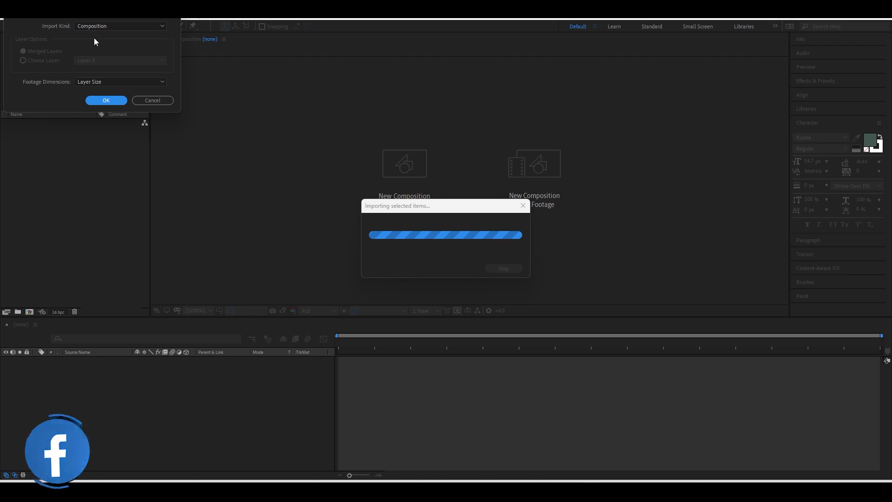
# Import giant wheel.ai as a Composition and select the new giant wheel comp in the Project panel.
pyautogui.click(95, 27)
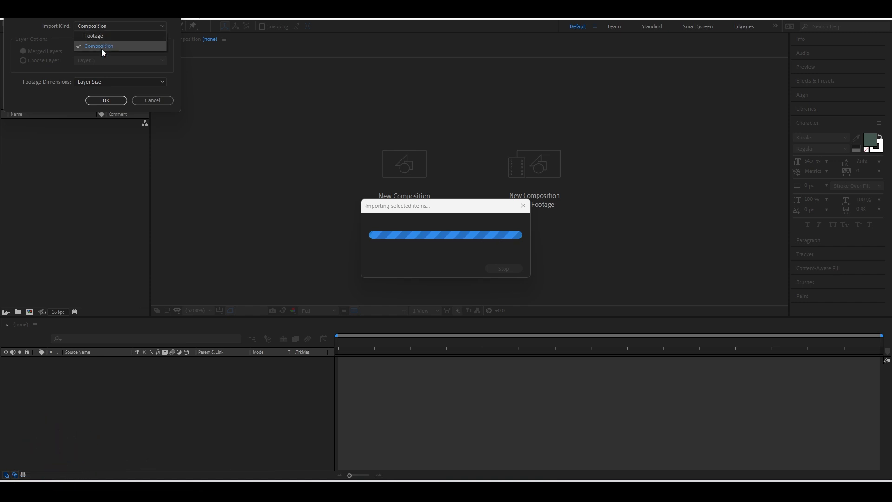
pyautogui.click(107, 100)
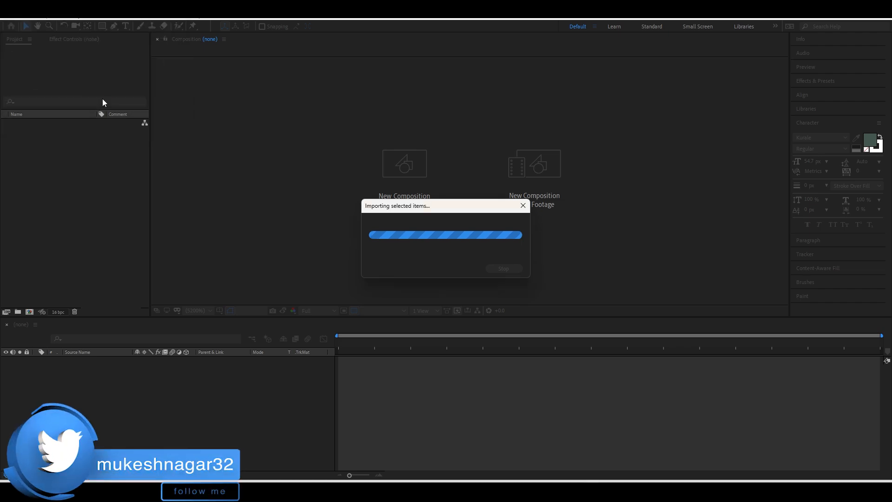
pyautogui.doubleClick(101, 183)
pyautogui.scroll(-15, 322, 249)
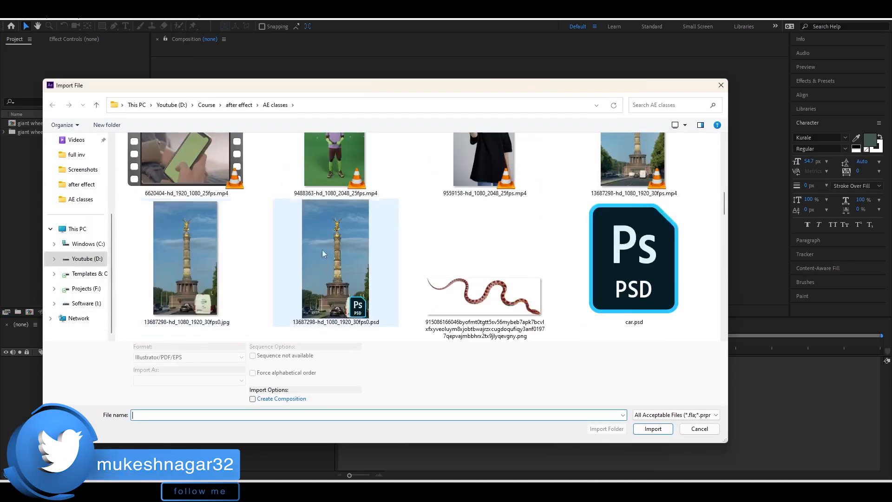
pyautogui.scroll(15, 437, 283)
pyautogui.scroll(-20, 525, 279)
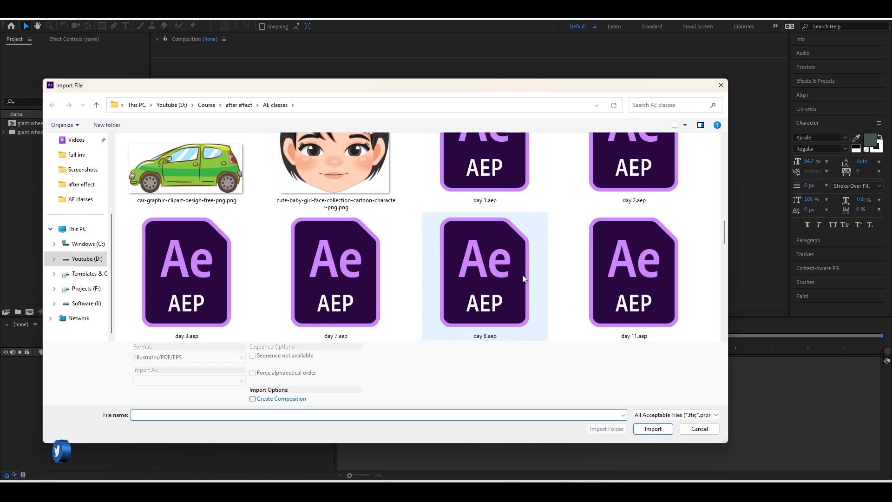
pyautogui.scroll(2, 525, 279)
pyautogui.scroll(-2, 525, 279)
pyautogui.click(344, 167)
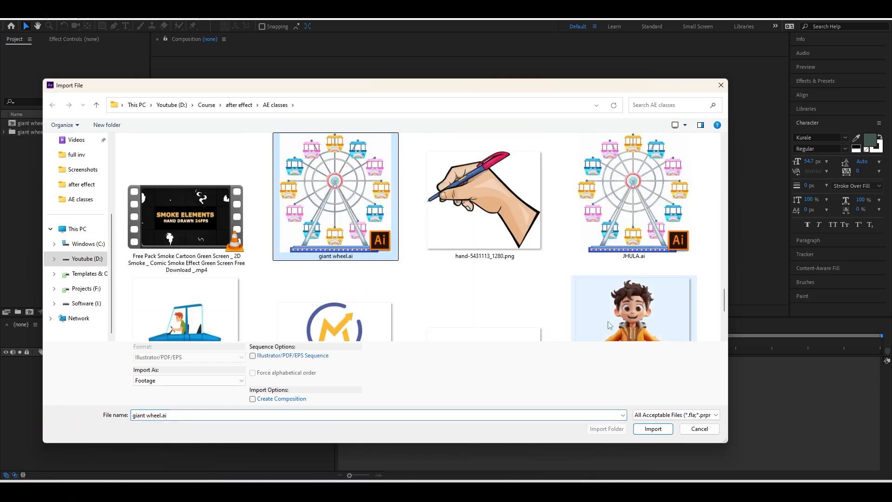
pyautogui.click(653, 428)
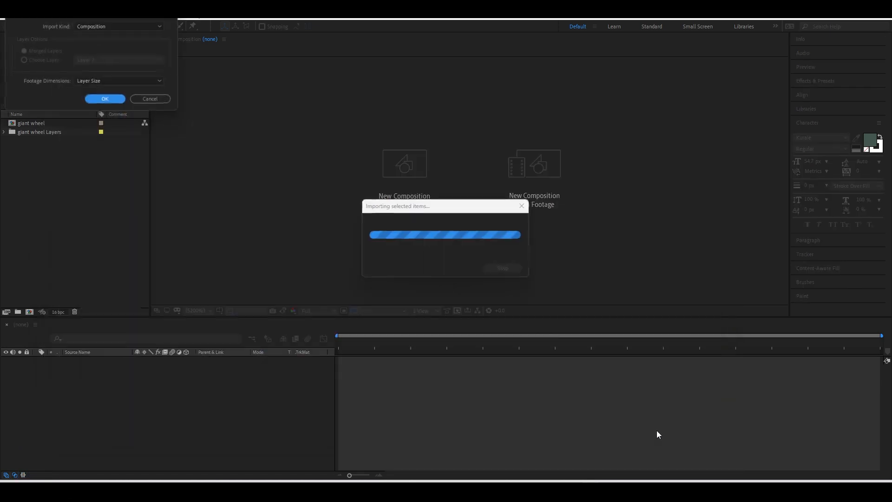
pyautogui.click(152, 100)
pyautogui.click(26, 124)
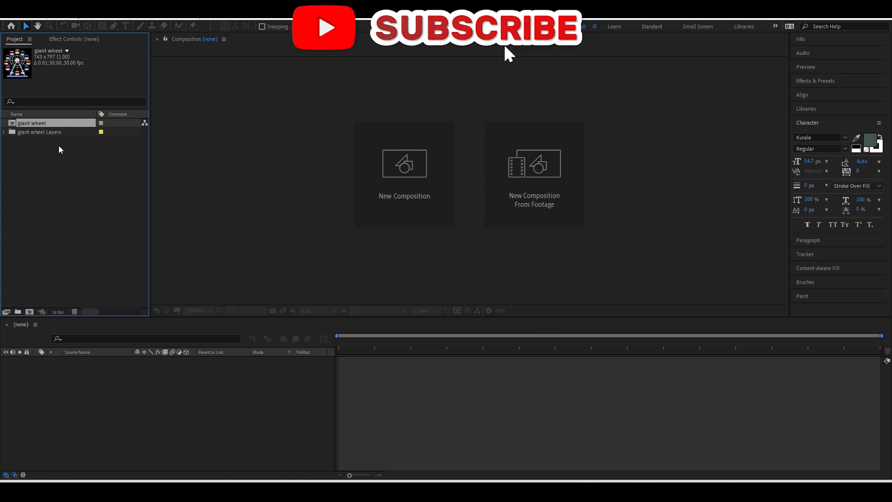
# Open the giant wheel comp, fit the view, and set its size to 1920×1080.
pyautogui.doubleClick(29, 124)
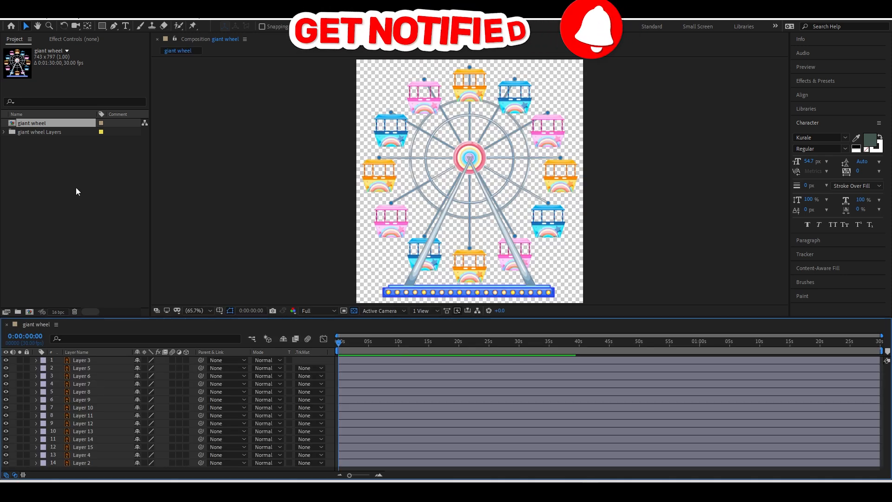
pyautogui.scroll(-3, 278, 208)
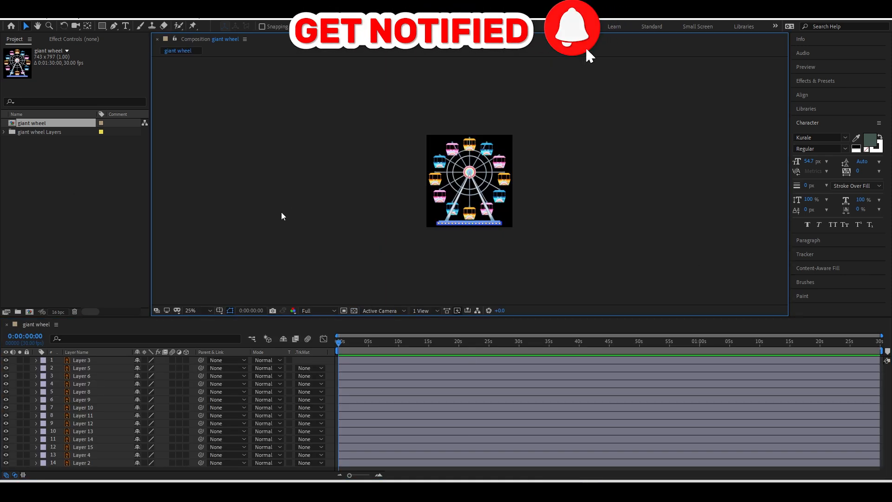
pyautogui.click(210, 311)
pyautogui.click(198, 149)
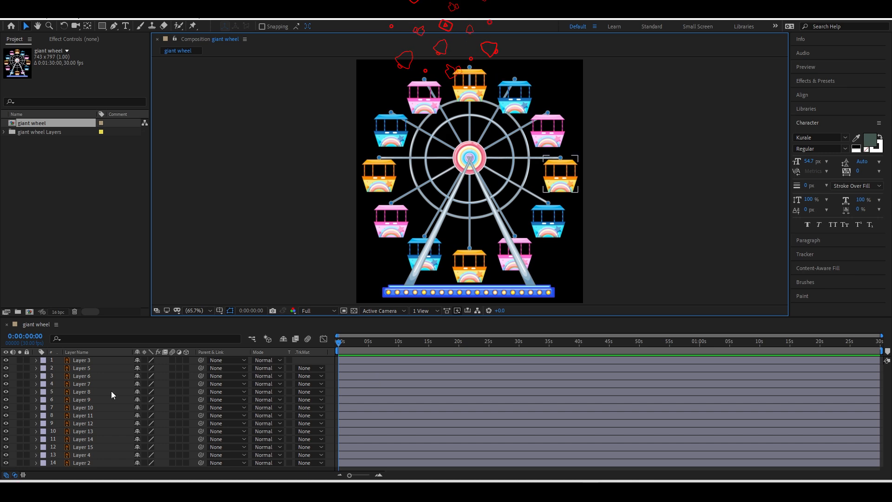
pyautogui.hotkey('ctrl', 'k')
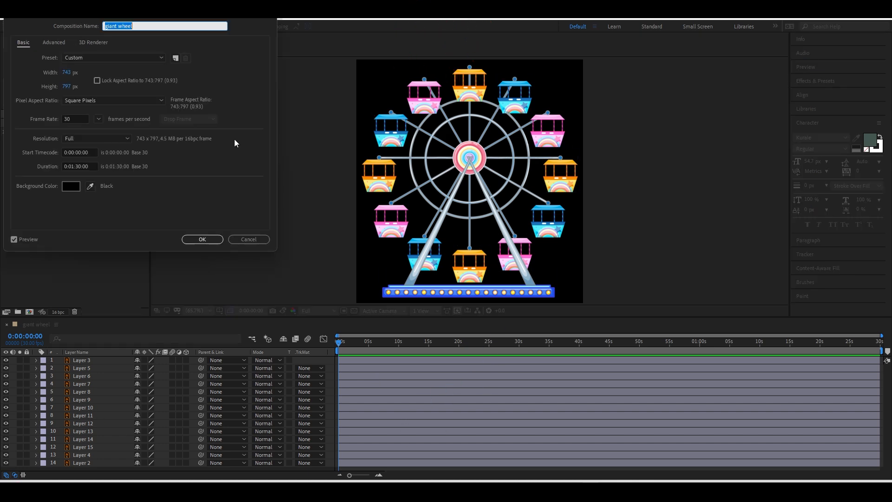
pyautogui.click(67, 72)
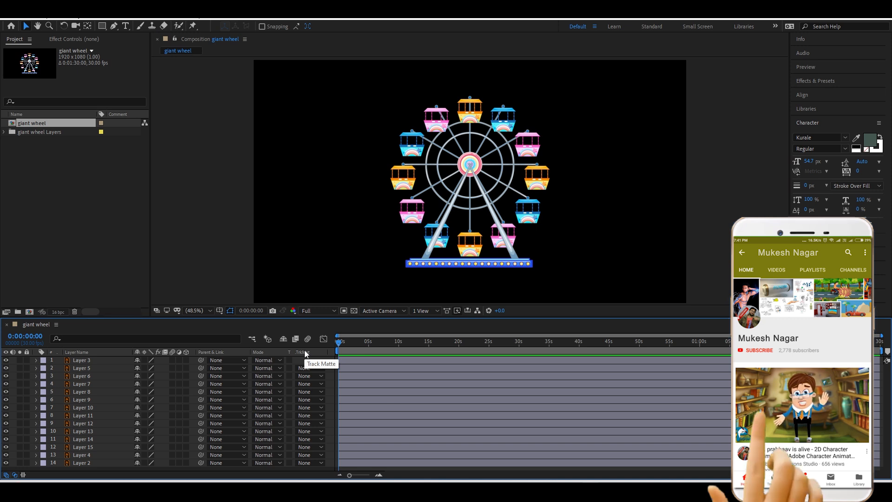
# Toggle Layer 2's visibility to identify it as the spokes, then select Layer 2.
pyautogui.click(83, 456)
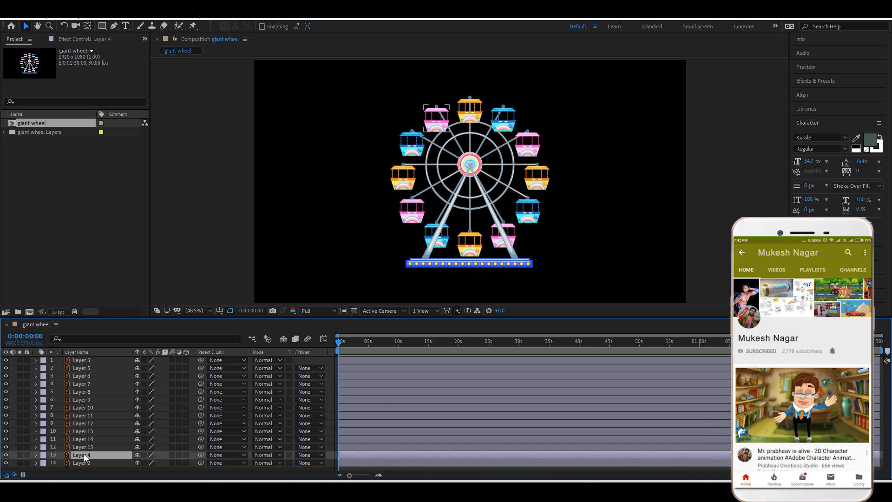
pyautogui.click(6, 463)
pyautogui.click(6, 463)
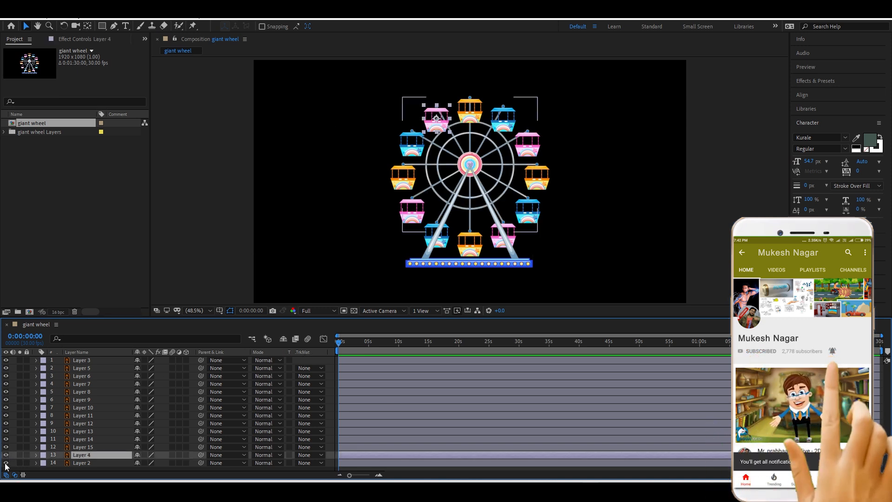
pyautogui.click(6, 463)
pyautogui.click(6, 463)
pyautogui.click(82, 464)
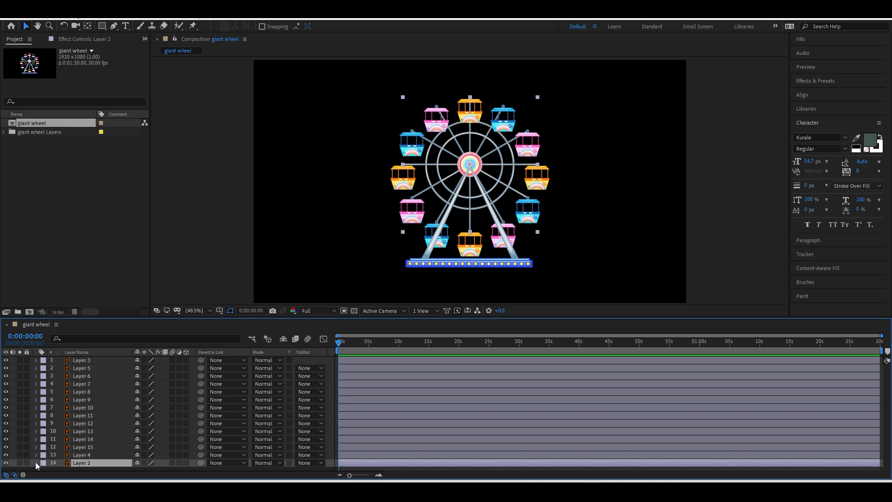
# Keyframe Layer 2's Rotation to 226° at 3:28, preview the spin, then undo the keyframes.
pyautogui.press('r')
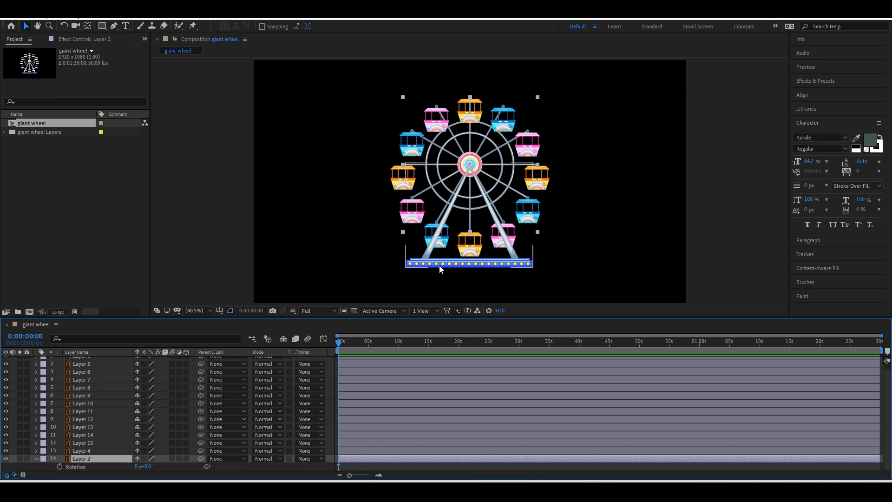
pyautogui.click(60, 467)
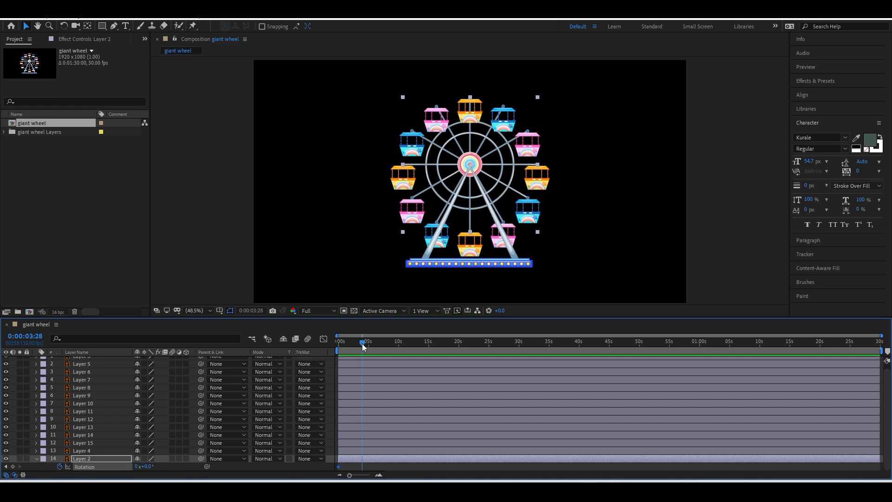
pyautogui.moveTo(146, 467); pyautogui.dragTo(251, 467)
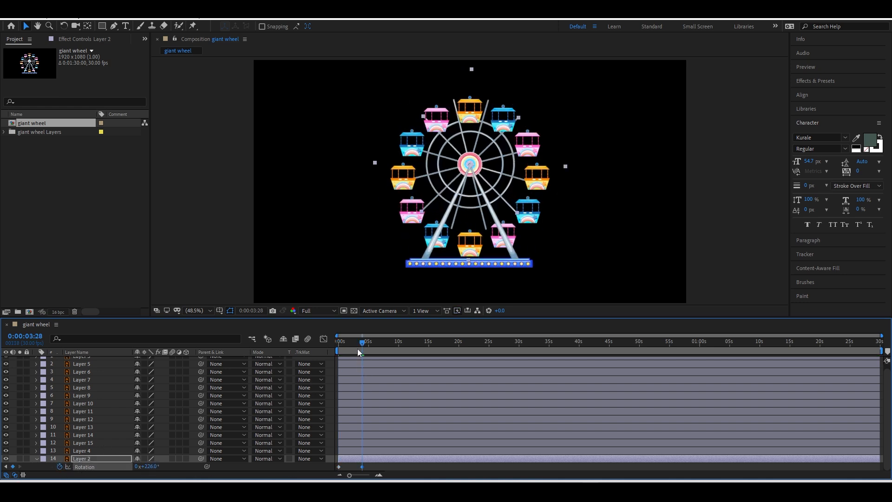
pyautogui.press('space')
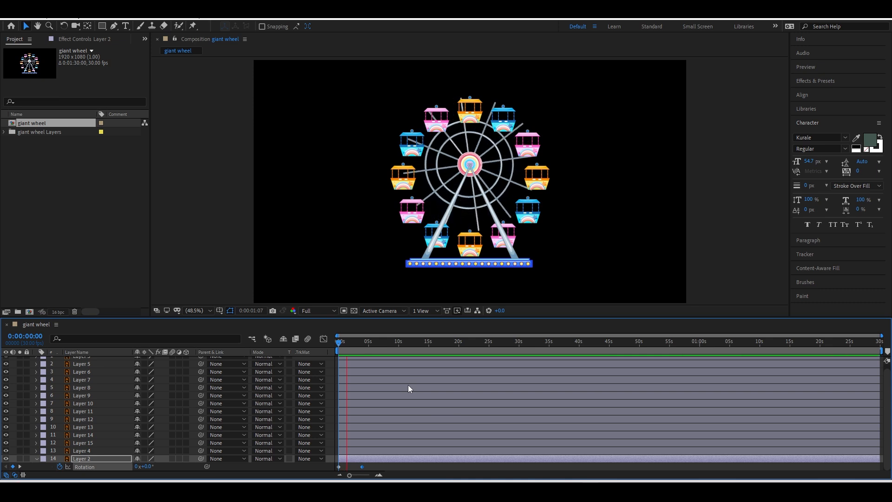
pyautogui.click(380, 345)
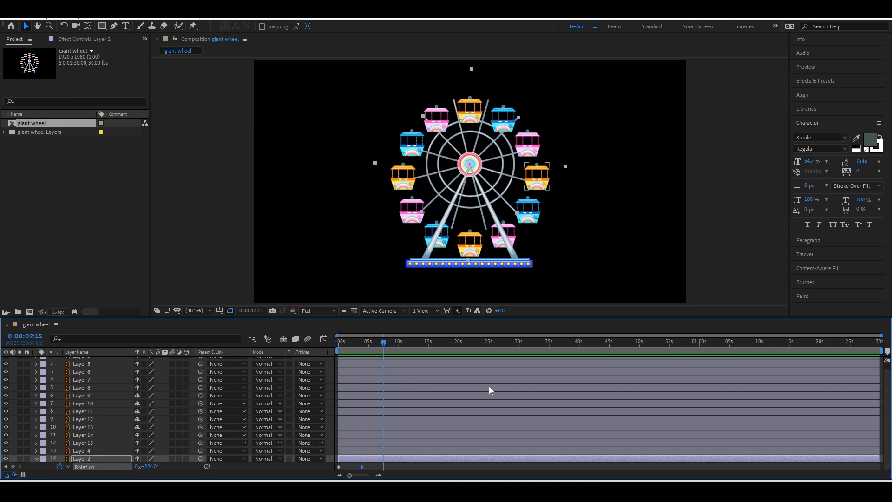
pyautogui.hotkey('ctrl', 'z')
pyautogui.hotkey('ctrl', 'z')
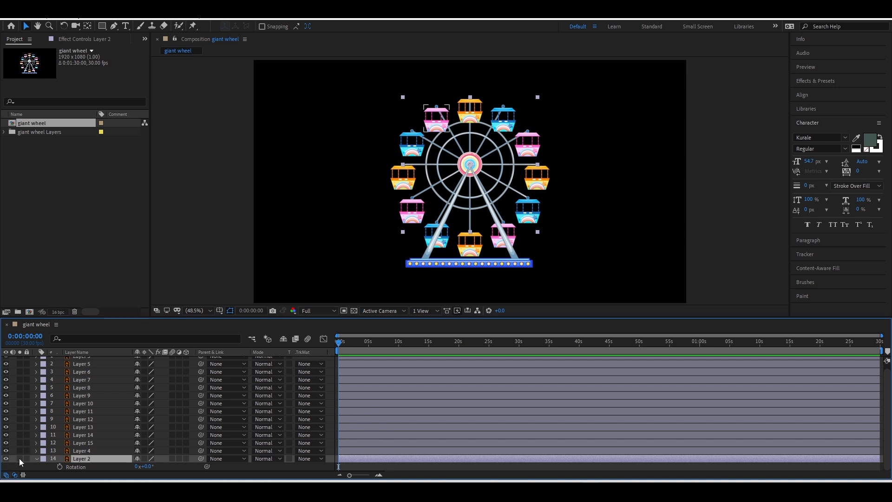
# Add the expression time*10 to Layer 2's Rotation and scrub to watch the spokes turn.
pyautogui.keyDown('alt'); pyautogui.click(59, 467); pyautogui.keyUp('alt')
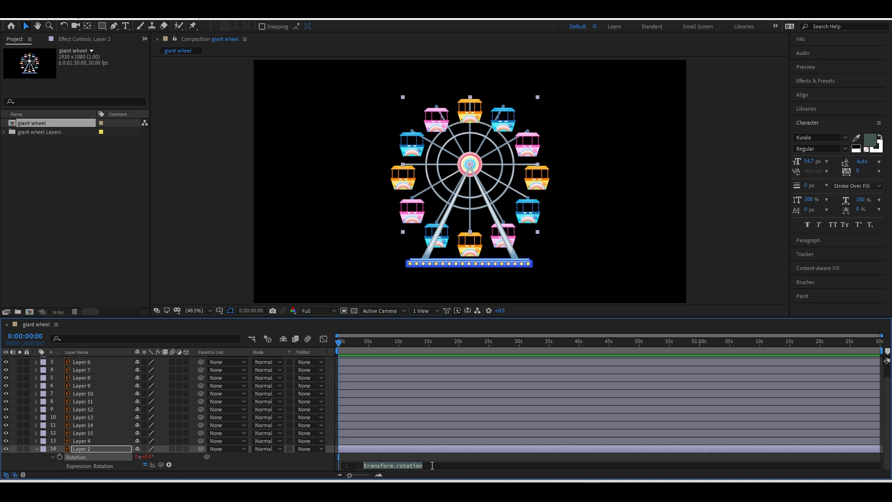
pyautogui.write('time')
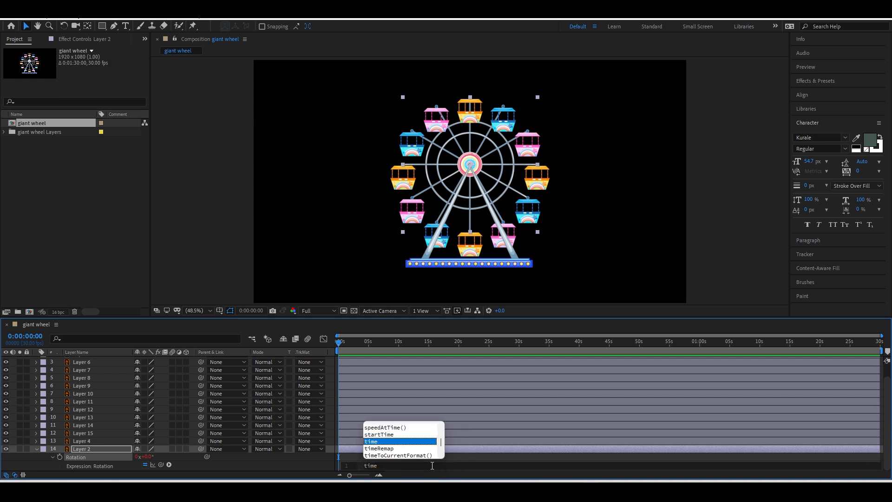
pyautogui.write('*')
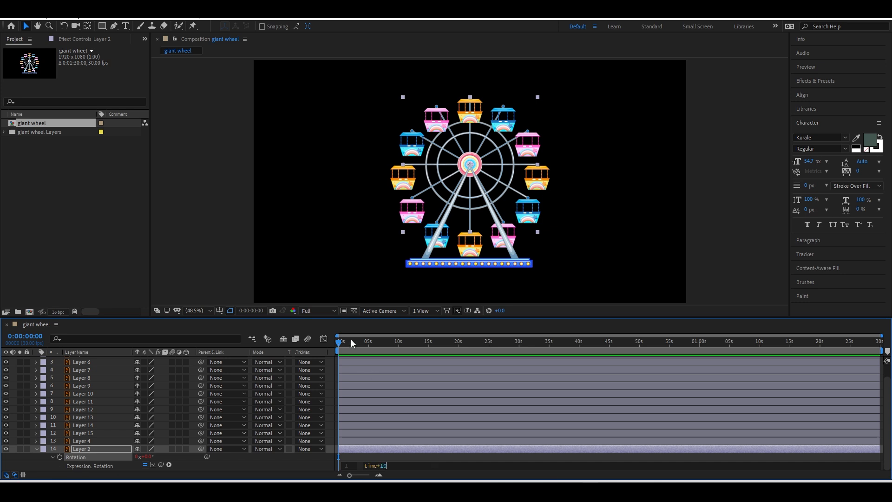
pyautogui.press('KP_Enter')
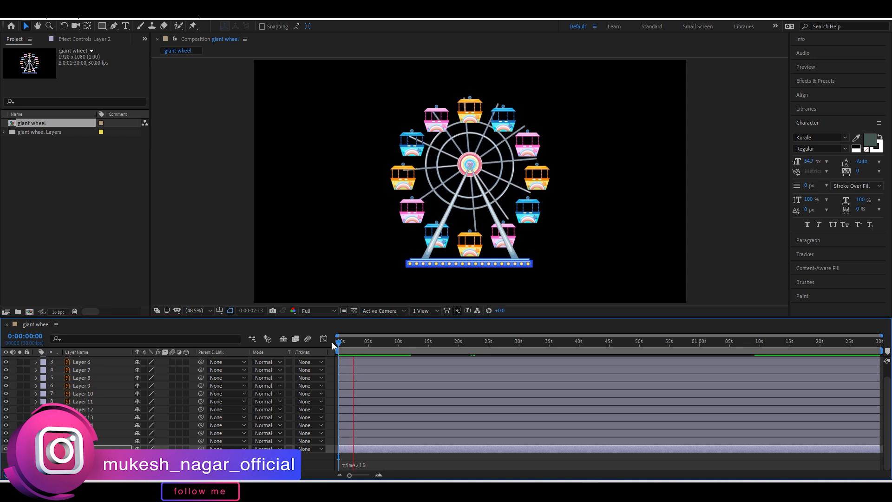
pyautogui.click(373, 464)
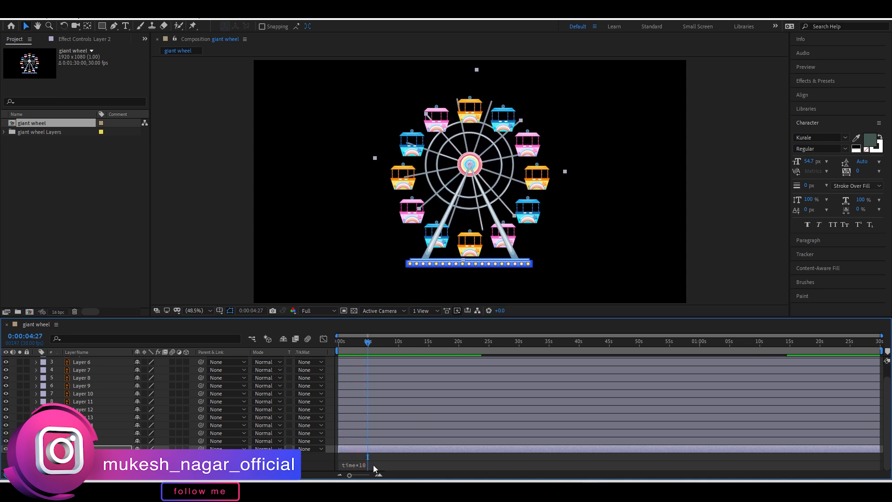
pyautogui.click(407, 469)
pyautogui.write('0')
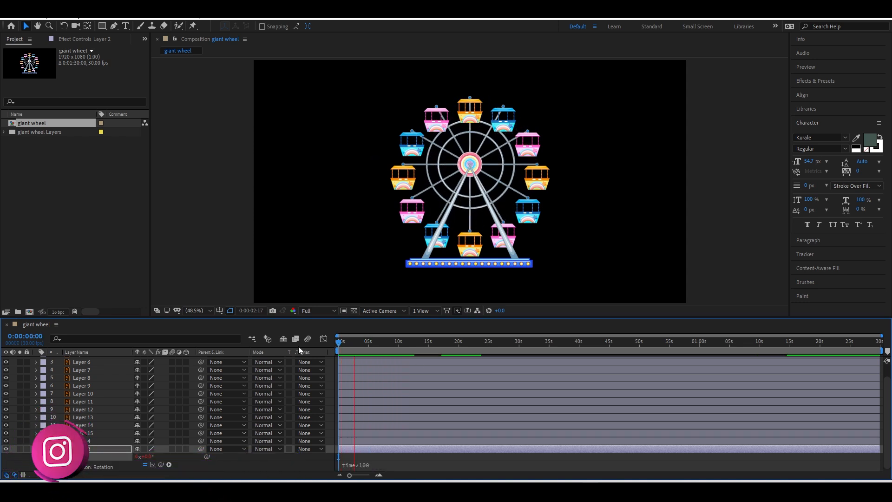
pyautogui.press('space')
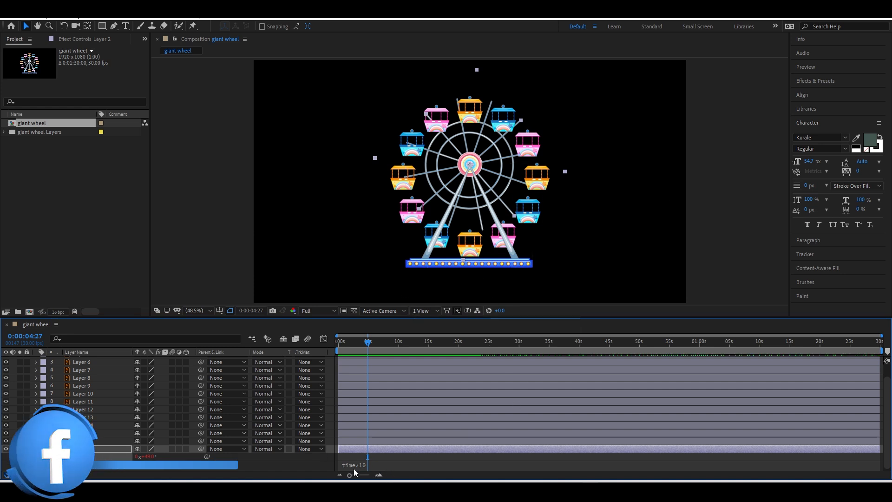
pyautogui.moveTo(343, 343)
pyautogui.mouseDown()
pyautogui.moveTo(348, 347)
pyautogui.moveTo(332, 350)
pyautogui.mouseUp()
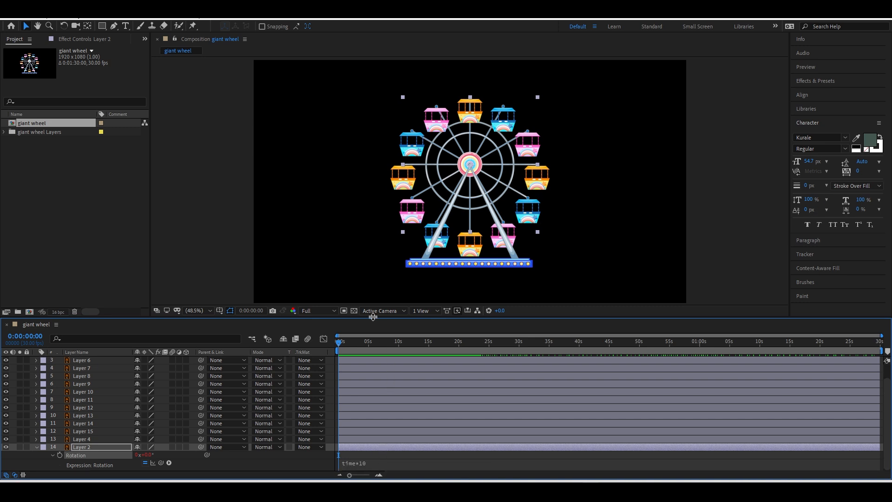
# Enlarge the timeline and try replacing Layer 2's time*10 expression with loopOut('cycle').
pyautogui.moveTo(379, 318); pyautogui.dragTo(378, 269)
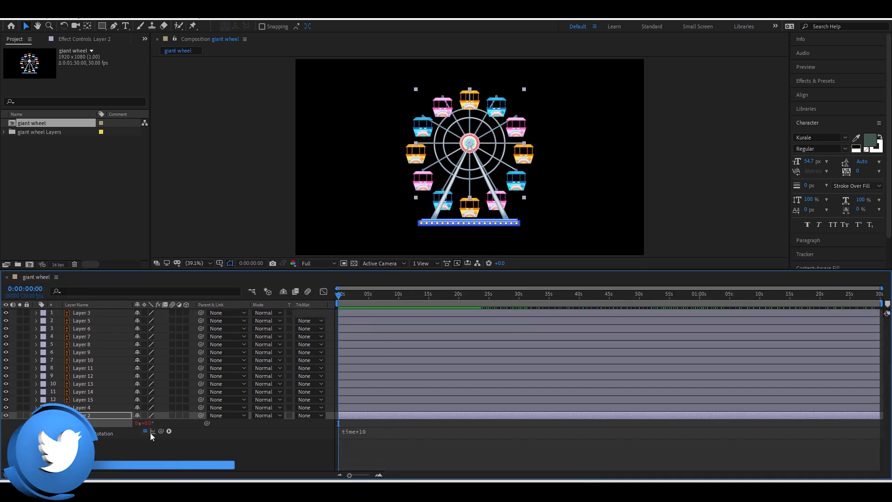
pyautogui.click(362, 432)
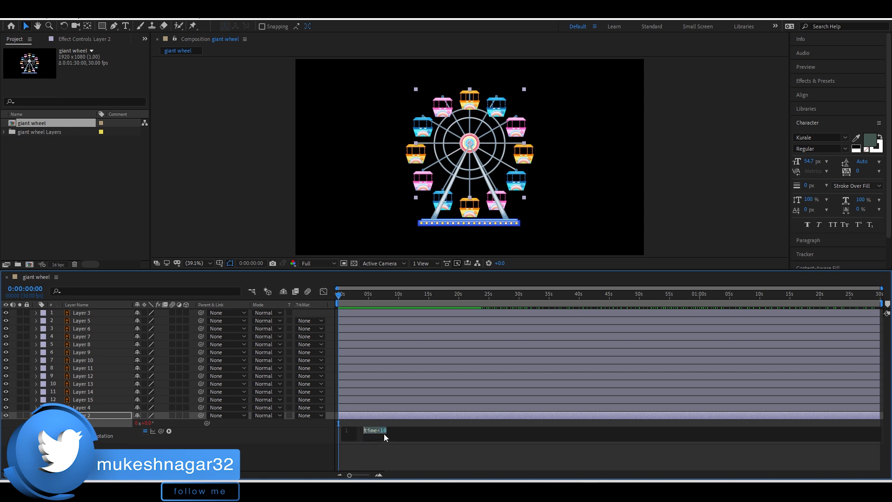
pyautogui.click(372, 451)
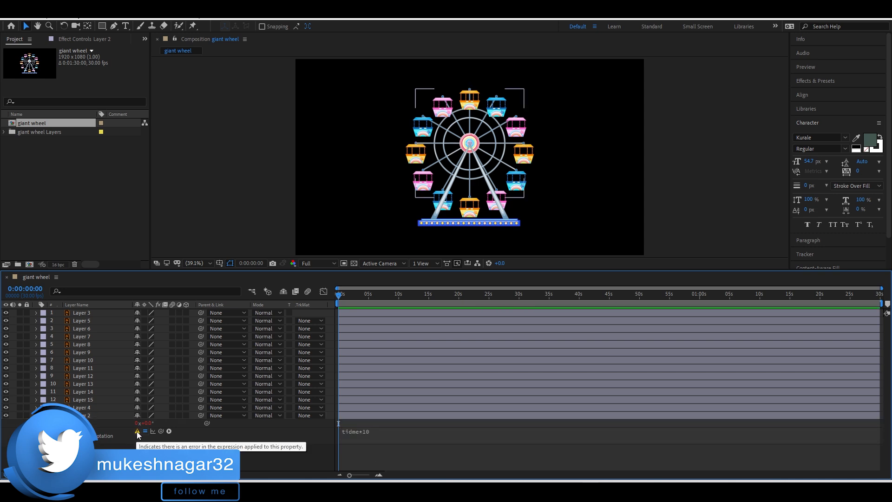
pyautogui.click(370, 434)
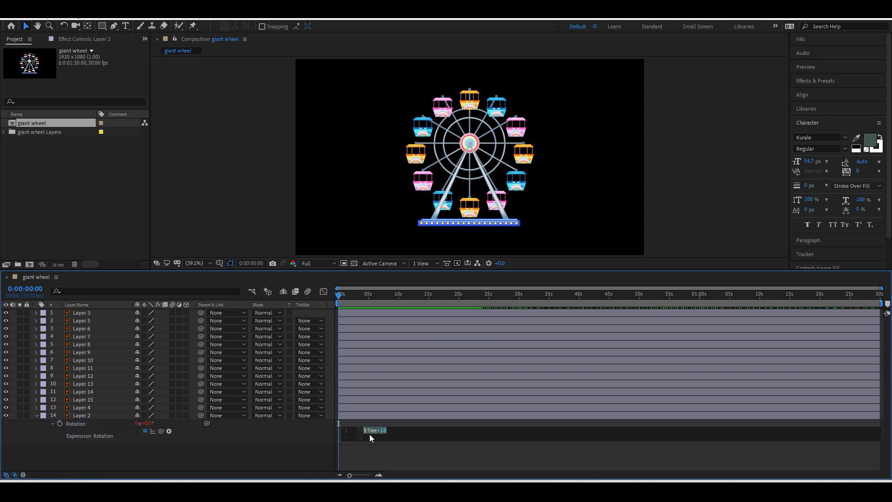
pyautogui.moveTo(397, 434); pyautogui.dragTo(340, 430)
pyautogui.write('l')
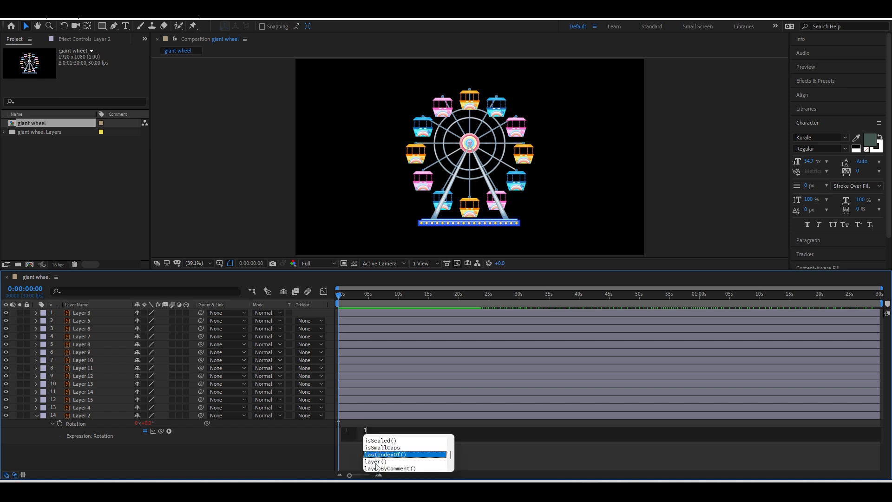
pyautogui.write('oo')
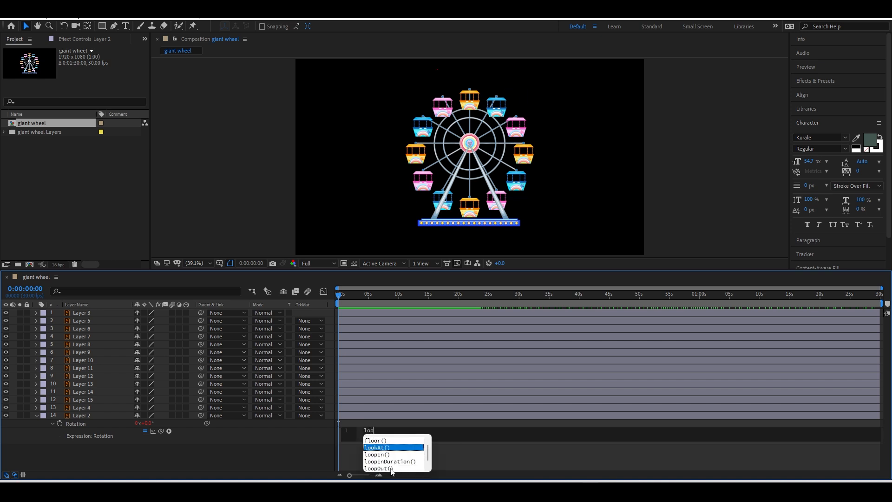
pyautogui.click(371, 469)
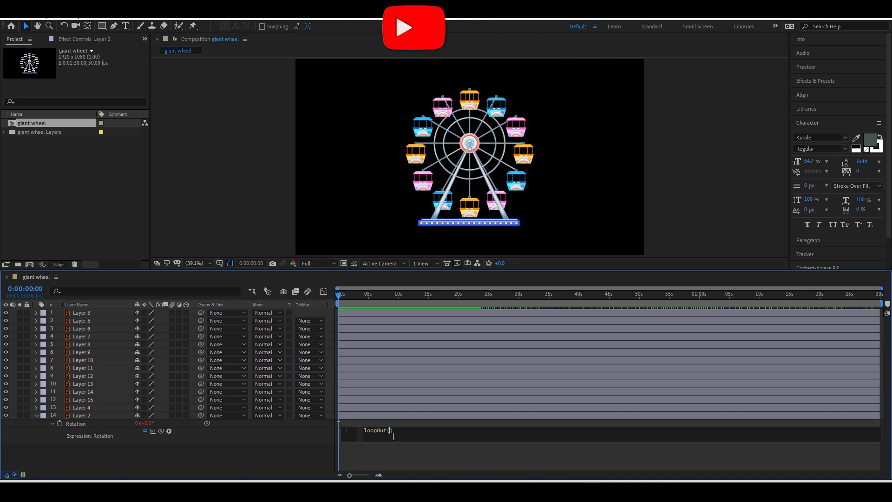
pyautogui.write("'")
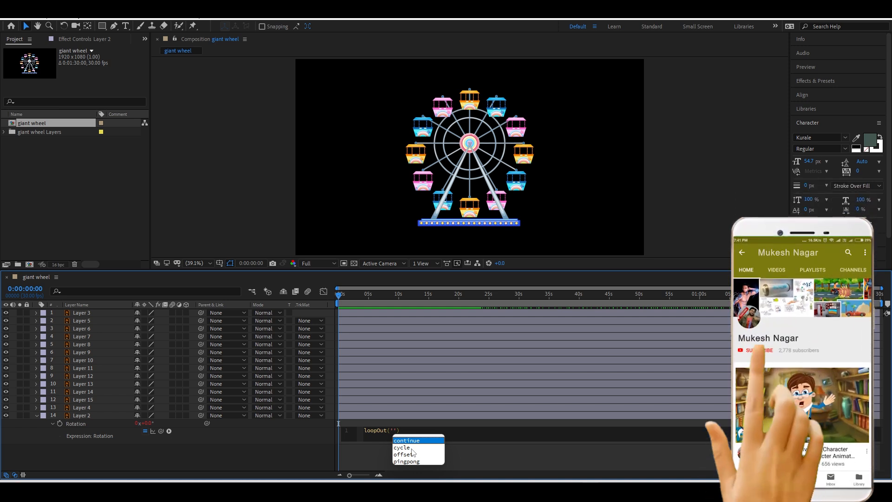
pyautogui.click(412, 448)
pyautogui.click(405, 449)
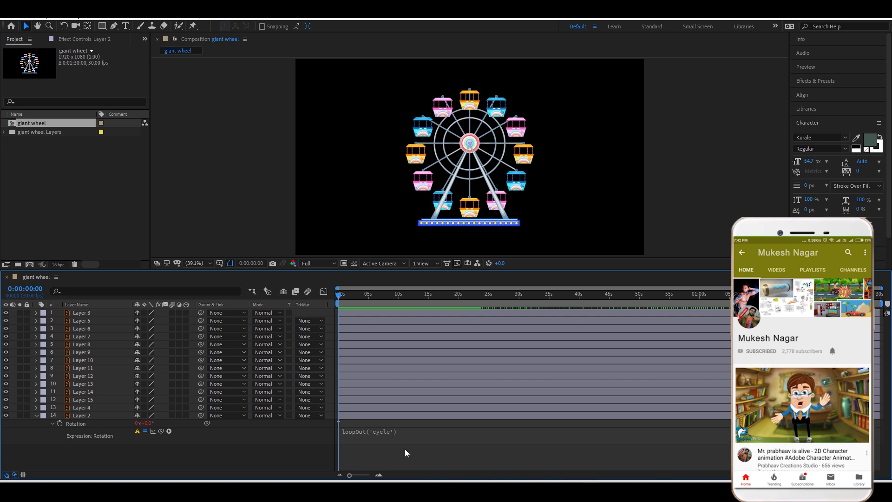
# Move the playhead to 0:00:01:05 and 0:00:04:28, then preview the wheel's spin.
pyautogui.click(346, 294)
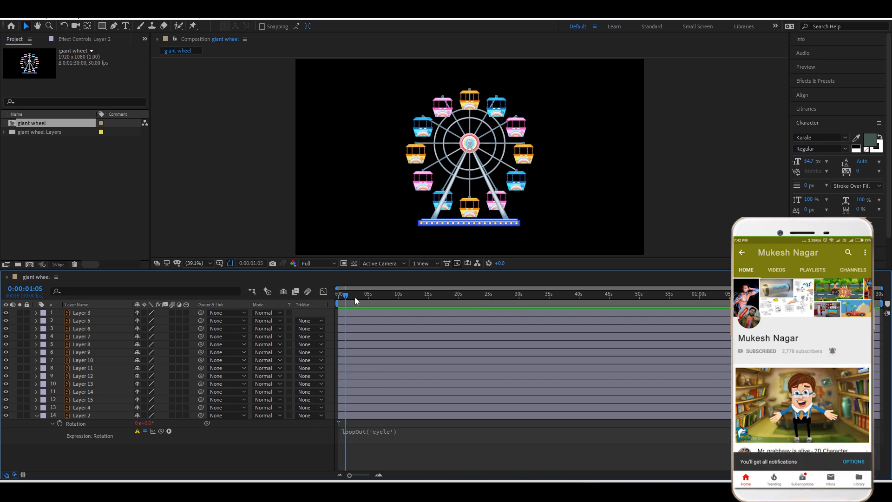
pyautogui.click(368, 298)
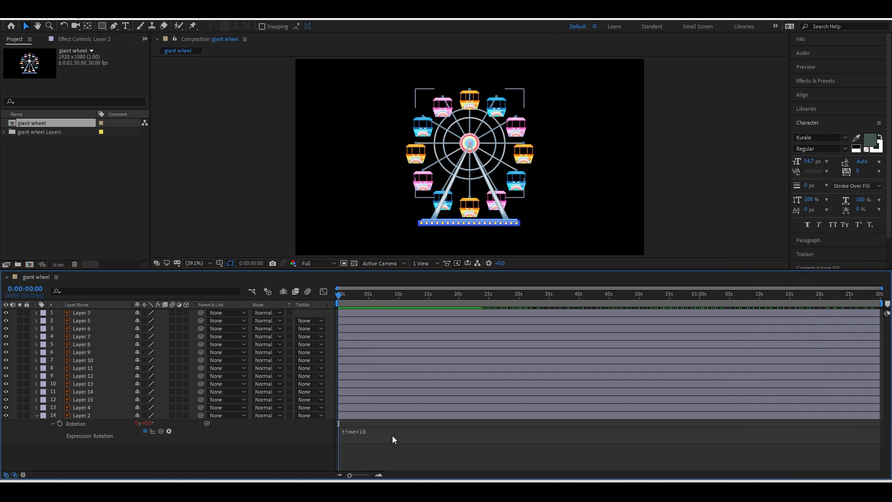
pyautogui.press('space')
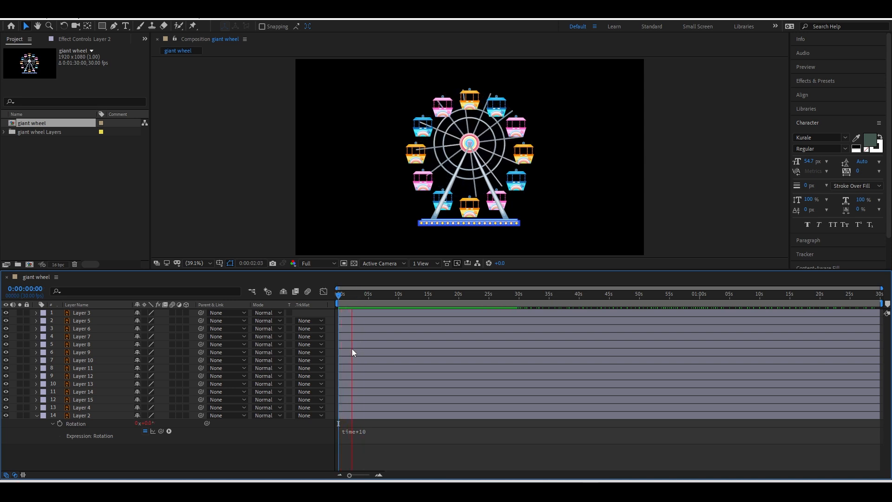
pyautogui.press('space')
# Collapse Layer 2, rewind to the start, and lock Layer 3 after confirming it is the stand.
pyautogui.click(36, 415)
pyautogui.press('Home')
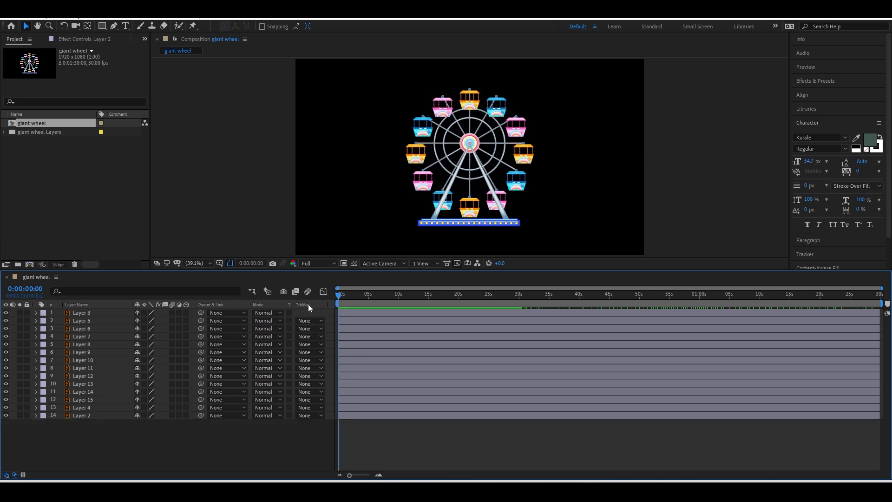
pyautogui.click(71, 313)
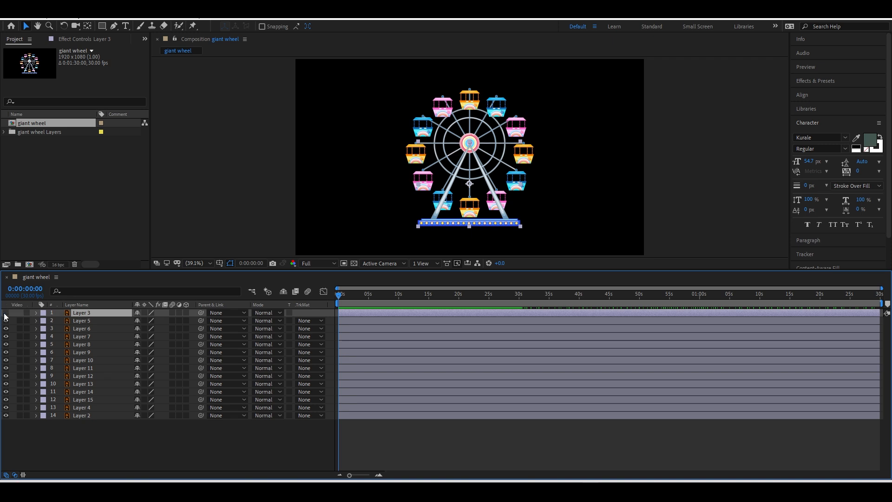
pyautogui.click(6, 314)
pyautogui.click(6, 315)
pyautogui.click(26, 313)
# Select Layers 5 through 4, then narrow the selection to Layer 4 alone.
pyautogui.click(79, 320)
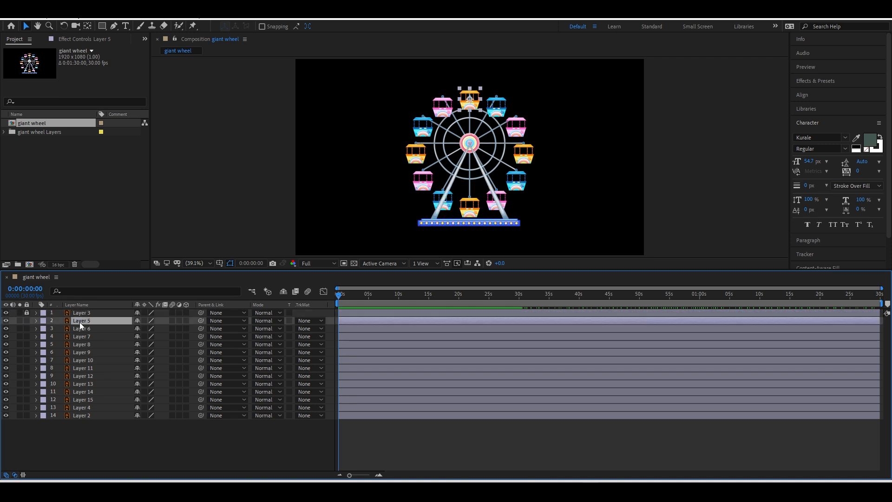
pyautogui.keyDown('shift'); pyautogui.click(89, 406); pyautogui.keyUp('shift')
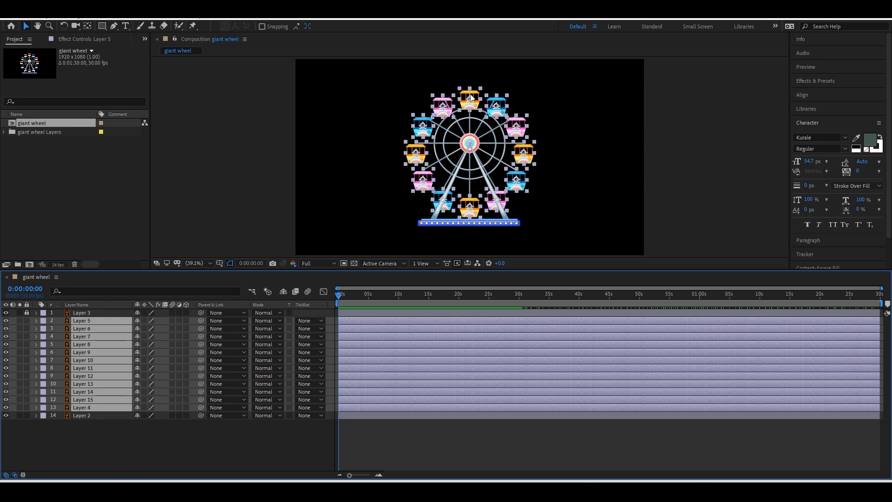
pyautogui.click(102, 407)
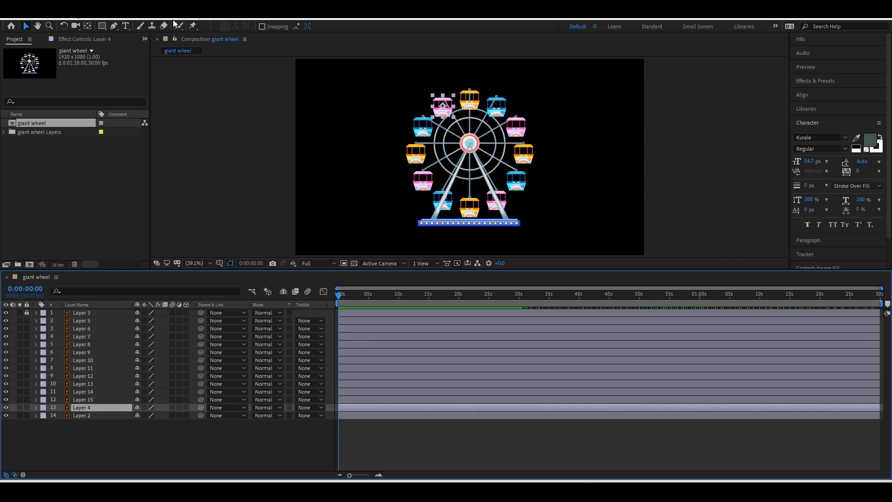
pyautogui.click(197, 9)
# With Move Anchor Point 4, set all unlocked layers' anchors to their top centre, then close it.
pyautogui.moveTo(258, 56)
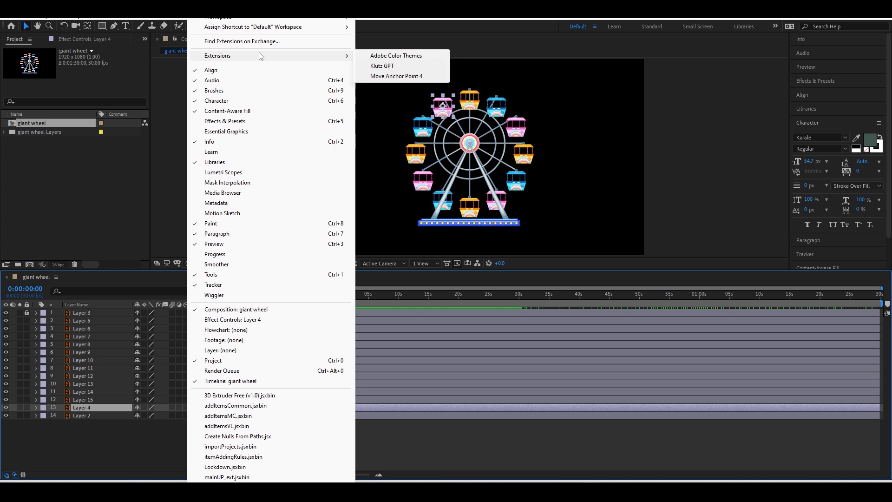
pyautogui.click(397, 76)
pyautogui.moveTo(657, 82); pyautogui.dragTo(660, 106)
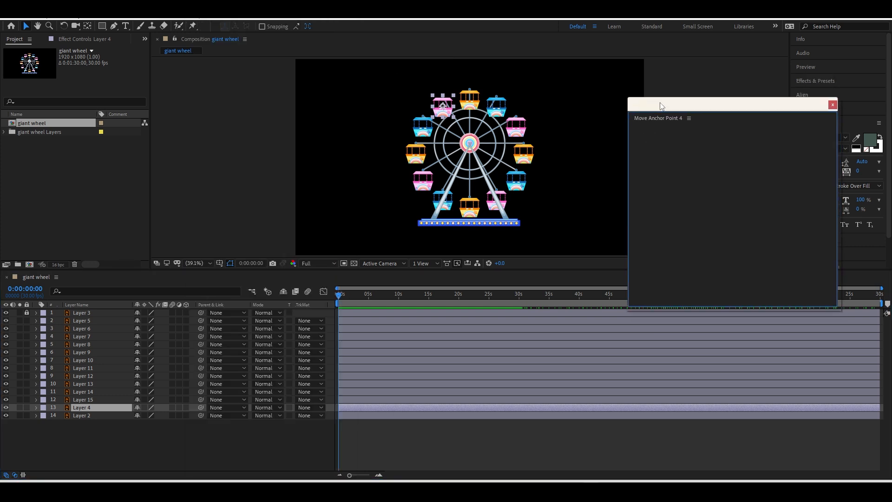
pyautogui.hotkey('ctrl', 'a')
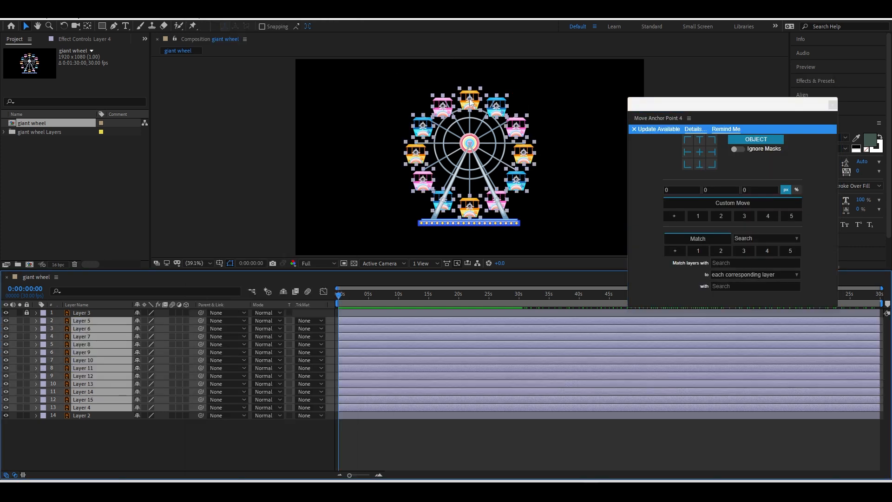
pyautogui.click(699, 140)
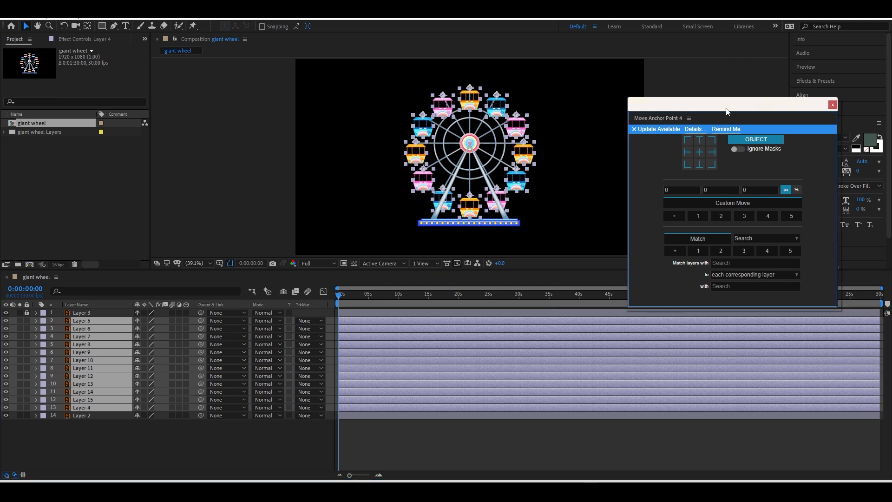
pyautogui.moveTo(722, 109); pyautogui.dragTo(704, 72)
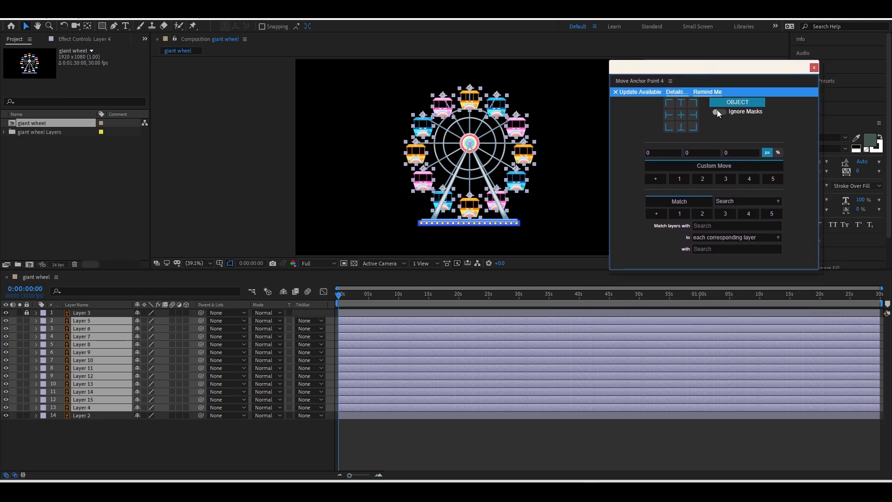
pyautogui.click(814, 68)
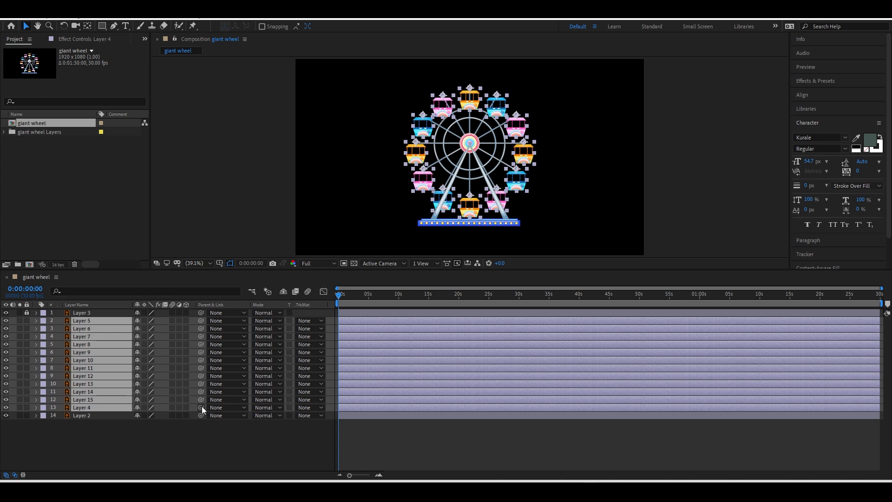
# Pick-whip the selected gondola layers' Parent to Layer 2, preview, and rewind to 0.
pyautogui.moveTo(201, 406); pyautogui.dragTo(91, 417)
pyautogui.press('space')
pyautogui.press('space')
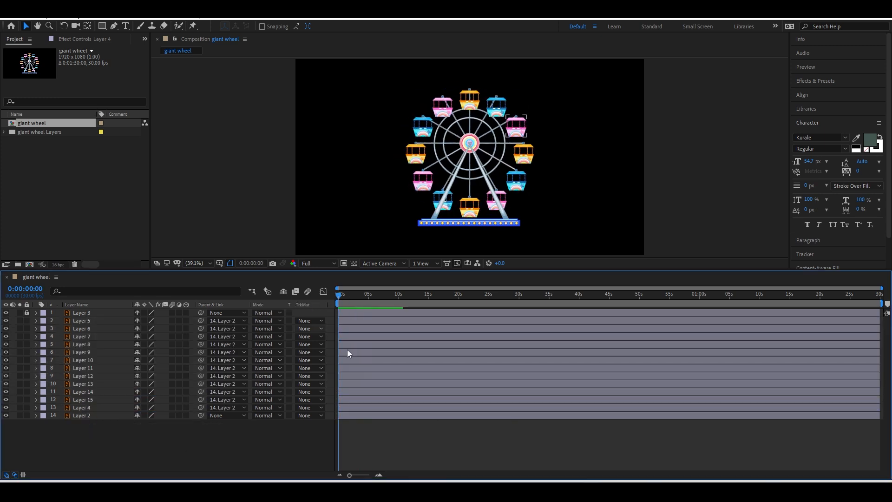
pyautogui.press('space')
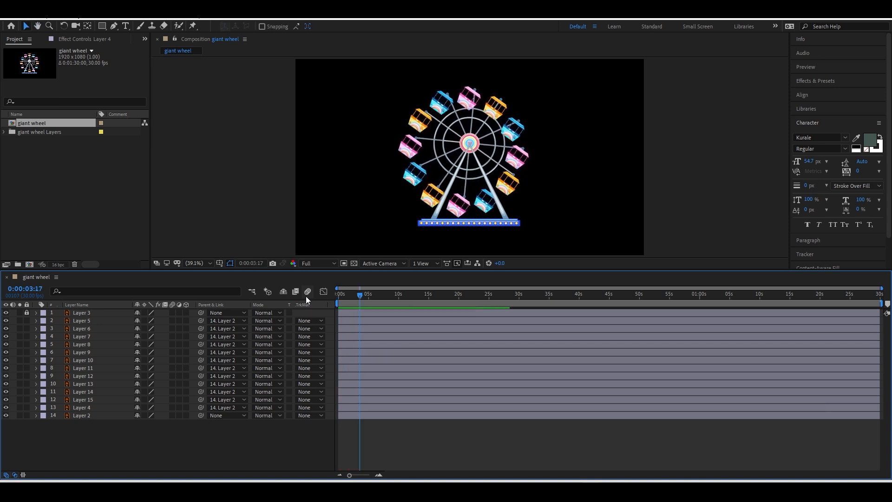
pyautogui.moveTo(359, 298); pyautogui.dragTo(329, 298)
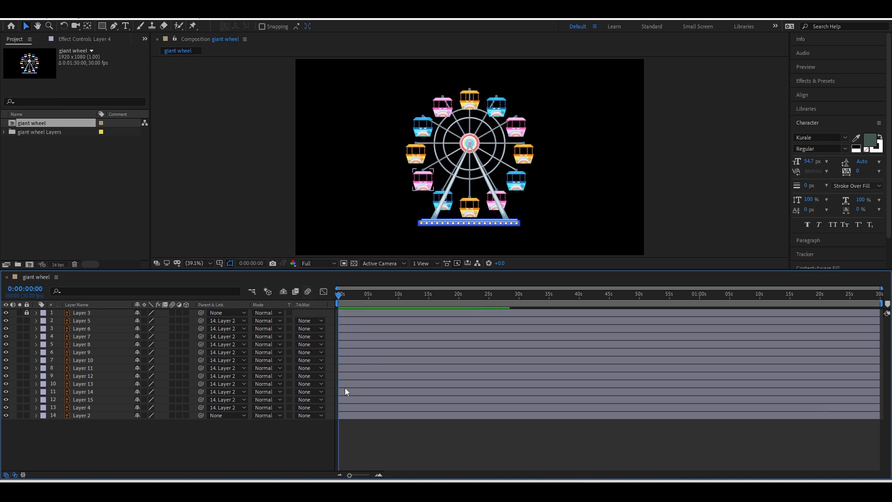
# Reveal Layer 2's Position, test moving the wheel to Y 257.0, then undo it.
pyautogui.click(346, 416)
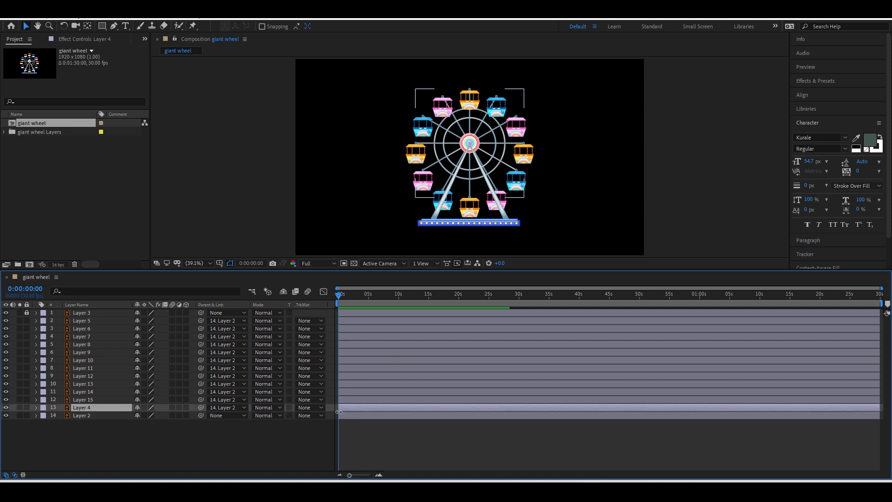
pyautogui.press('s')
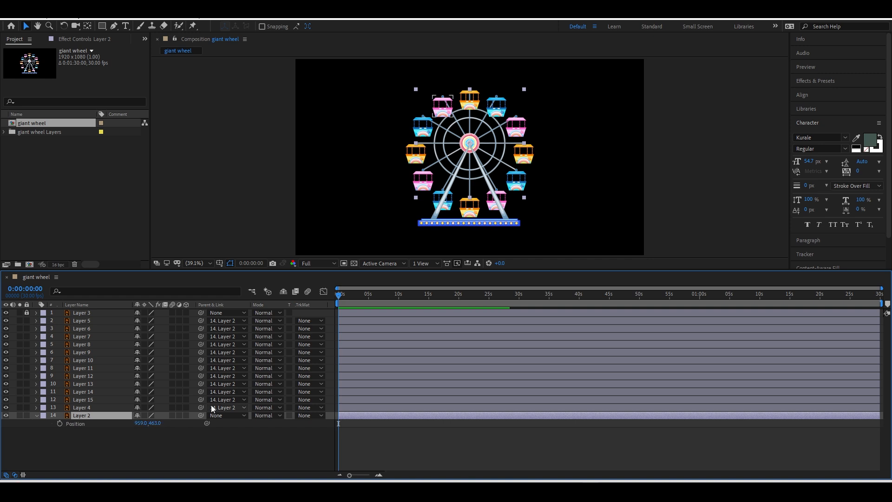
pyautogui.moveTo(156, 423); pyautogui.dragTo(40, 448)
pyautogui.hotkey('ctrl', 'z')
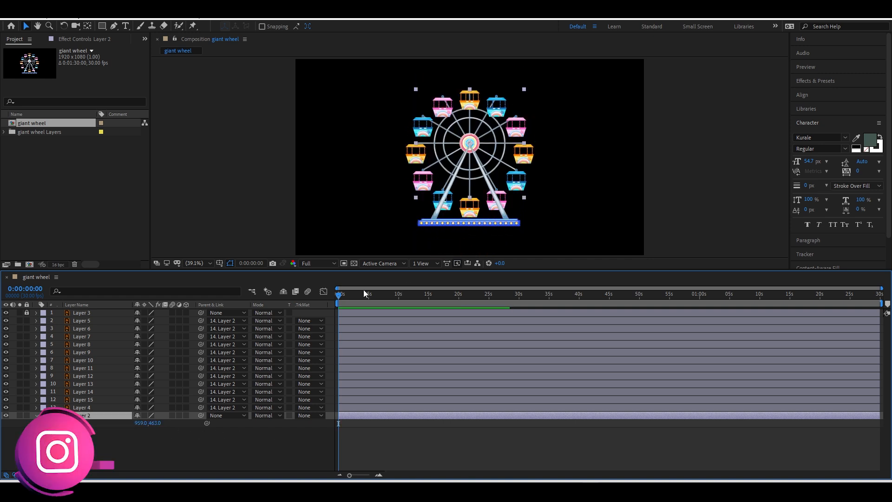
# Scrub between 0:00:02:09 and 0:00:03:05 to check the tilting gondolas, then rewind and select Layer 4.
pyautogui.moveTo(344, 297); pyautogui.dragTo(320, 297)
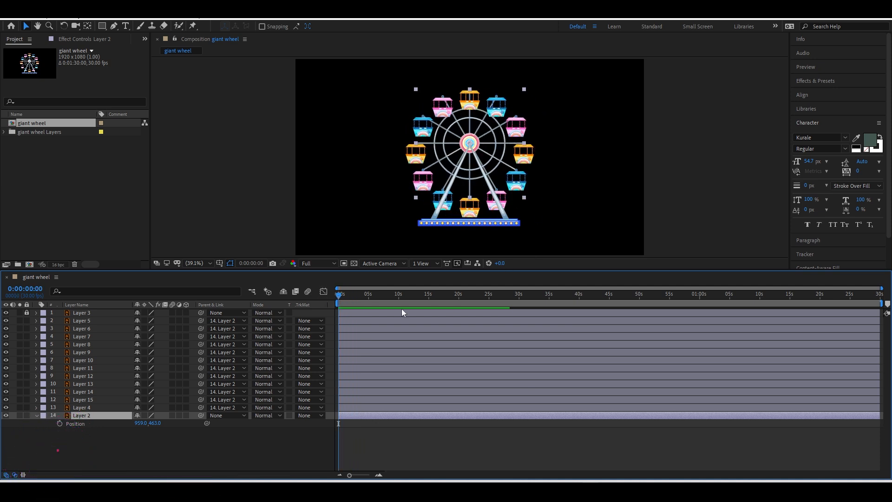
pyautogui.moveTo(349, 301); pyautogui.dragTo(323, 298)
pyautogui.moveTo(351, 289); pyautogui.dragTo(306, 301)
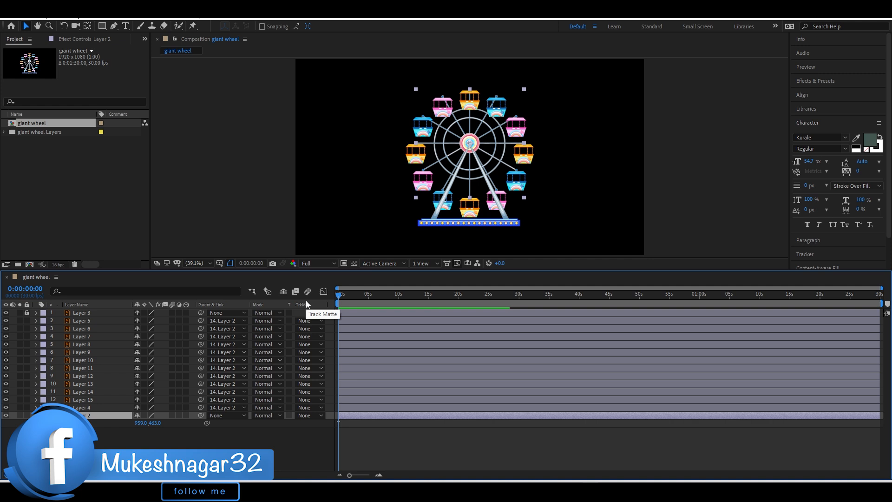
pyautogui.moveTo(339, 296); pyautogui.dragTo(371, 299)
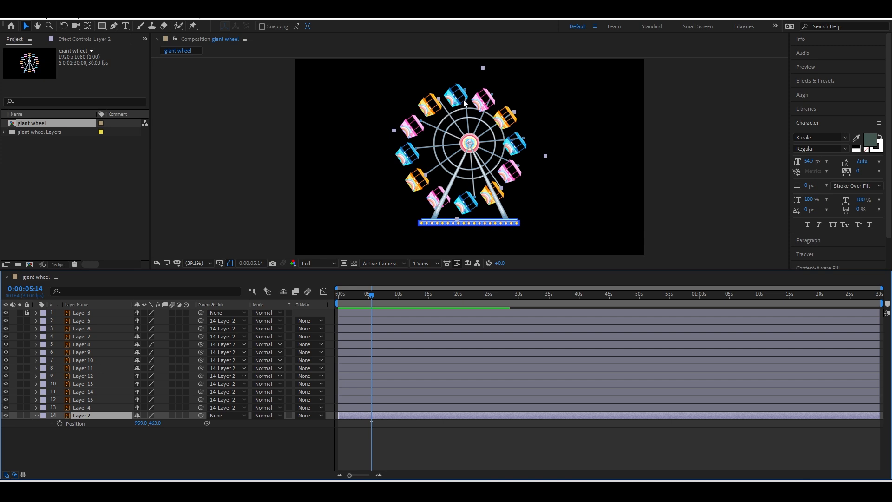
pyautogui.moveTo(360, 295)
pyautogui.mouseDown()
pyautogui.moveTo(336, 297)
pyautogui.moveTo(375, 300)
pyautogui.mouseUp()
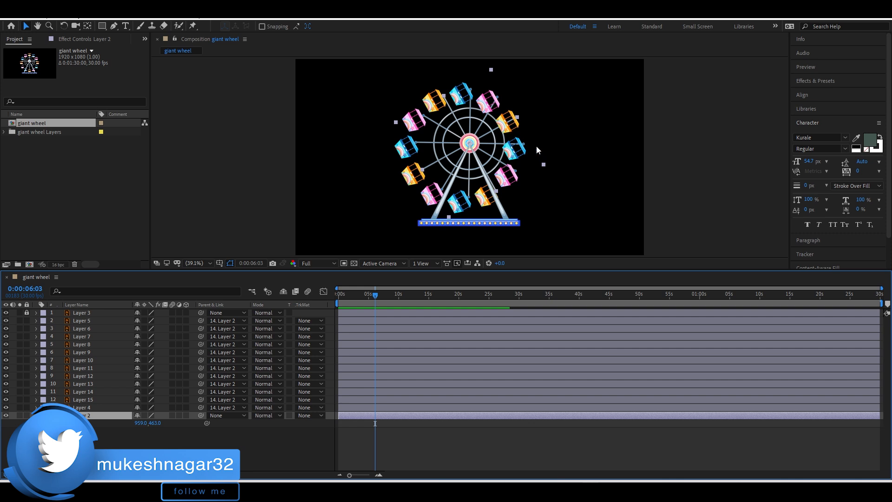
pyautogui.moveTo(380, 297); pyautogui.dragTo(352, 303)
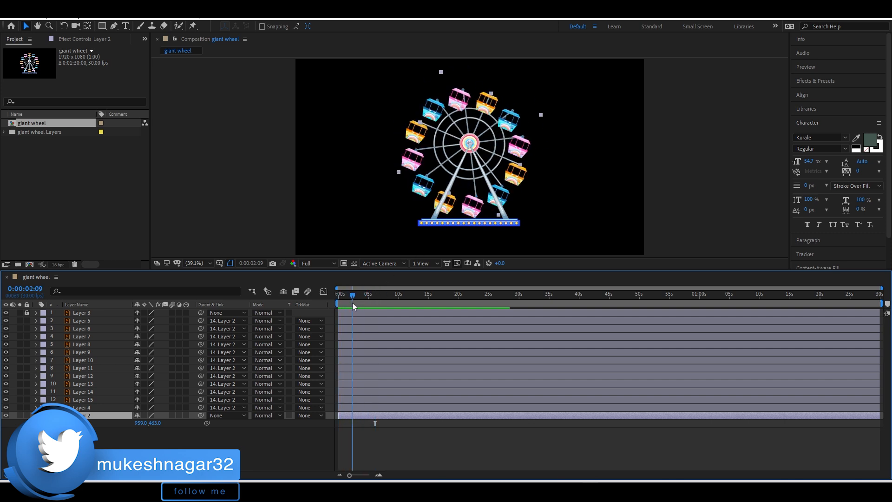
pyautogui.press('Home')
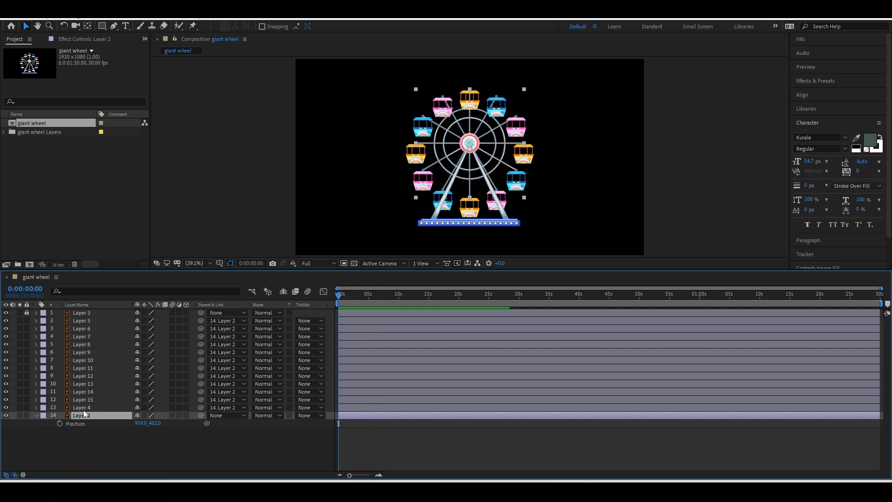
pyautogui.hotkey('ctrl', 'Up')
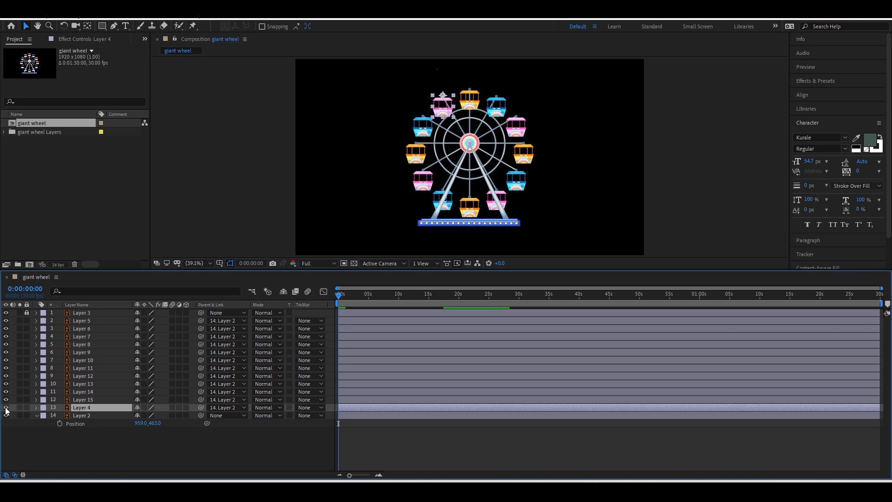
# Add a time*10 Rotation expression to Layer 4 and preview the gondola.
pyautogui.press('r')
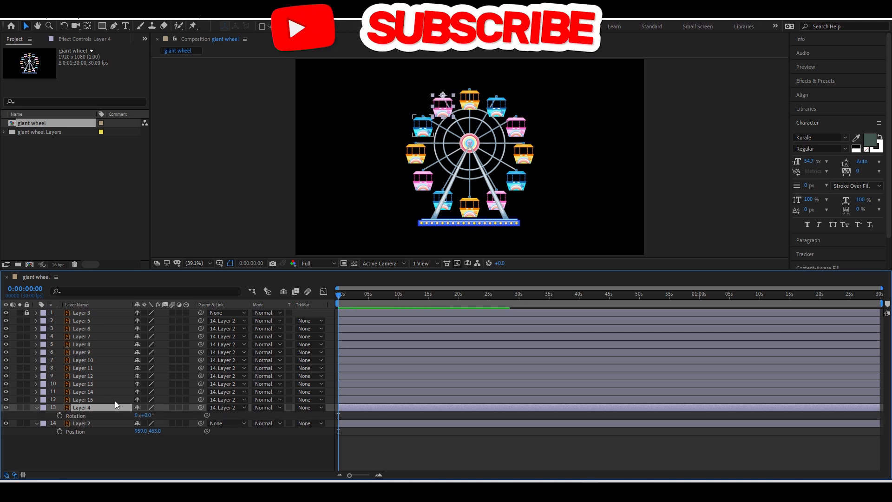
pyautogui.keyDown('alt'); pyautogui.click(62, 414); pyautogui.keyUp('alt')
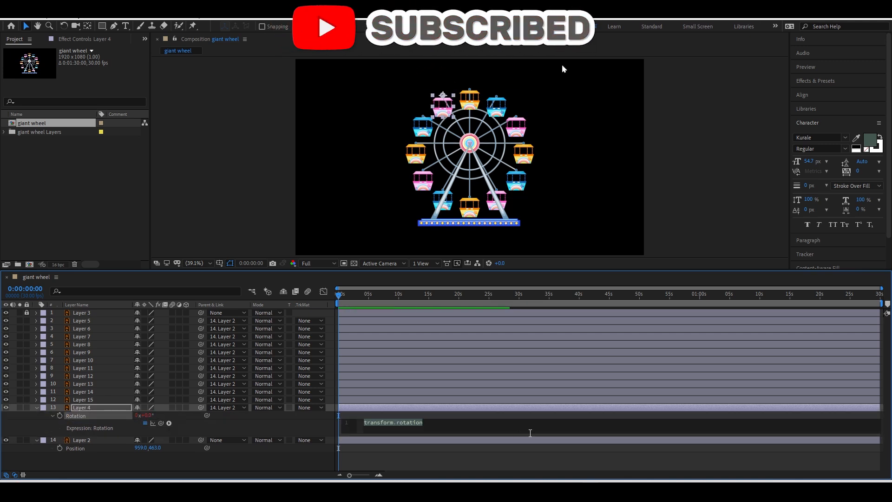
pyautogui.write('time')
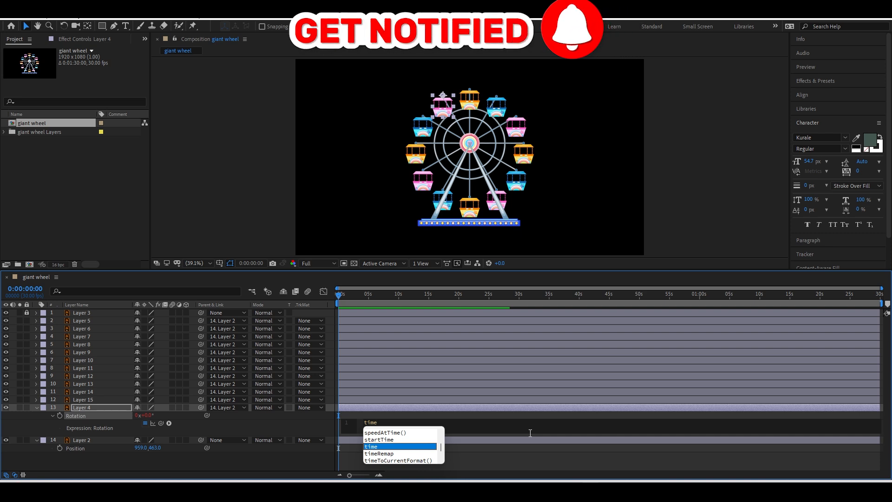
pyautogui.write('*')
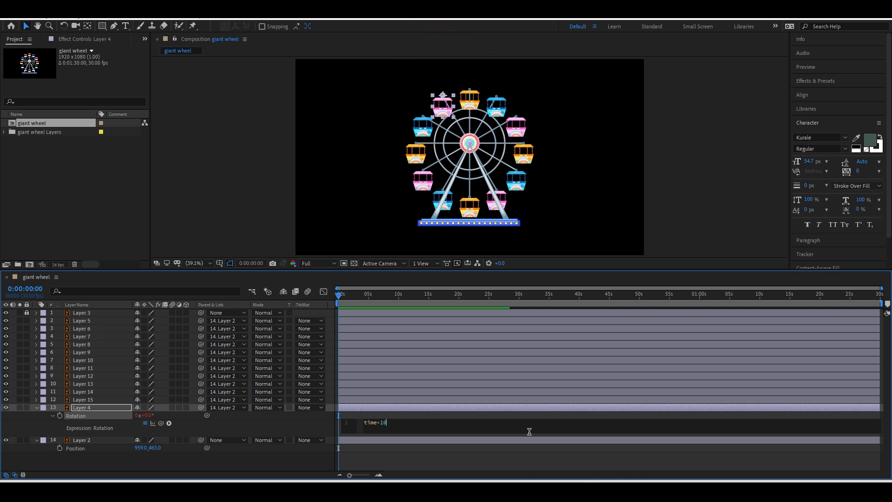
pyautogui.click(331, 306)
pyautogui.press('space')
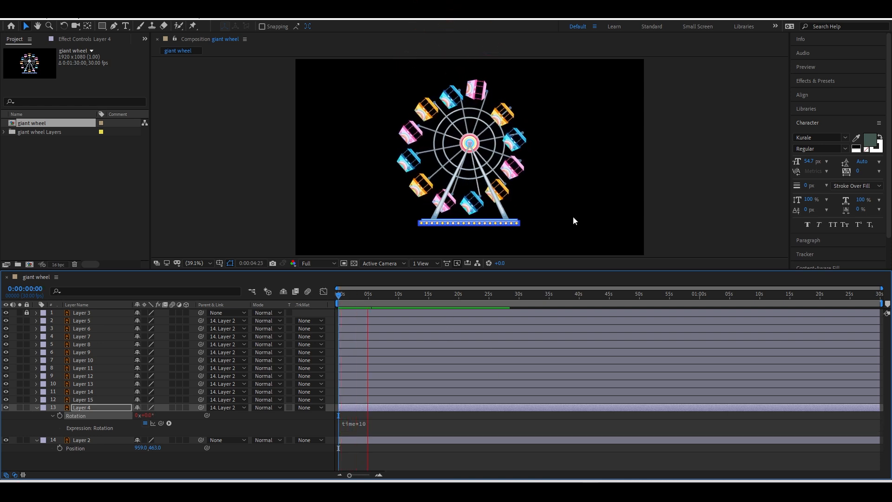
pyautogui.press('space')
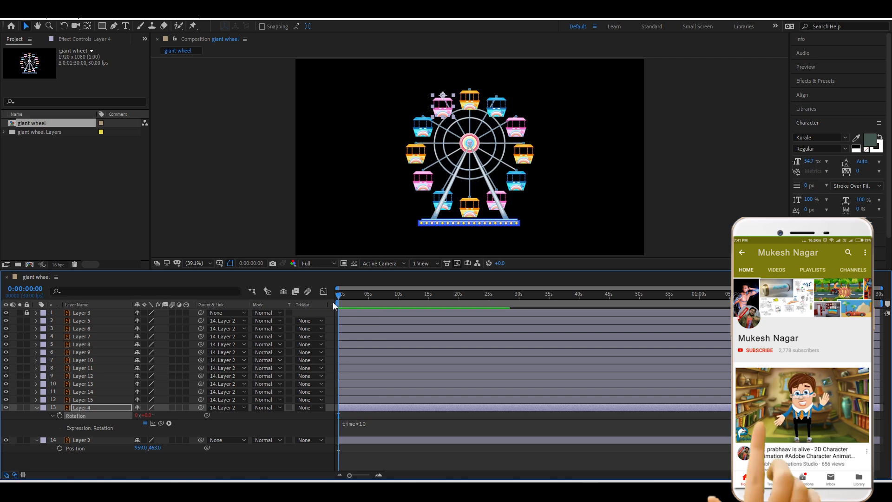
# Change Layer 4's expression to time*-10 and preview the counter-rotating gondola.
pyautogui.click(375, 423)
pyautogui.click(380, 423)
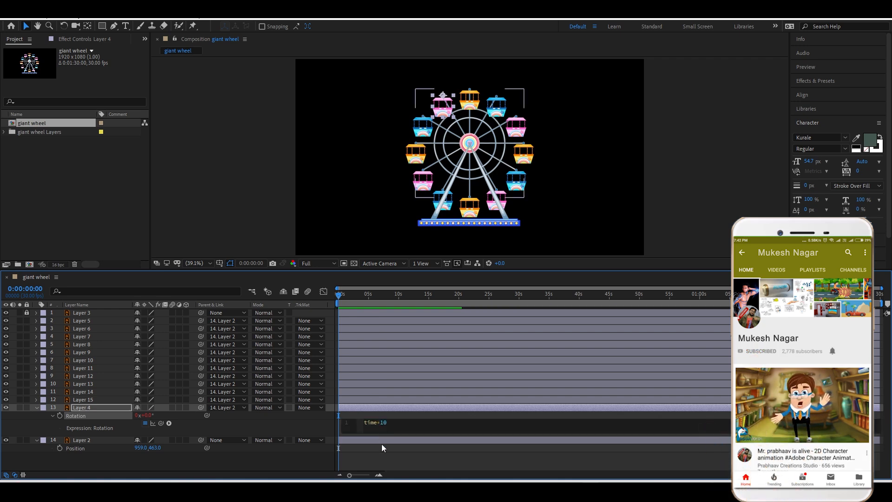
pyautogui.write('-')
pyautogui.click(381, 438)
pyautogui.press('space')
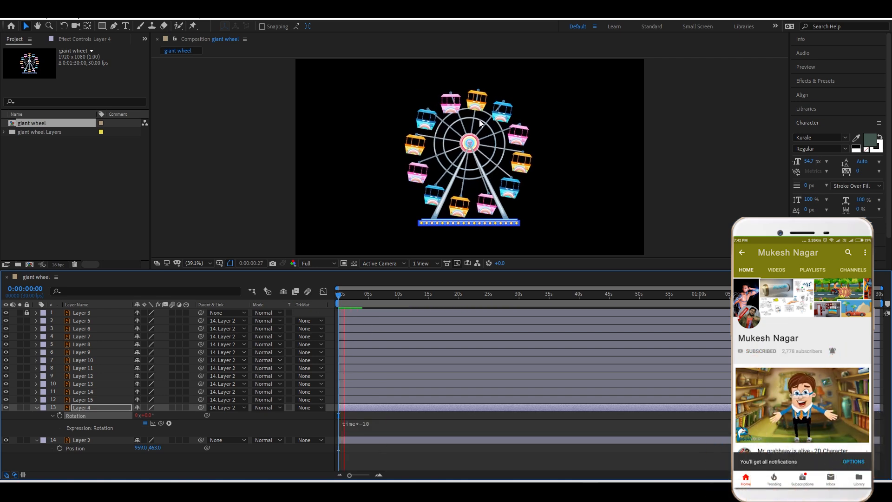
pyautogui.press('space')
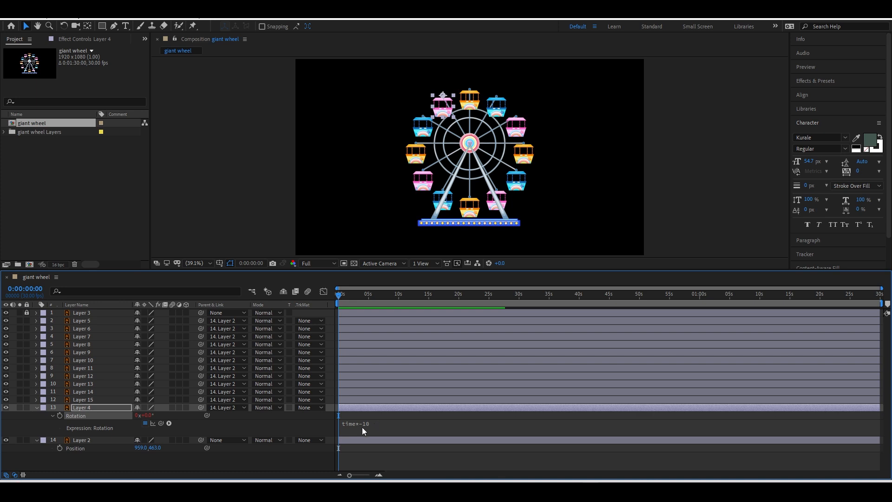
# Copy Layer 4's time*-10 Rotation expression and paste it onto Layers 5 through 15.
pyautogui.click(64, 420)
pyautogui.click(73, 416)
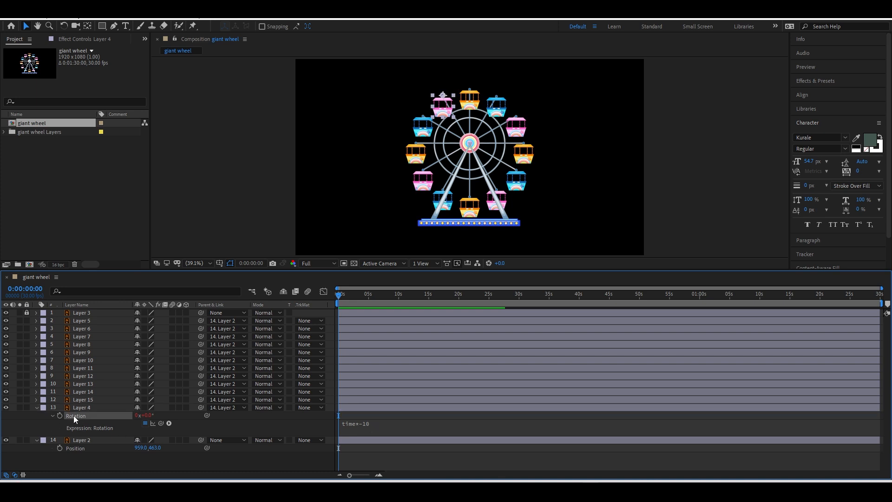
pyautogui.click(85, 398)
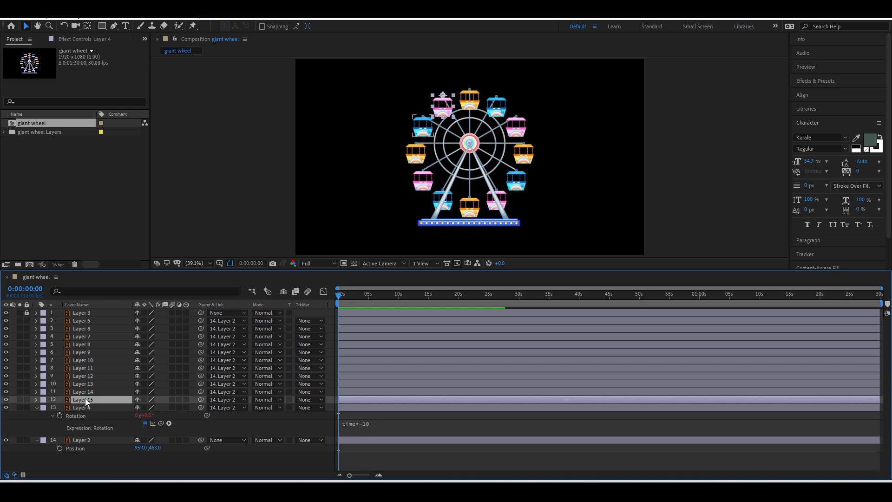
pyautogui.keyDown('shift'); pyautogui.click(94, 321); pyautogui.keyUp('shift')
pyautogui.hotkey('ctrl', 'v')
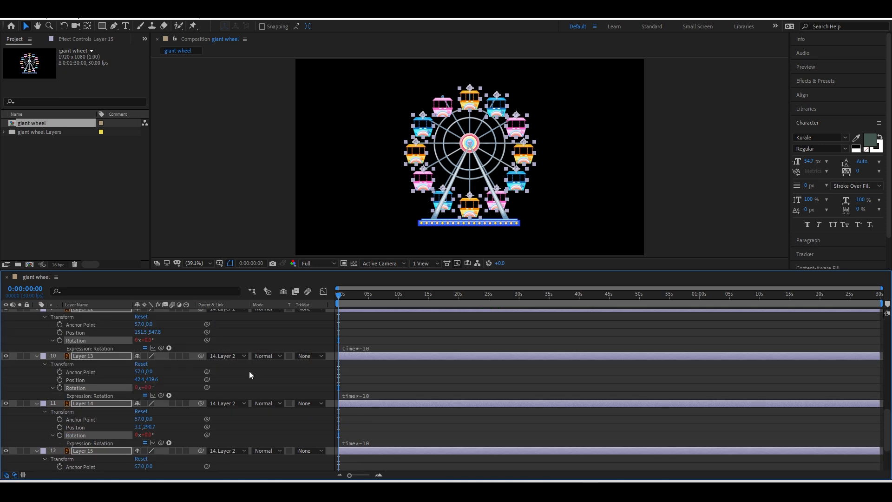
# Check the pasted rotation, collapse the gondola layers, and preview the upright-spinning cabins.
pyautogui.press('u')
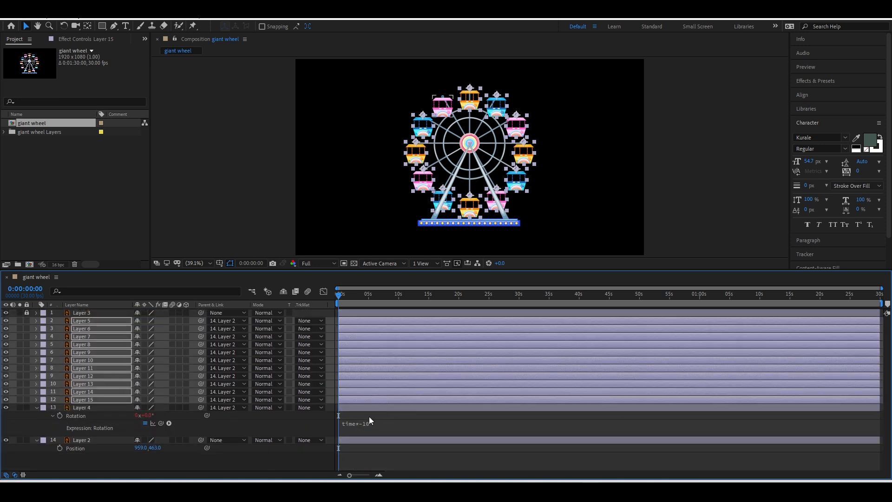
pyautogui.press('u')
pyautogui.press('u')
pyautogui.scroll(-2, 406, 383)
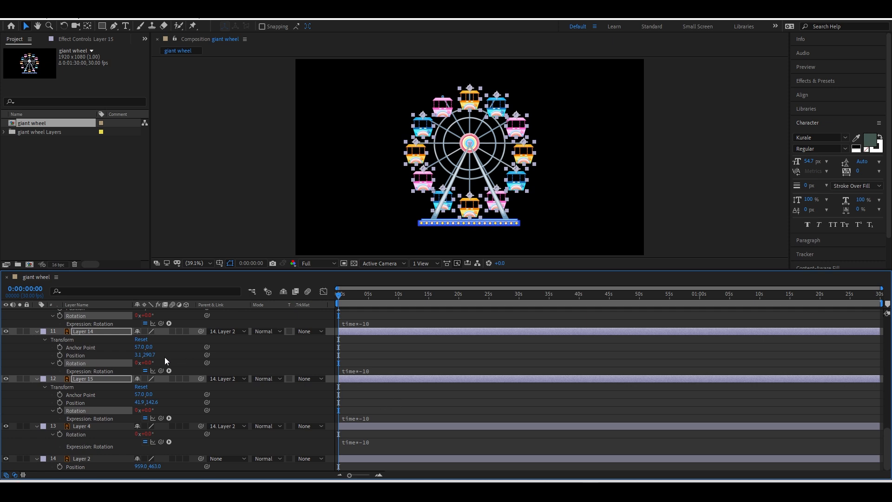
pyautogui.scroll(5, 323, 425)
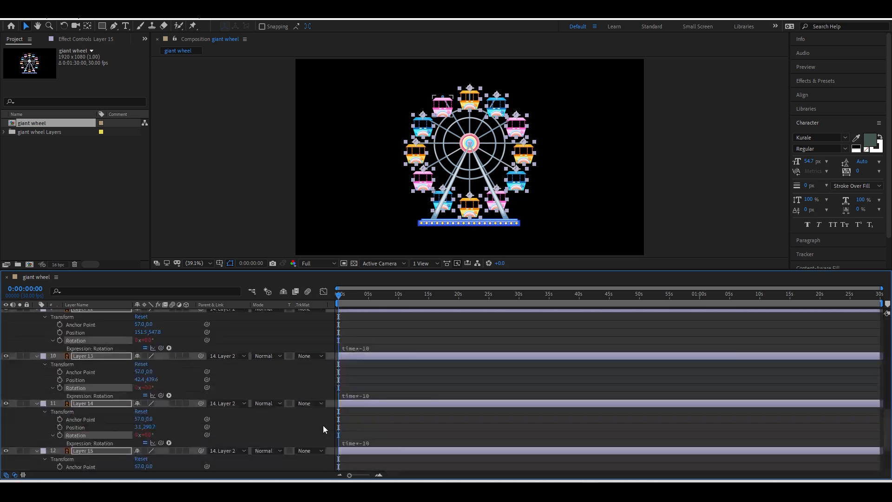
pyautogui.press('u')
pyautogui.click(372, 458)
pyautogui.press('space')
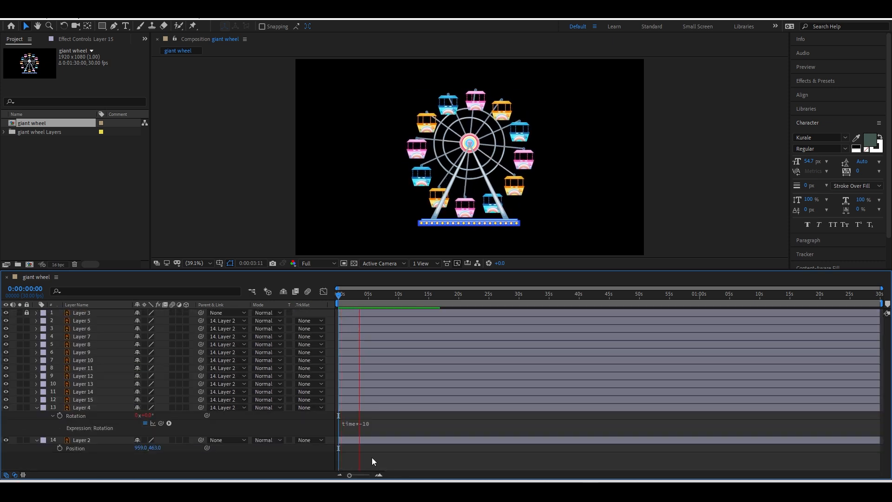
pyautogui.click(37, 408)
pyautogui.press('space')
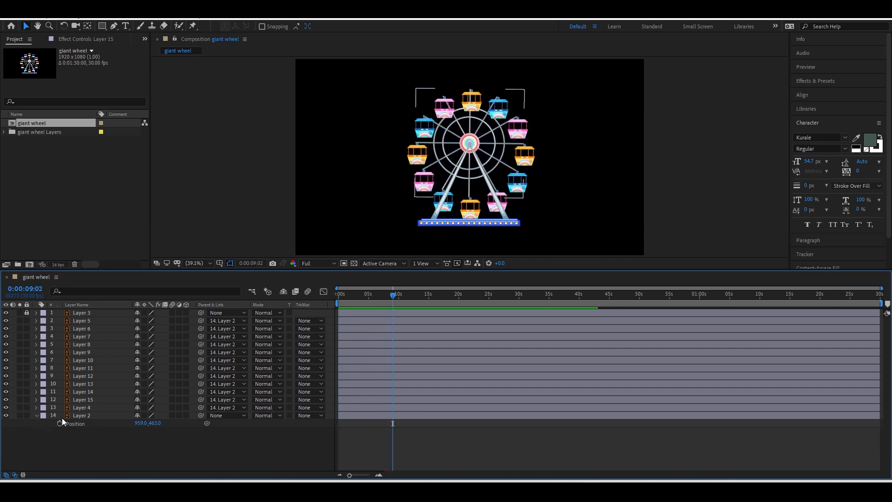
pyautogui.click(37, 415)
pyautogui.click(68, 415)
pyautogui.press('u')
pyautogui.press('u')
pyautogui.click(431, 456)
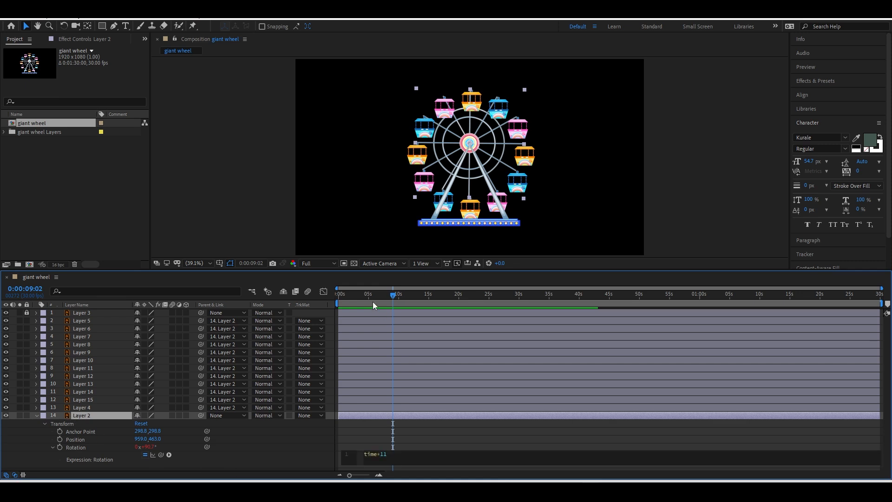
pyautogui.moveTo(364, 296); pyautogui.dragTo(327, 300)
pyautogui.press('space')
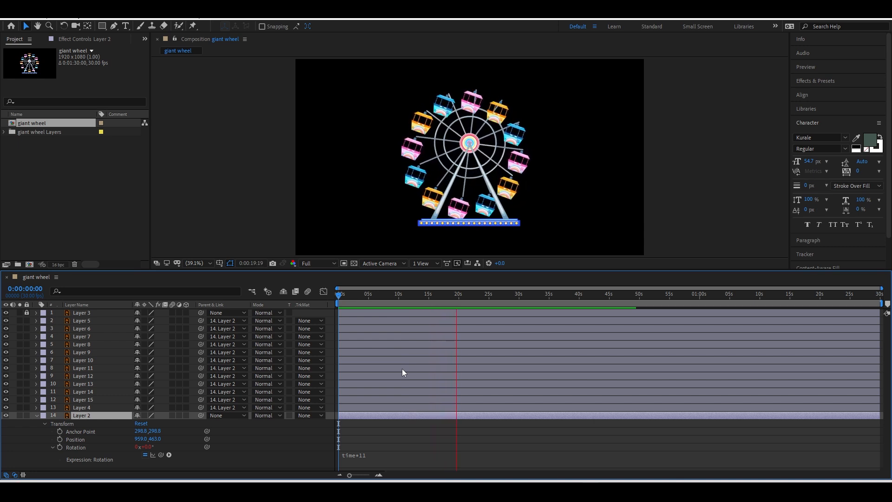
pyautogui.press('space')
pyautogui.click(386, 455)
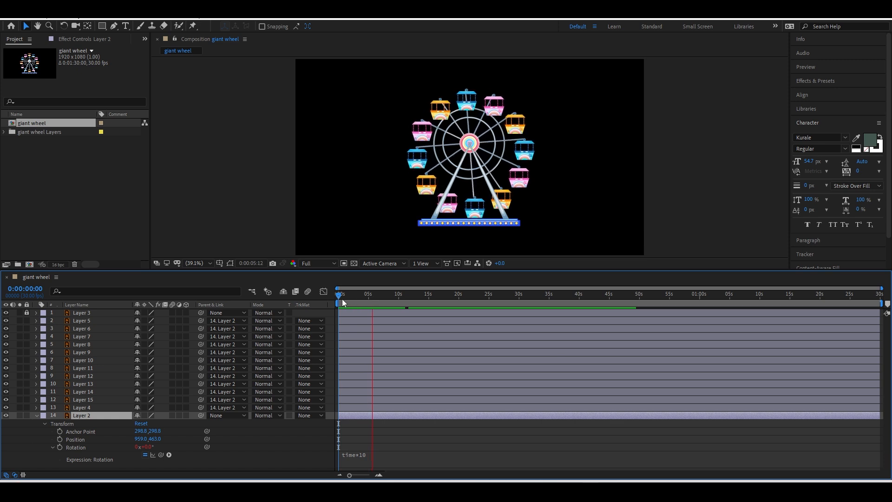
pyautogui.press('space')
# Parent the wheel layer (Layer 2) to the stand, Layer 3, and select Layer 3.
pyautogui.click(36, 415)
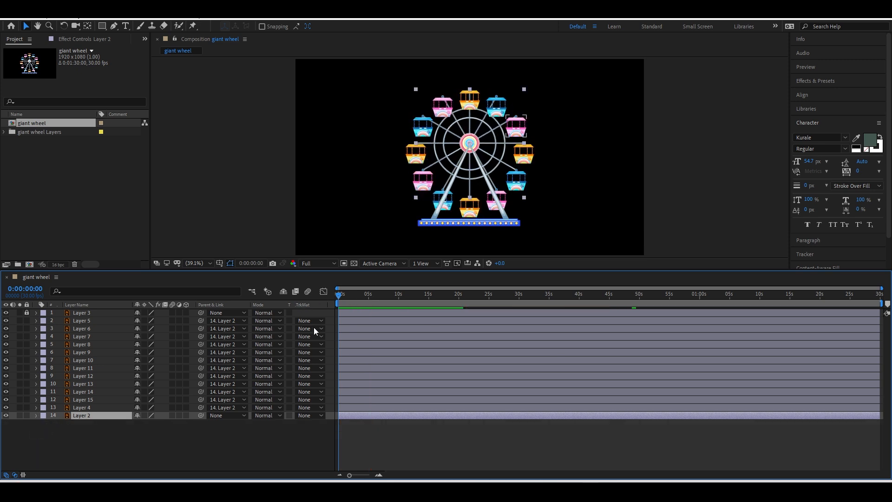
pyautogui.moveTo(357, 302); pyautogui.dragTo(333, 300)
pyautogui.moveTo(202, 415); pyautogui.dragTo(79, 316)
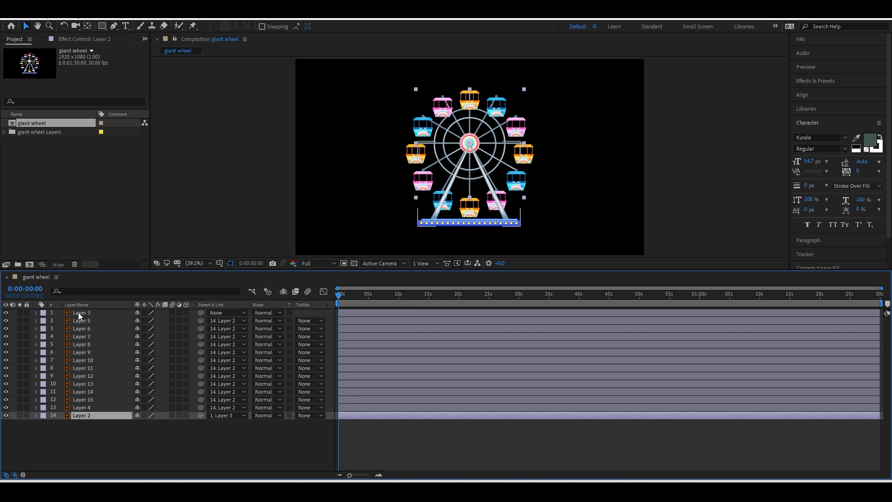
pyautogui.click(79, 314)
# Try a slide-across: keyframe Layer 3 moving from off-frame left to the right by about seven seconds.
pyautogui.moveTo(446, 224); pyautogui.dragTo(223, 245)
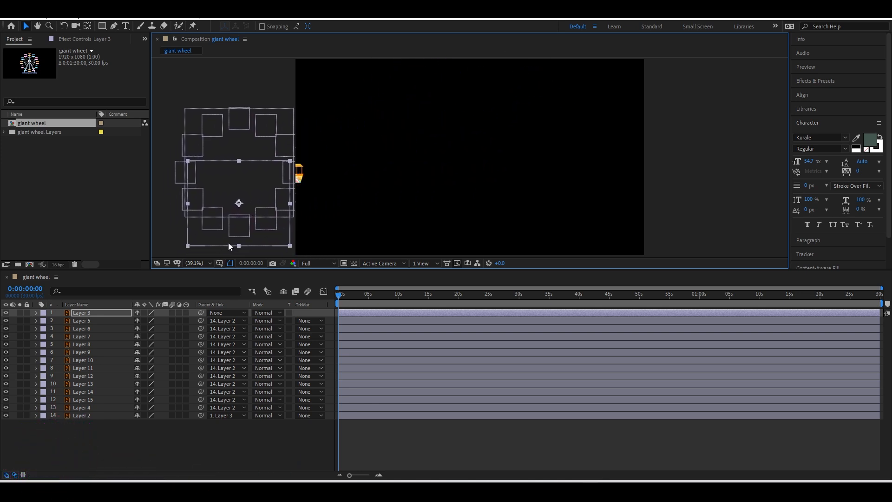
pyautogui.press('p')
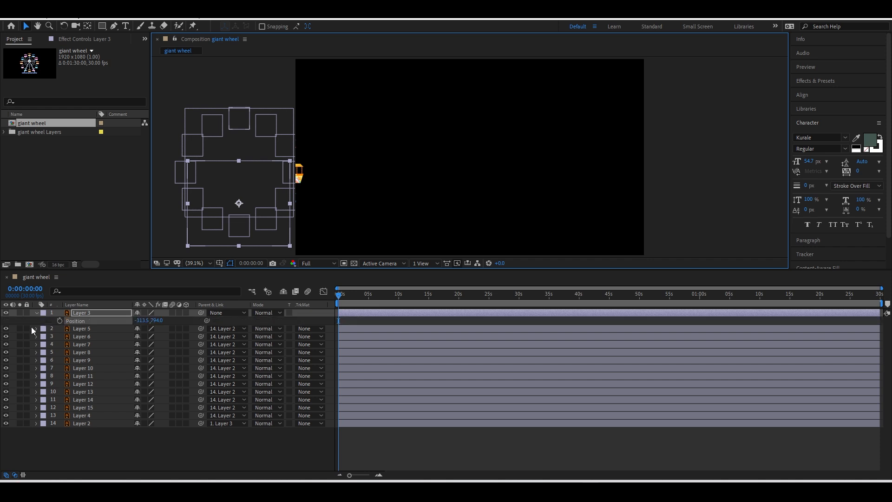
pyautogui.click(60, 320)
pyautogui.click(382, 295)
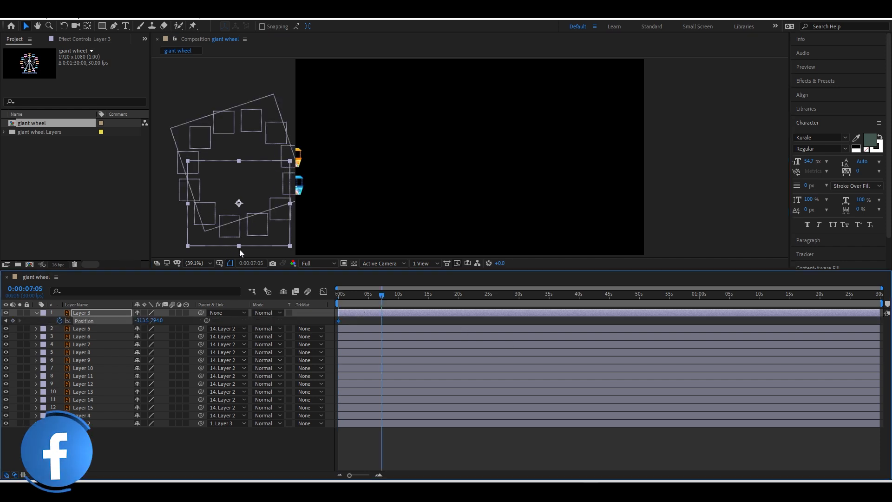
pyautogui.moveTo(239, 249); pyautogui.dragTo(581, 250)
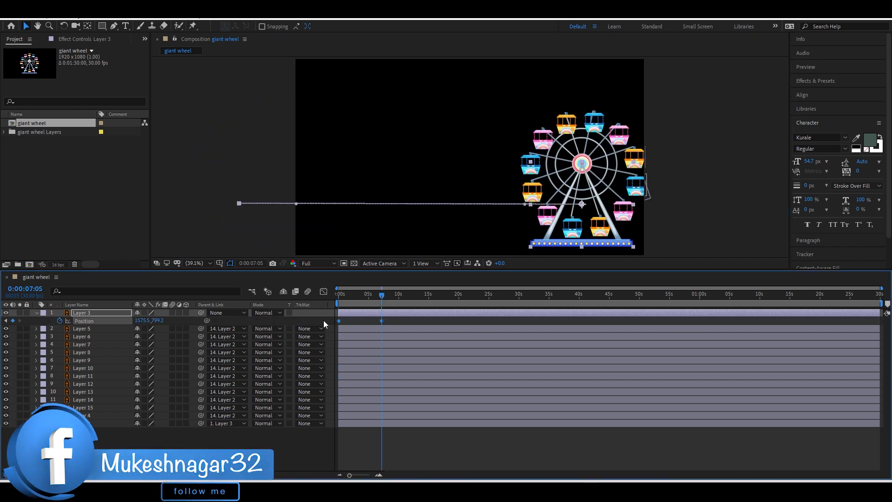
pyautogui.click(368, 442)
pyautogui.press('Home')
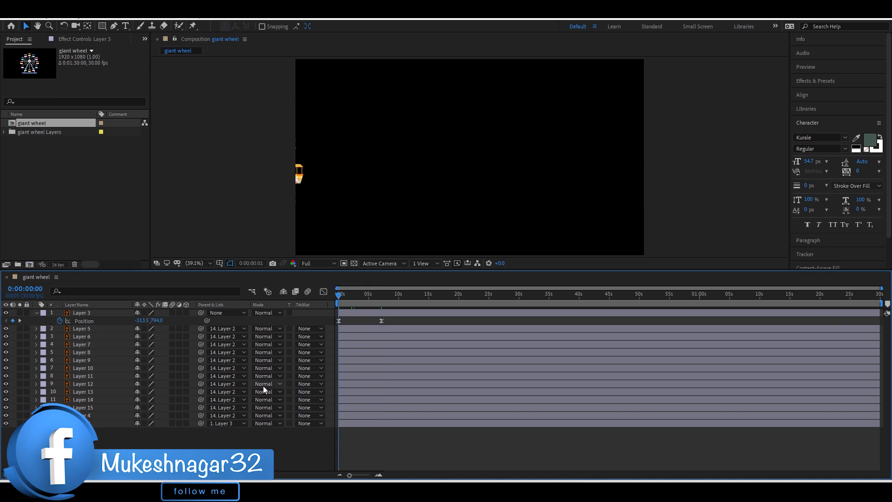
pyautogui.press('space')
pyautogui.press('space')
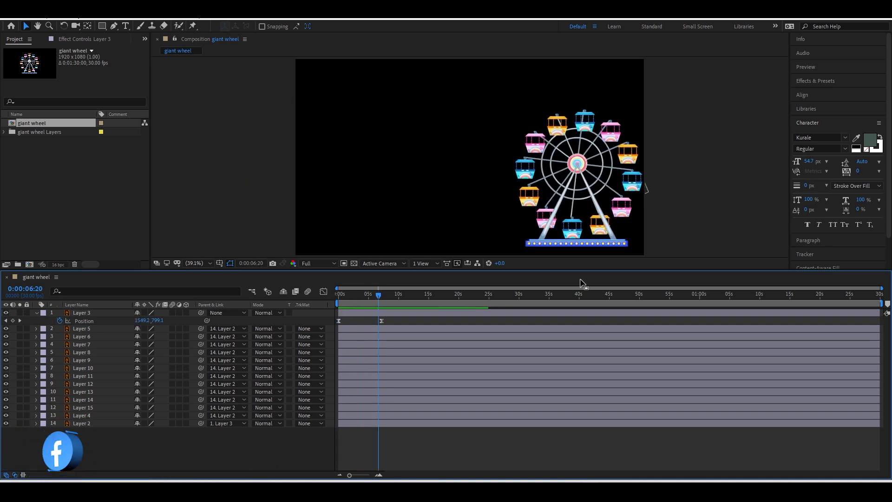
# Remove Layer 3's position keyframes and move its anchor point down to the wheel base.
pyautogui.click(80, 416)
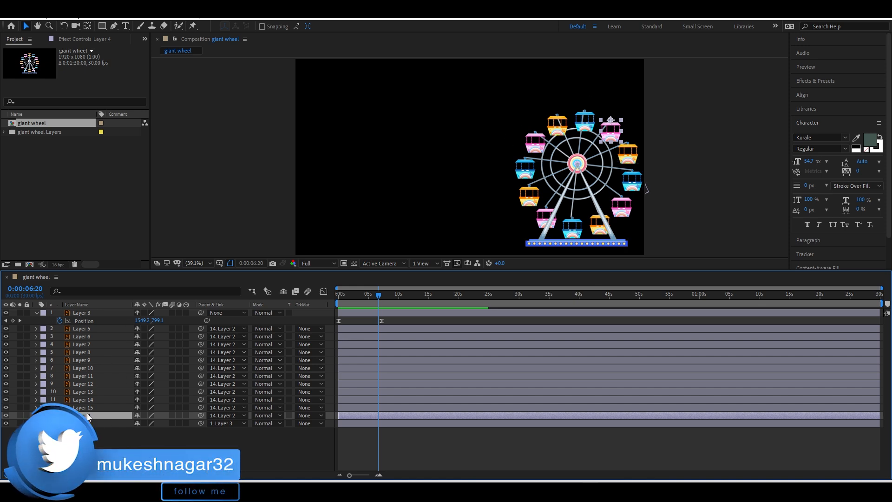
pyautogui.moveTo(354, 300)
pyautogui.mouseDown()
pyautogui.moveTo(391, 302)
pyautogui.moveTo(361, 302)
pyautogui.mouseUp()
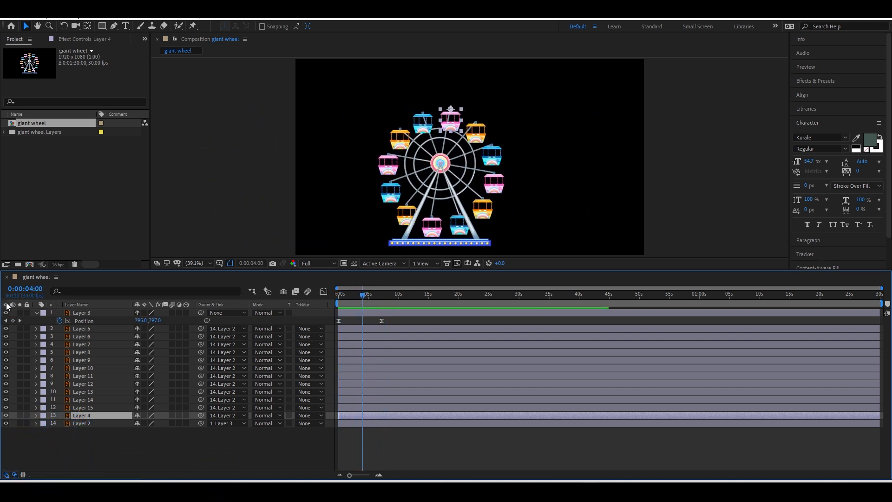
pyautogui.click(59, 321)
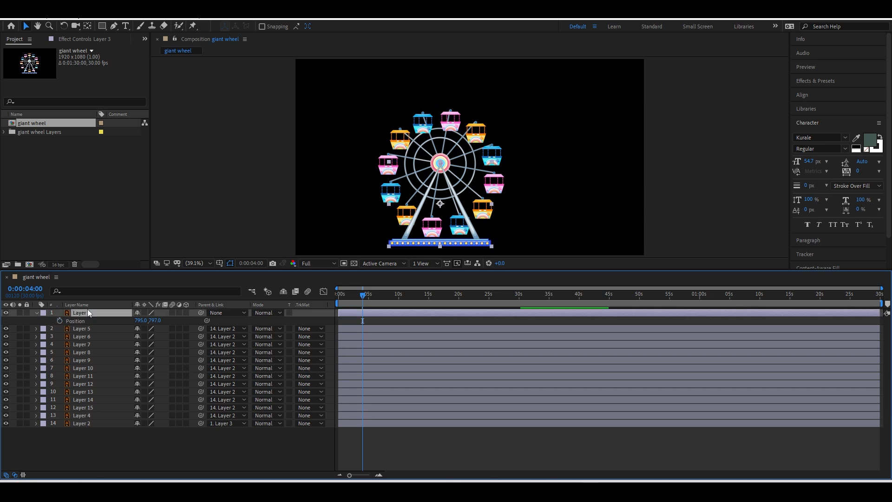
pyautogui.moveTo(440, 204); pyautogui.dragTo(443, 242)
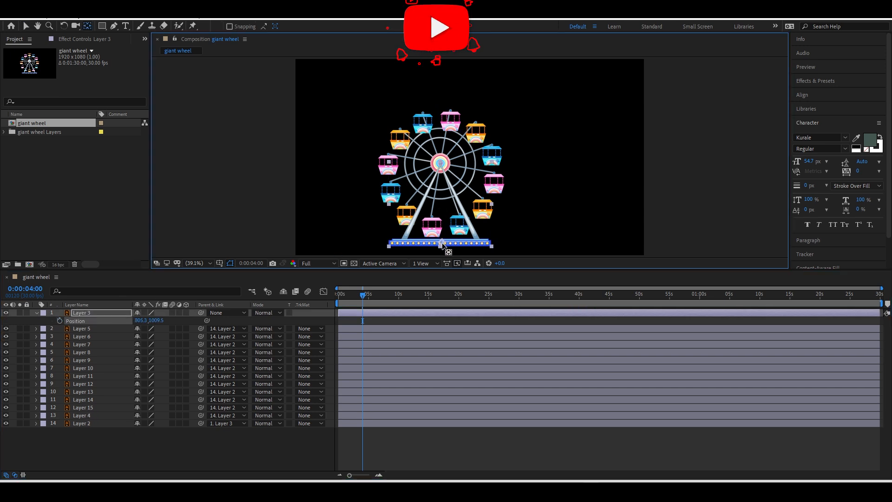
# Apply the Pop In animation preset to the wheel and preview it from the start.
pyautogui.click(815, 80)
pyautogui.click(819, 92)
pyautogui.doubleClick(845, 166)
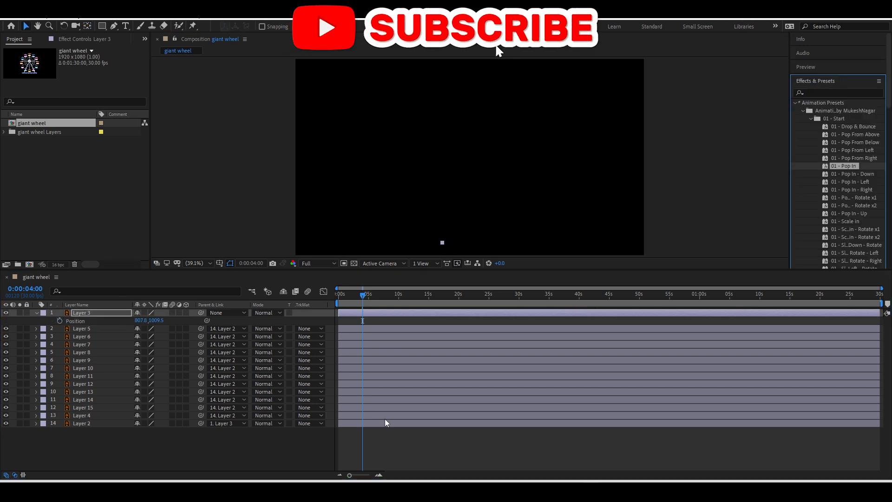
pyautogui.click(377, 441)
pyautogui.press('v')
pyautogui.press('space')
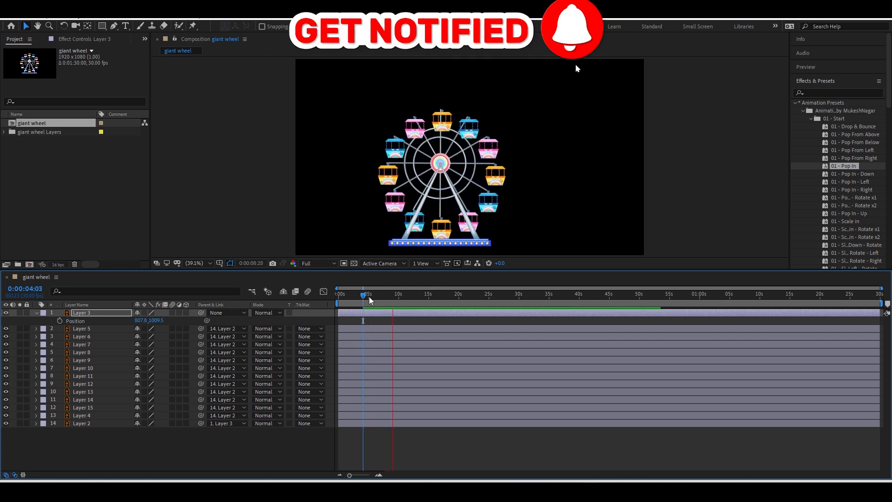
pyautogui.press('space')
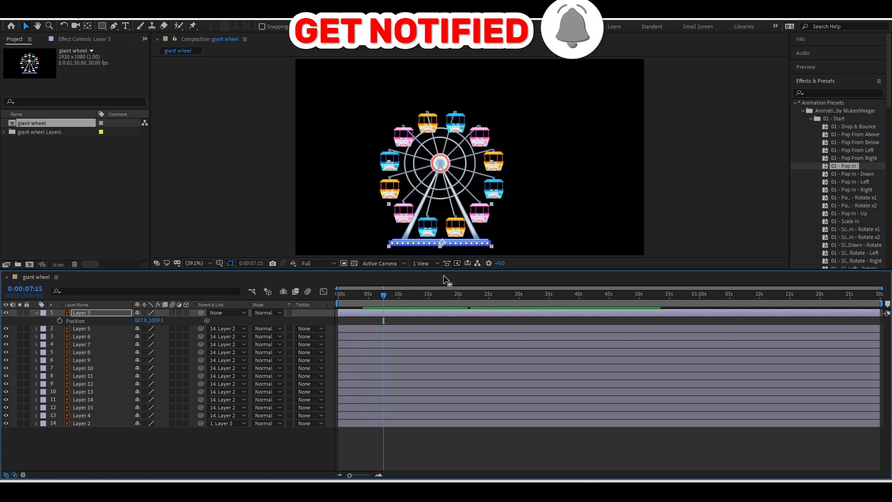
pyautogui.click(37, 313)
pyautogui.press('Home')
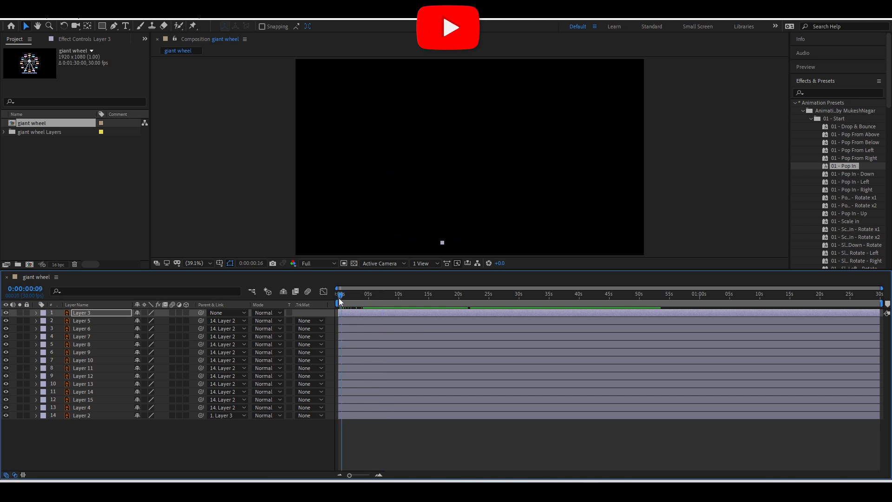
pyautogui.press('space')
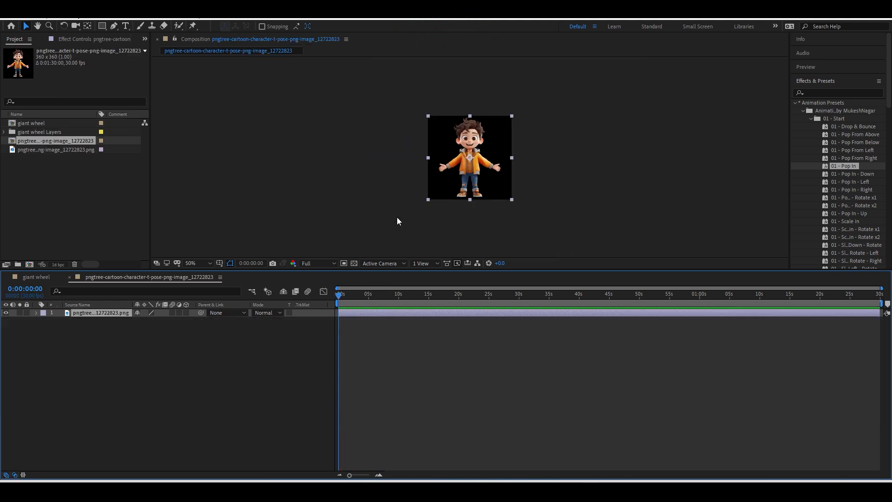
# Key the boy's Position at 0, raised near the frame top at ~1s, and back down at 2:03, then preview.
pyautogui.press('/')
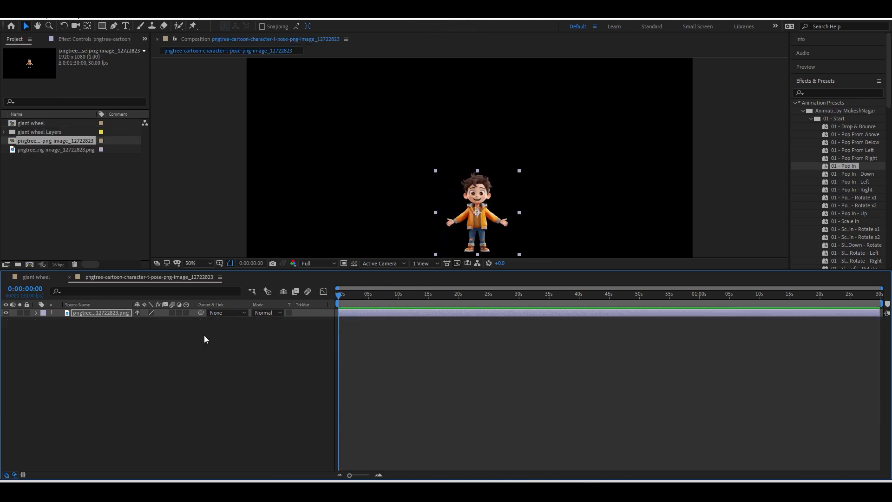
pyautogui.press('p')
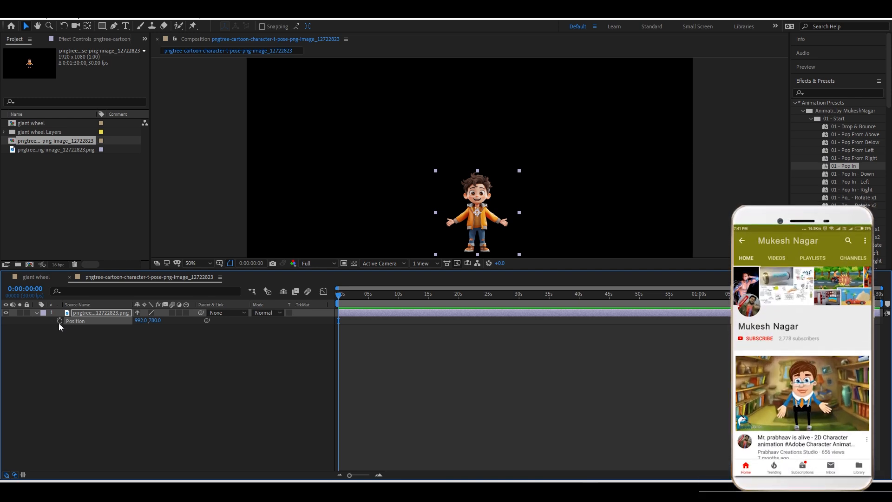
pyautogui.click(60, 321)
pyautogui.click(344, 294)
pyautogui.moveTo(477, 213); pyautogui.dragTo(477, 103)
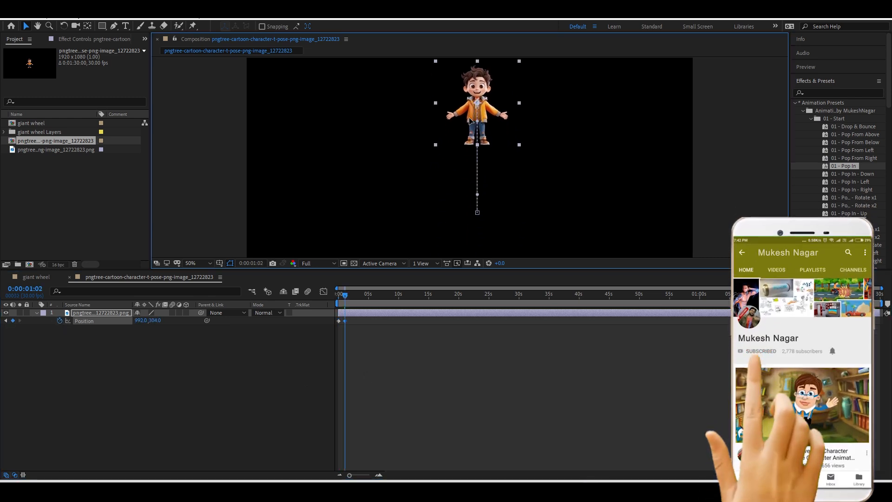
pyautogui.click(353, 296)
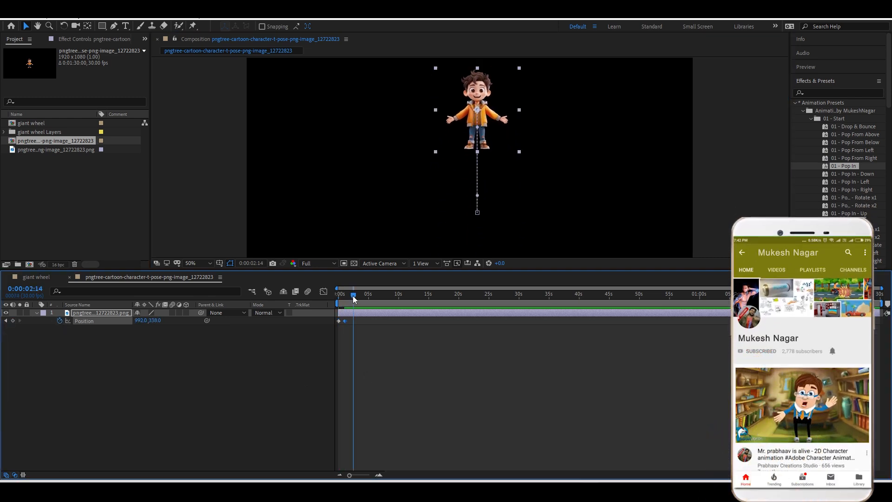
pyautogui.click(352, 296)
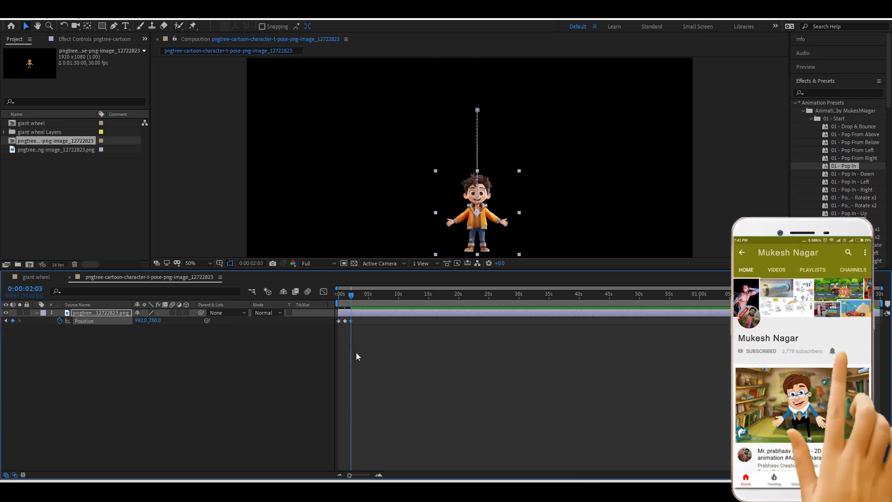
pyautogui.click(339, 296)
pyautogui.press('space')
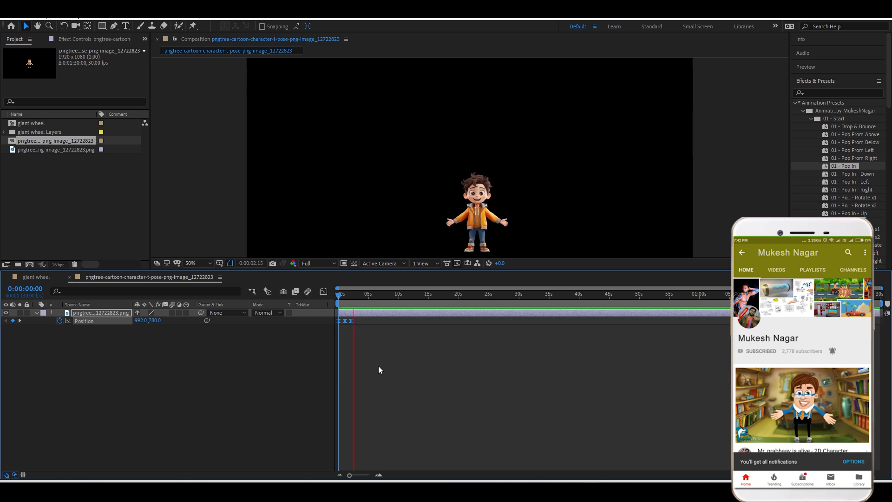
pyautogui.scroll(3, 381, 369)
pyautogui.moveTo(446, 474); pyautogui.dragTo(372, 470)
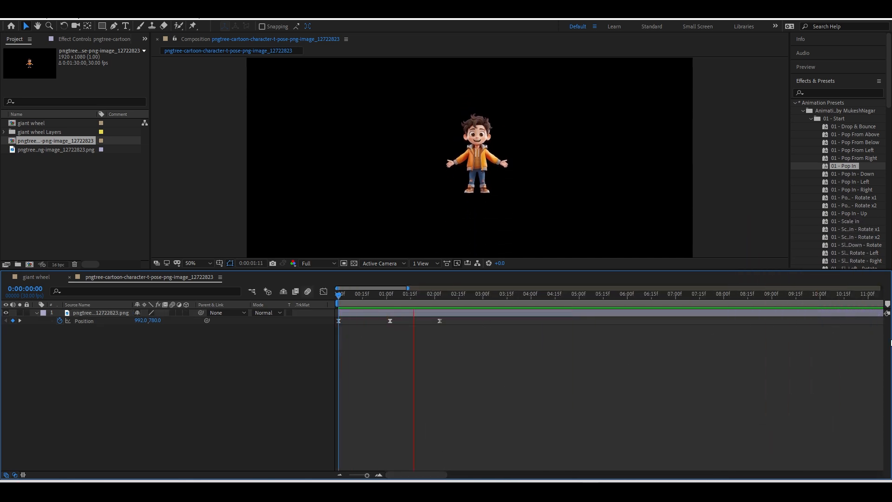
pyautogui.press('space')
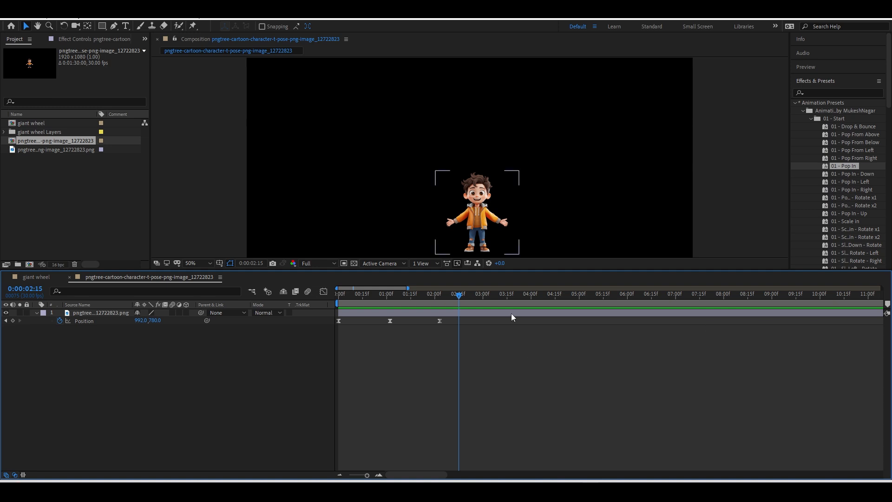
# Add a loopOut('cycle') expression to the boy's Position and preview the repeating jump.
pyautogui.keyDown('alt'); pyautogui.click(60, 321); pyautogui.keyUp('alt')
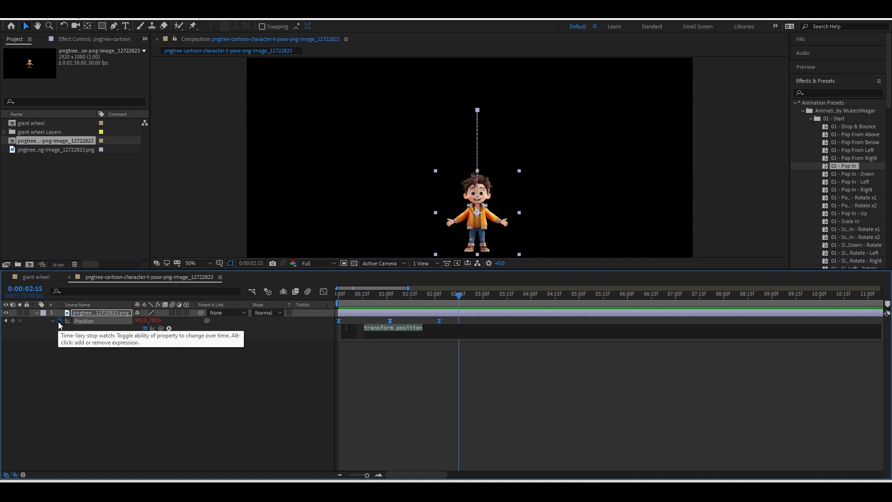
pyautogui.write('loop')
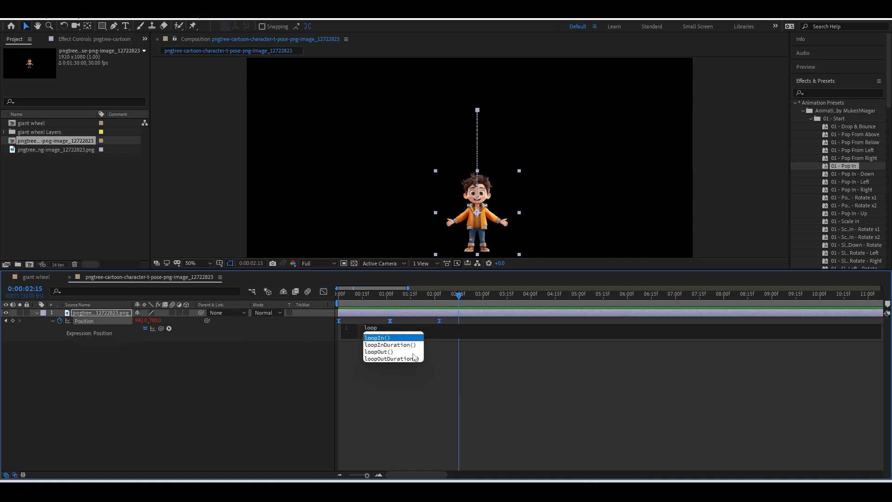
pyautogui.click(389, 353)
pyautogui.write("'")
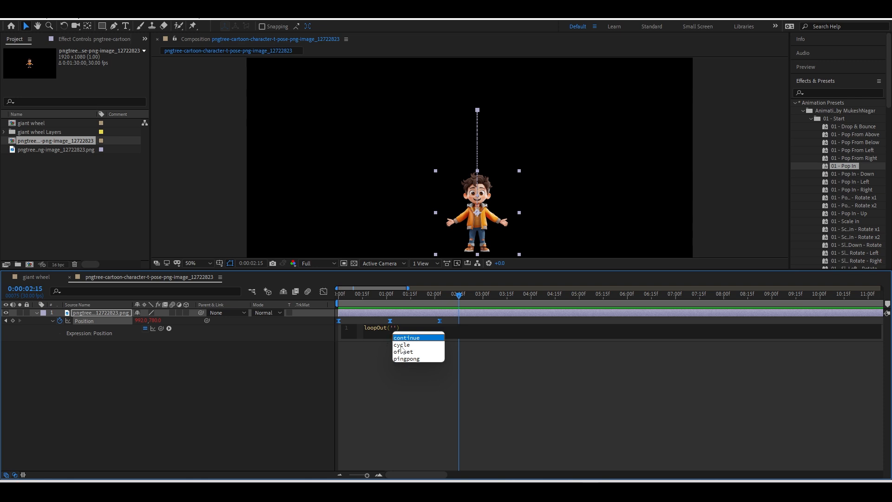
pyautogui.click(401, 344)
pyautogui.click(355, 382)
pyautogui.press('Home')
pyautogui.press('space')
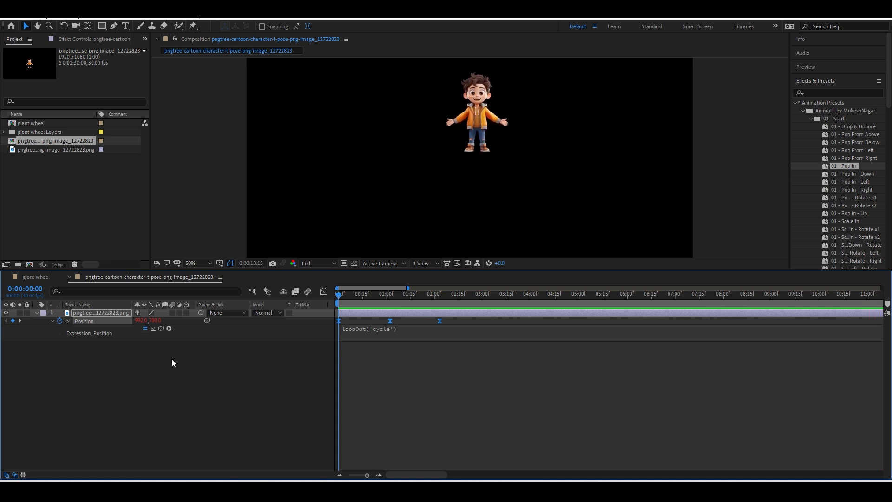
pyautogui.click(307, 321)
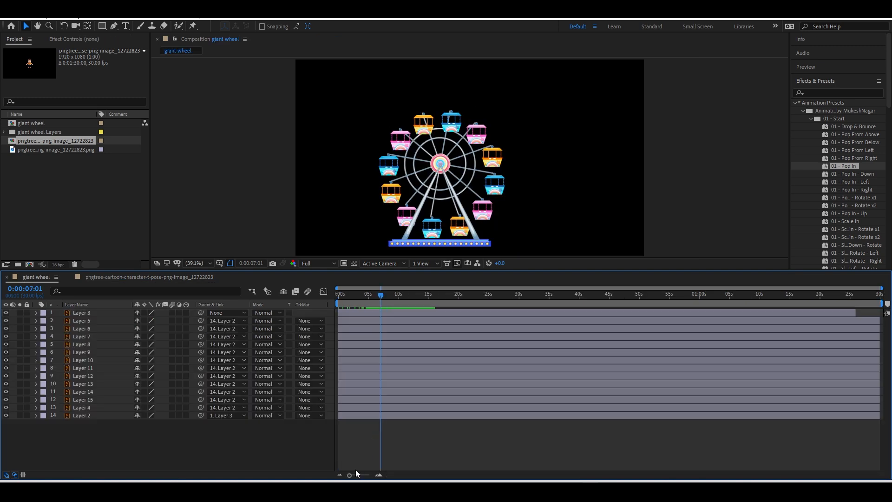
# Collapse Layer 3's Scale and switch to the cartoon character comp with its Position revealed.
pyautogui.press('u')
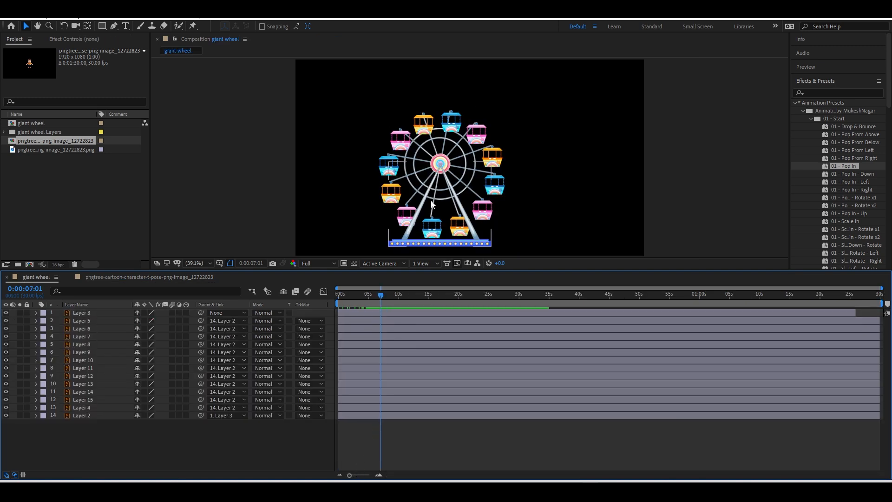
pyautogui.click(197, 278)
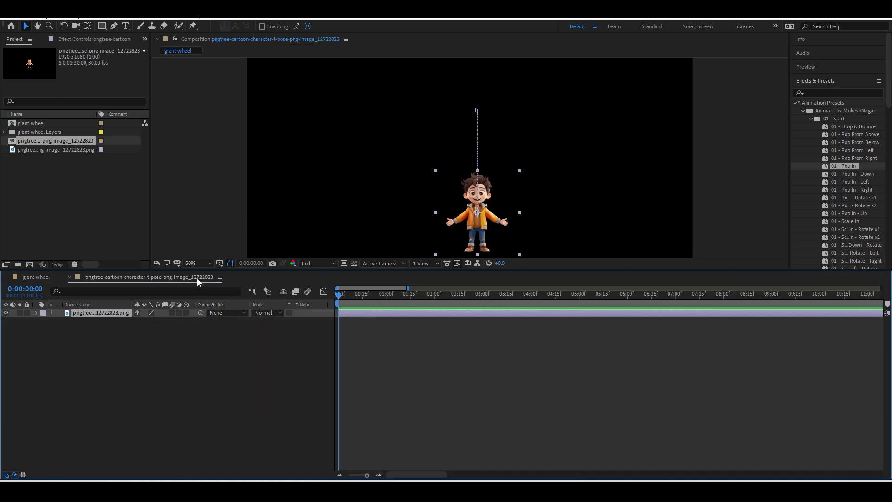
pyautogui.press('u')
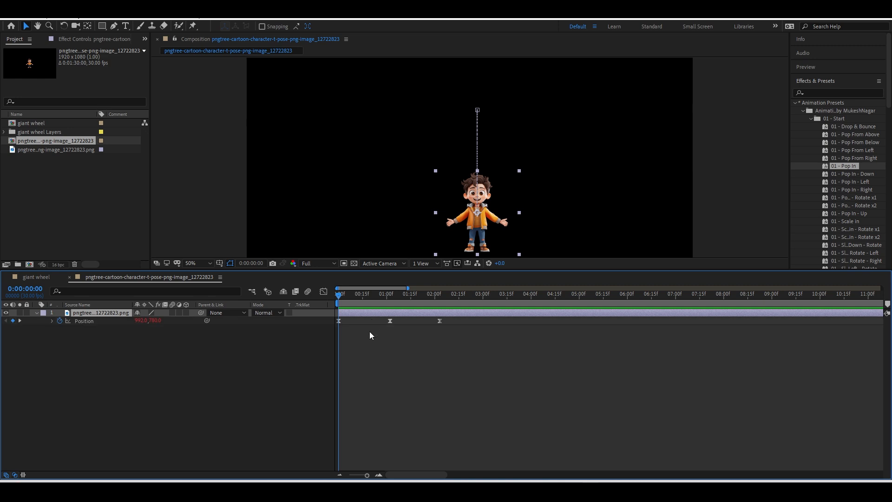
# Try a time*10 Position expression, dismiss the error, and undo back to loopOut('cycle').
pyautogui.keyDown('alt'); pyautogui.click(60, 320); pyautogui.keyUp('alt')
pyautogui.write('ti')
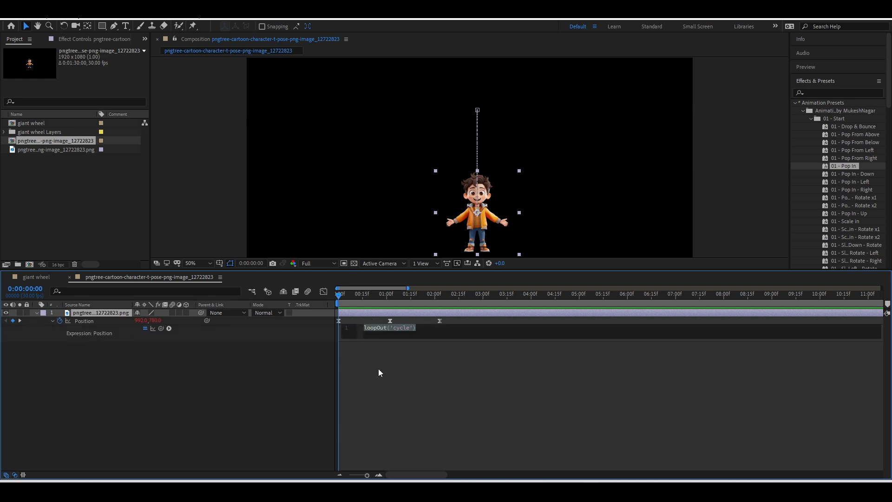
pyautogui.write('me')
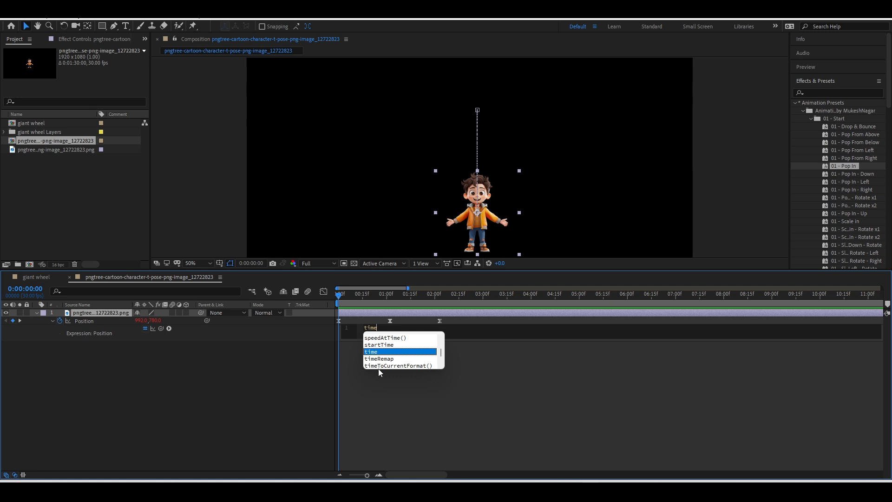
pyautogui.write('*10')
pyautogui.click(378, 369)
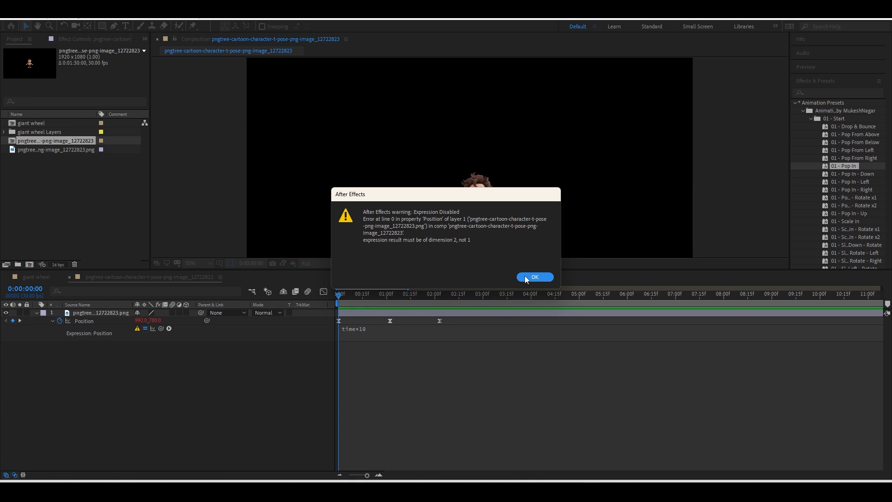
pyautogui.click(534, 276)
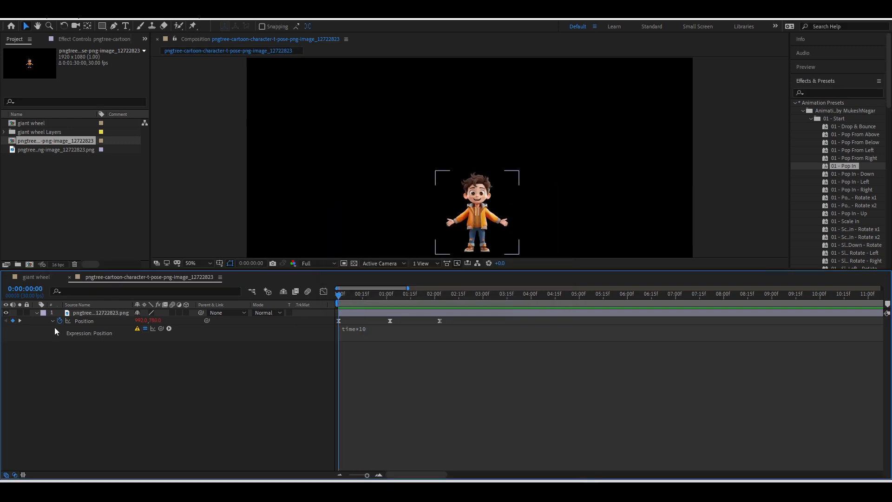
pyautogui.hotkey('ctrl', 'z')
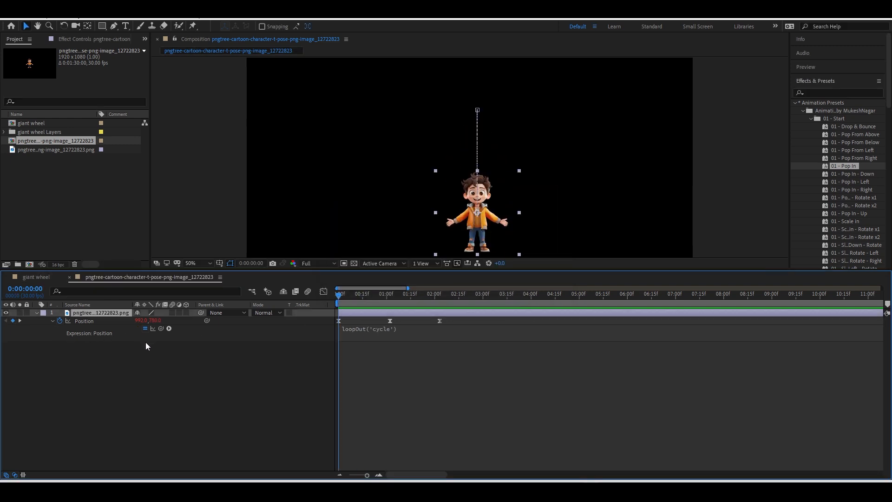
pyautogui.moveTo(353, 304)
pyautogui.mouseDown()
pyautogui.moveTo(434, 296)
pyautogui.moveTo(338, 298)
pyautogui.mouseUp()
# Add a time*10 expression to the boy's Rotation and preview the spin.
pyautogui.press('r')
pyautogui.keyDown('alt'); pyautogui.click(59, 321); pyautogui.keyUp('alt')
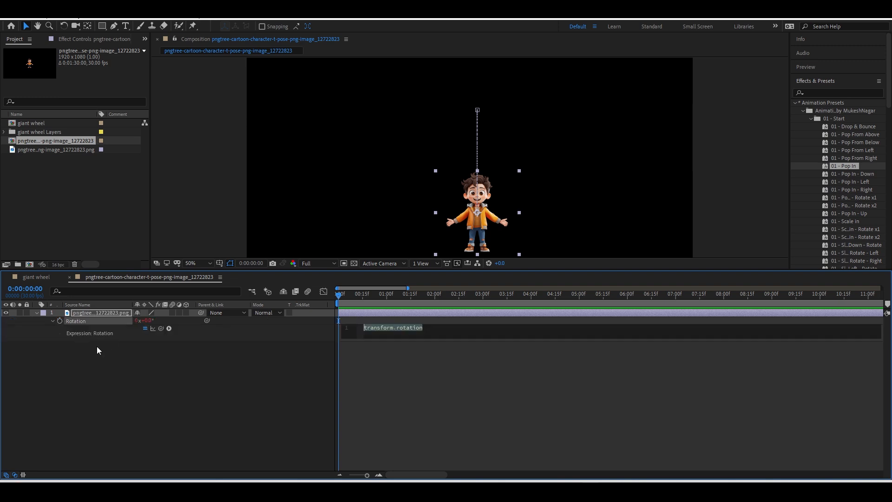
pyautogui.write('time')
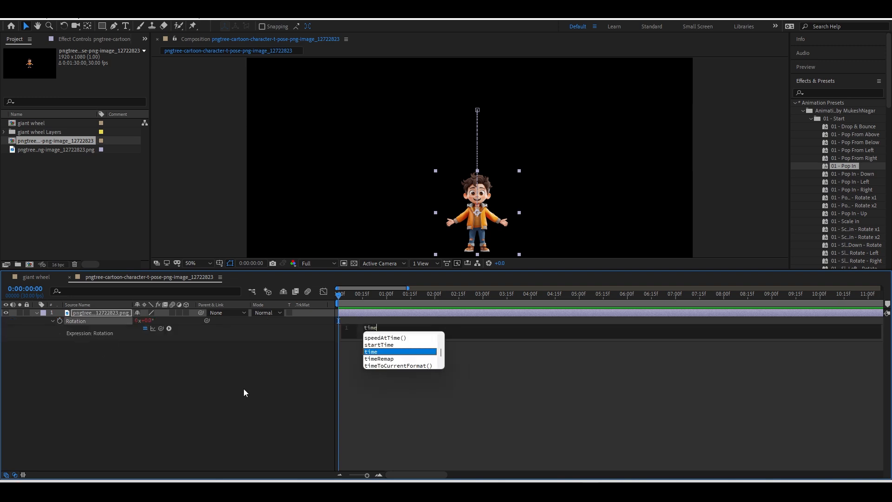
pyautogui.write('*10')
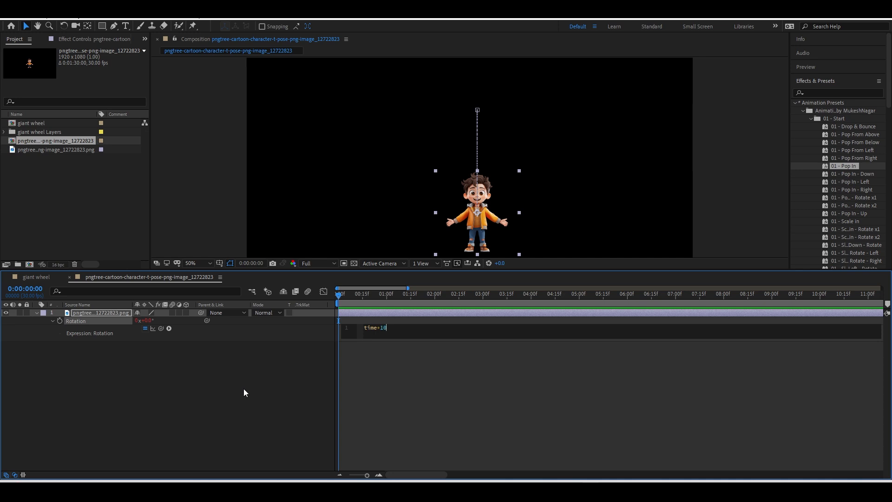
pyautogui.click(320, 419)
pyautogui.press('space')
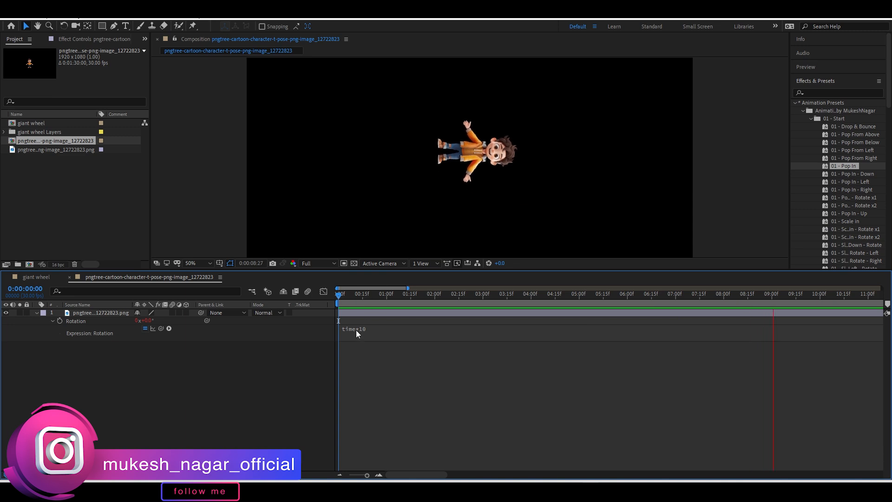
# Change the rotation expression to time*100, preview the faster spin, and collapse the layer's properties.
pyautogui.click(379, 330)
pyautogui.write('0')
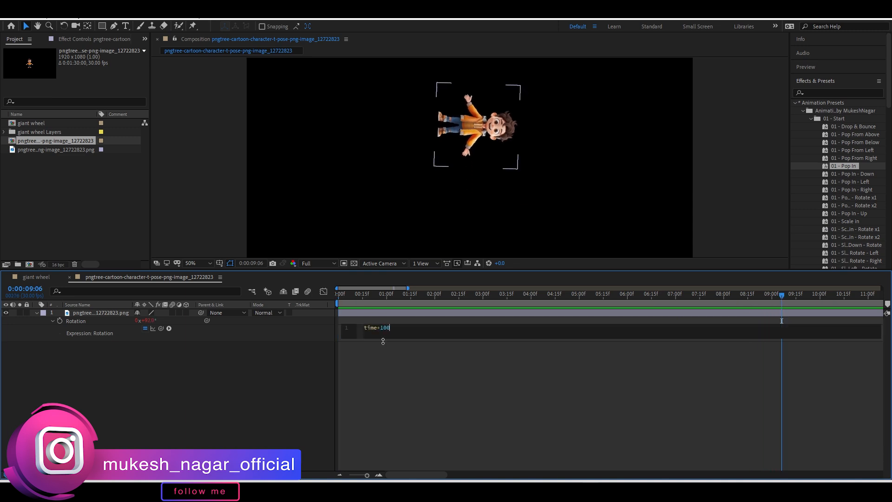
pyautogui.click(302, 353)
pyautogui.press('space')
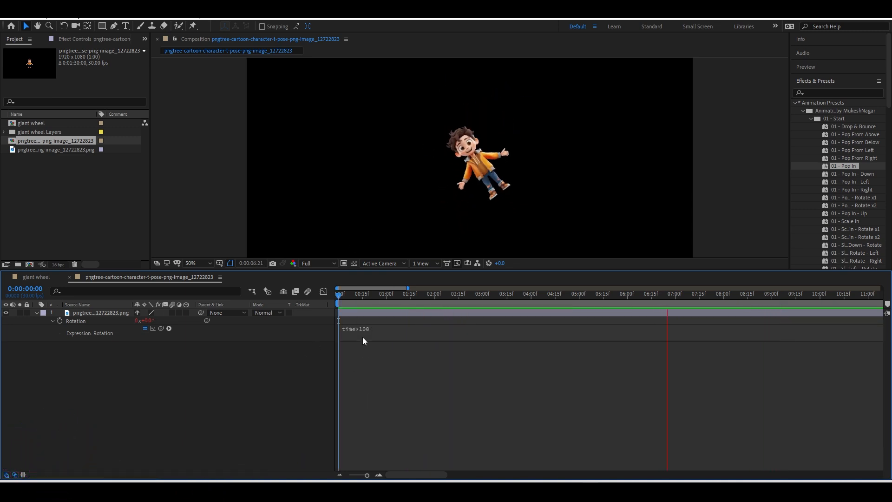
pyautogui.press('space')
pyautogui.press('space')
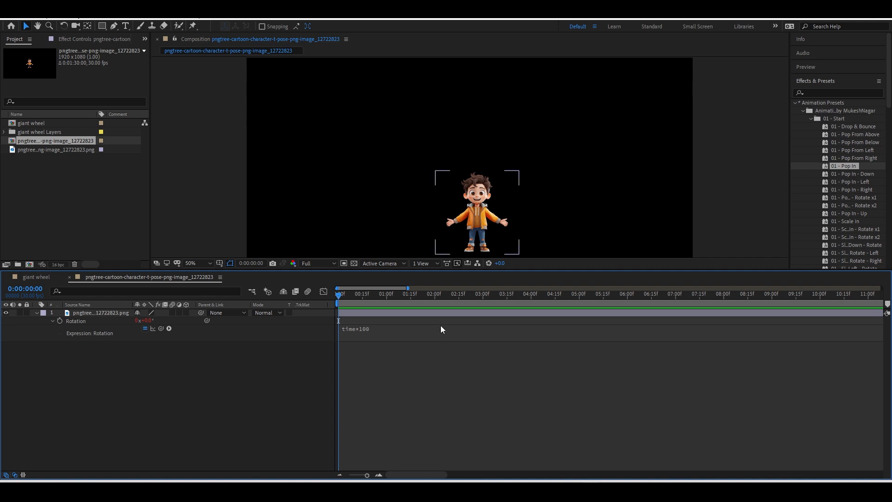
pyautogui.press('space')
pyautogui.click(54, 313)
pyautogui.click(36, 312)
pyautogui.click(357, 313)
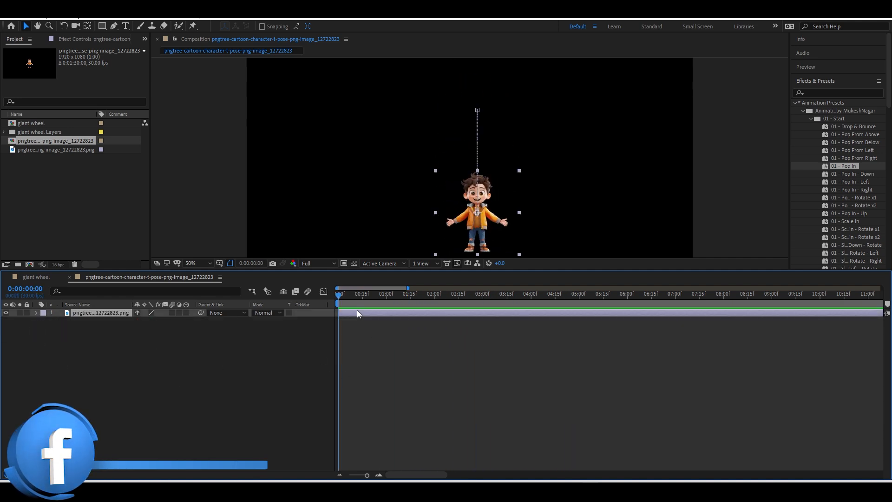
# Duplicate the boy layer and use Puppet pins to raise both arms.
pyautogui.hotkey('ctrl', 'd')
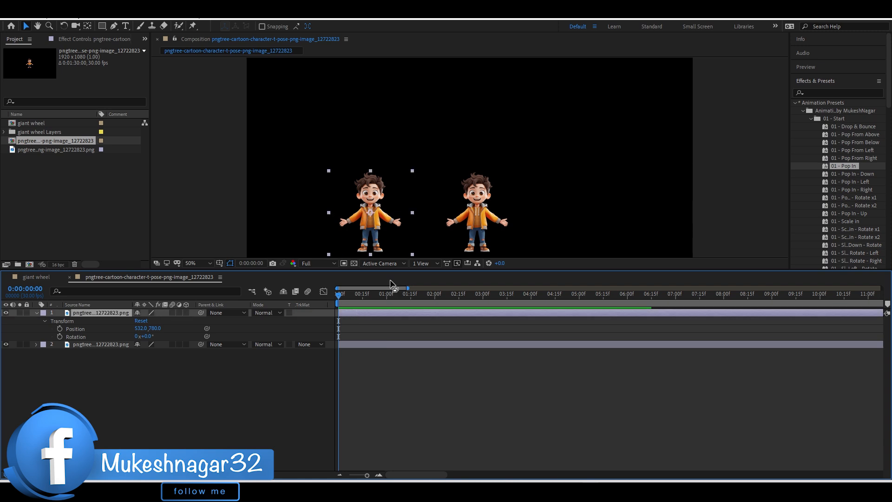
pyautogui.click(192, 26)
pyautogui.click(363, 250)
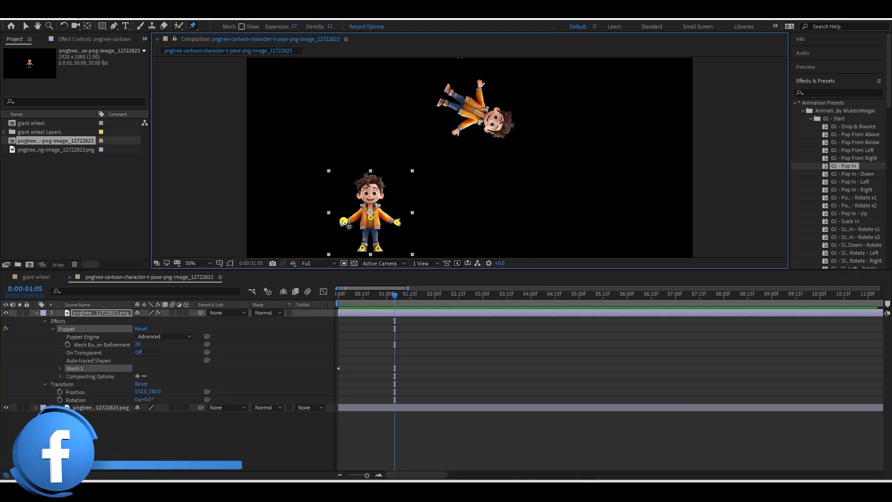
pyautogui.moveTo(344, 221); pyautogui.dragTo(344, 208)
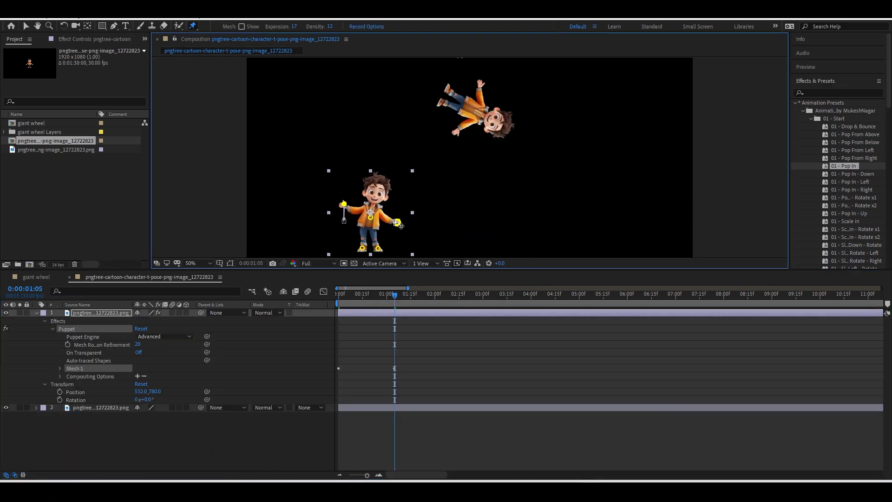
pyautogui.moveTo(398, 222); pyautogui.dragTo(396, 206)
pyautogui.press('u')
pyautogui.press('Home')
pyautogui.press('space')
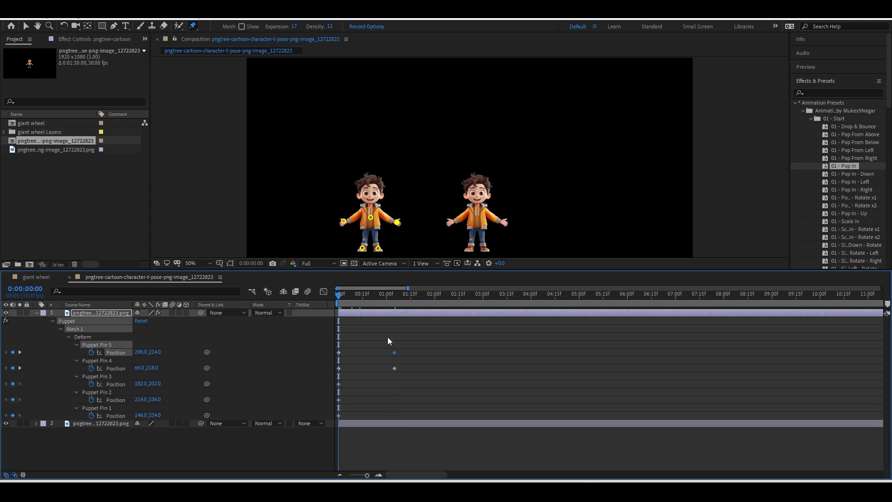
# Retime the raised-arm keys to about frame 10, copy the start pose to frame 20, and Easy Ease all six.
pyautogui.moveTo(409, 337); pyautogui.dragTo(354, 372)
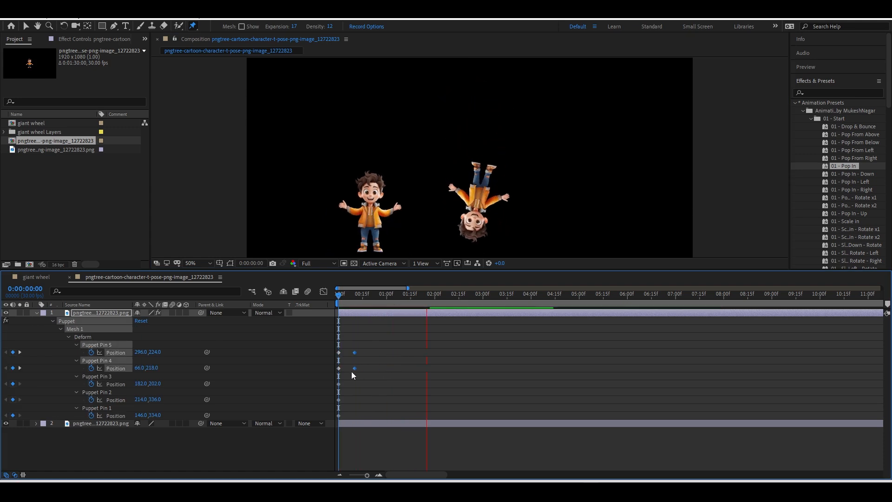
pyautogui.moveTo(376, 299); pyautogui.dragTo(371, 300)
pyautogui.moveTo(345, 350); pyautogui.dragTo(338, 372)
pyautogui.hotkey('ctrl', 'c')
pyautogui.hotkey('ctrl', 'v')
pyautogui.moveTo(380, 348); pyautogui.dragTo(334, 372)
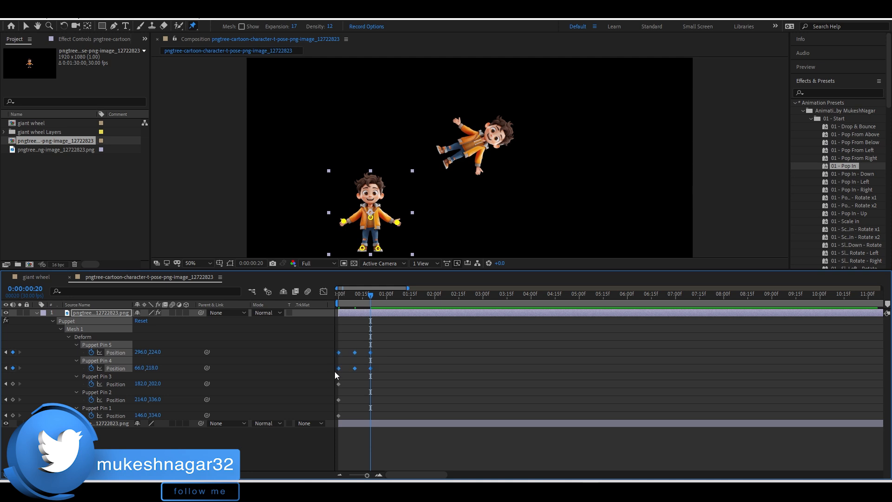
pyautogui.press('F9')
pyautogui.press('Home')
pyautogui.press('space')
pyautogui.click(360, 397)
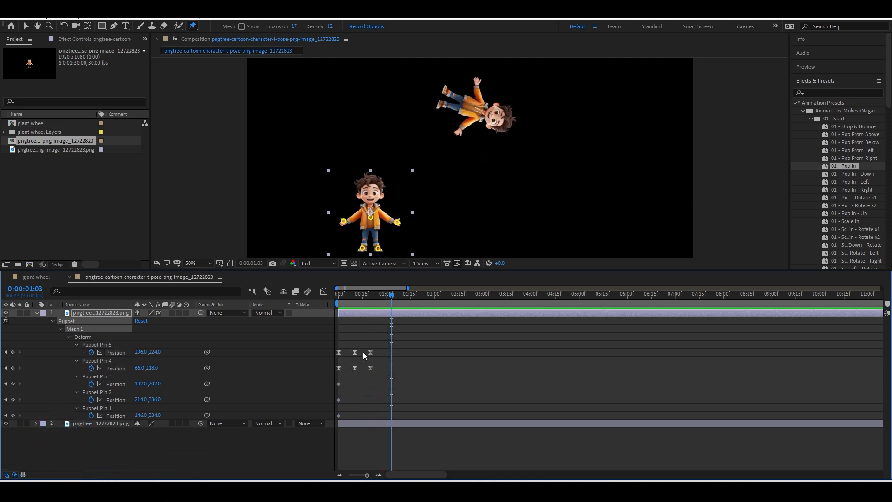
# Add loopOut('cycle') to the puppet pin positions so the arm raise repeats.
pyautogui.keyDown('alt'); pyautogui.click(92, 352); pyautogui.keyUp('alt')
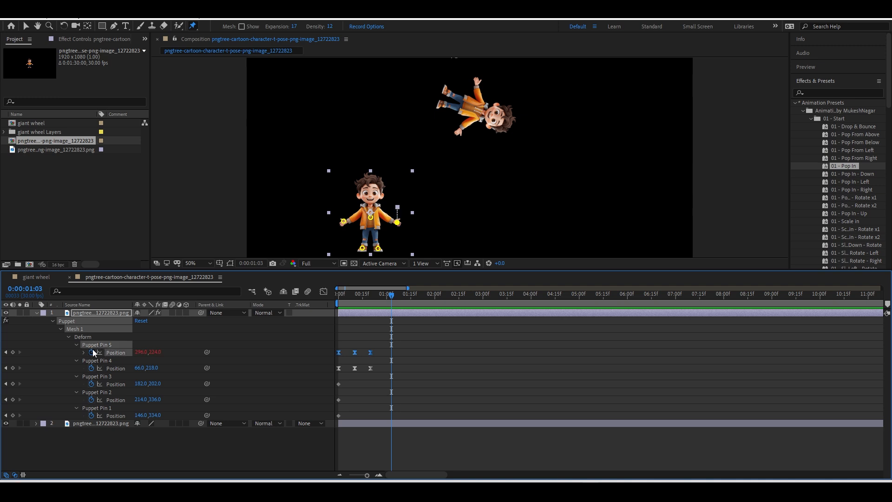
pyautogui.write("loopOut('cycle')")
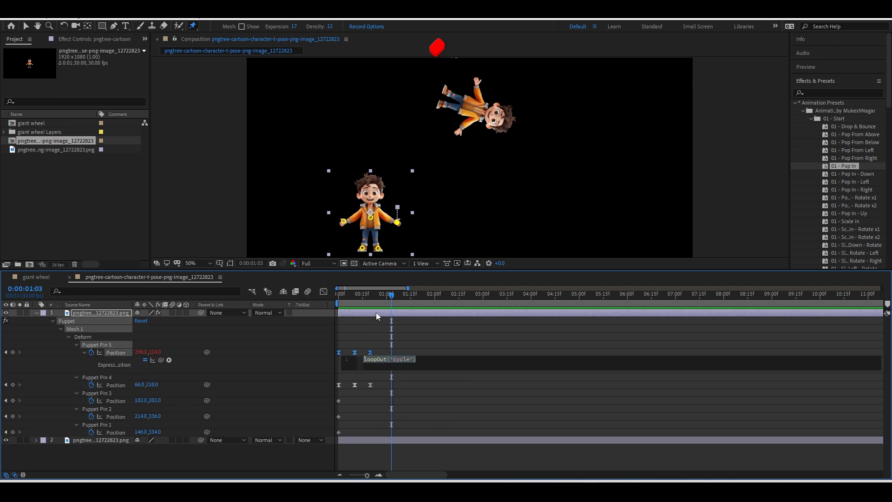
pyautogui.click(375, 311)
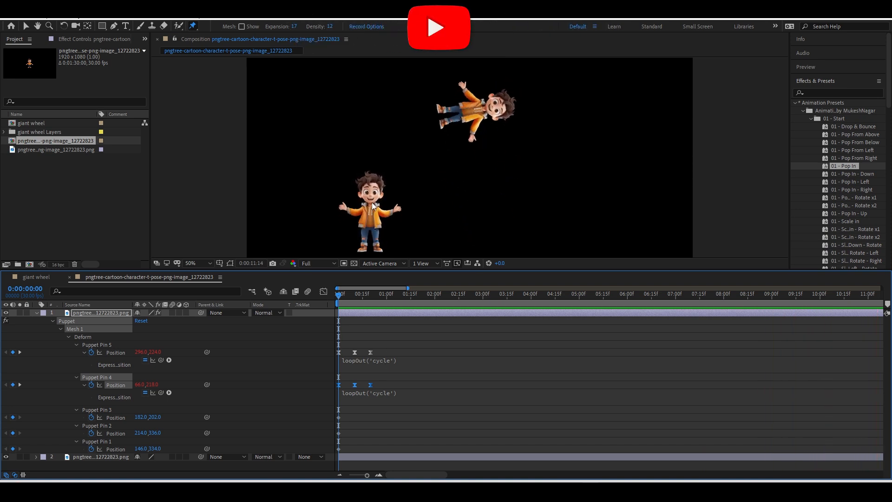
pyautogui.click(37, 312)
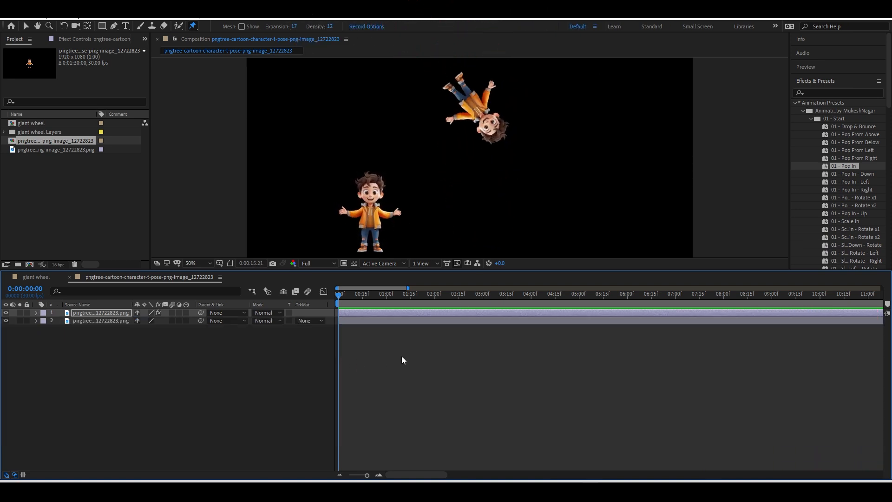
pyautogui.press('space')
# Import the globe PNG into the character comp as Layer 3 and reveal its Position (1492.0, 514.0).
pyautogui.click(263, 418)
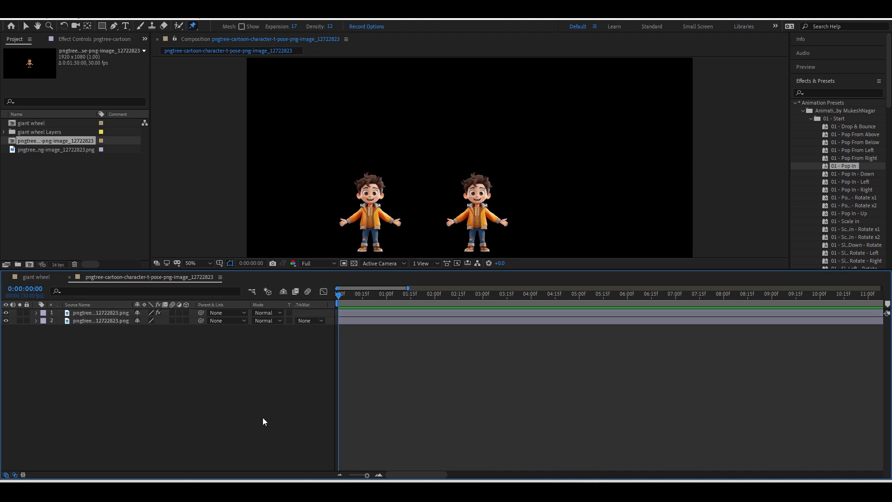
pyautogui.doubleClick(106, 238)
pyautogui.moveTo(56, 158); pyautogui.dragTo(30, 267)
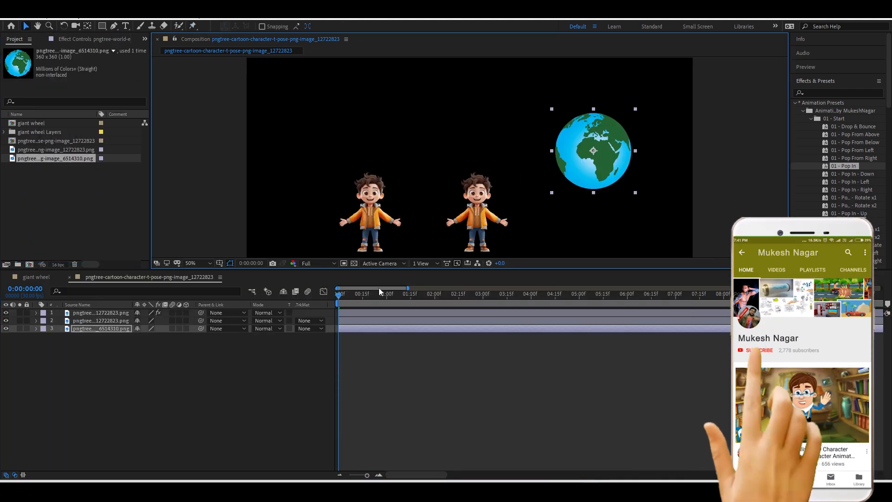
pyautogui.moveTo(365, 295); pyautogui.dragTo(320, 305)
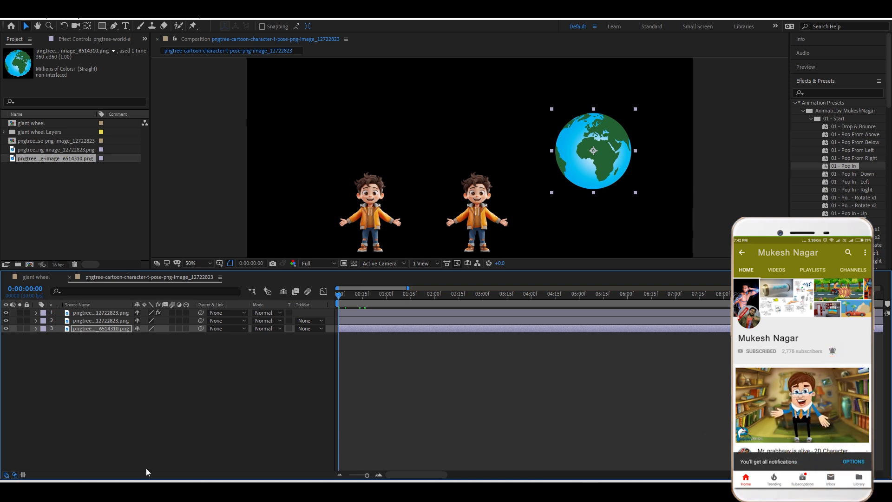
pyautogui.press('p')
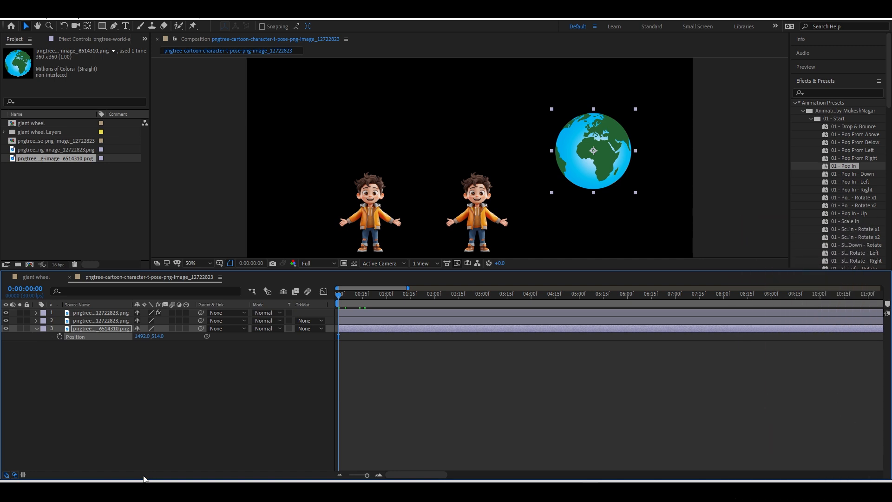
# Add a wiggle(3,5) expression to the globe's Position and preview it.
pyautogui.keyDown('alt'); pyautogui.click(61, 337); pyautogui.keyUp('alt')
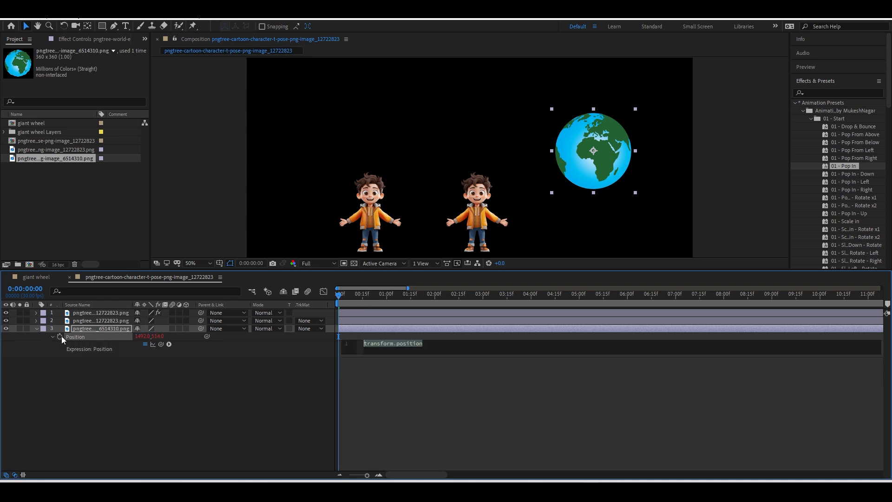
pyautogui.write('wi')
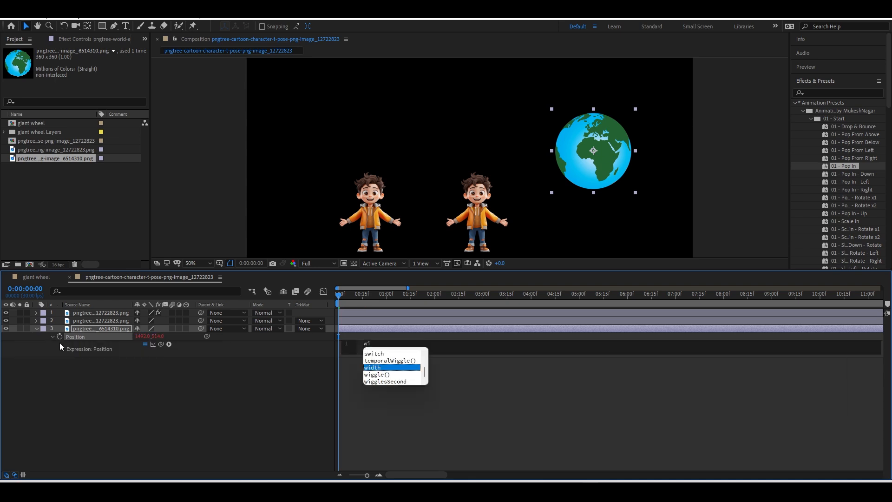
pyautogui.write('gg')
pyautogui.click(377, 361)
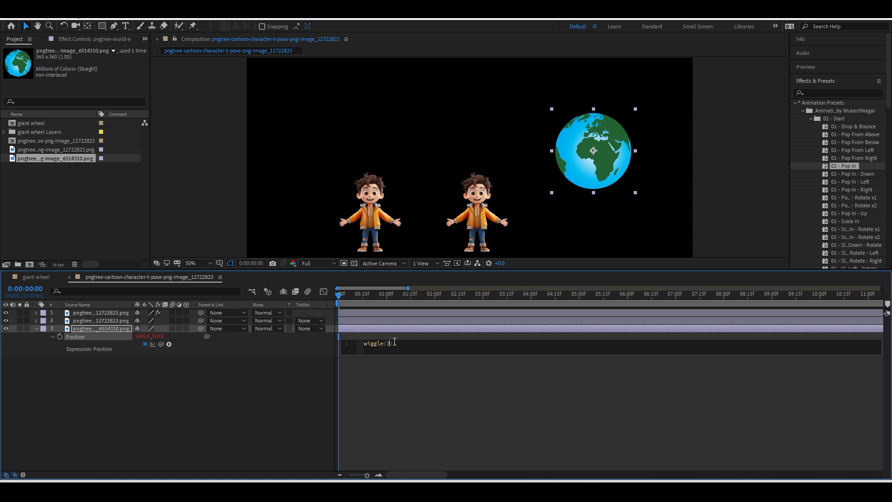
pyautogui.write('3,5')
pyautogui.click(416, 395)
pyautogui.press('space')
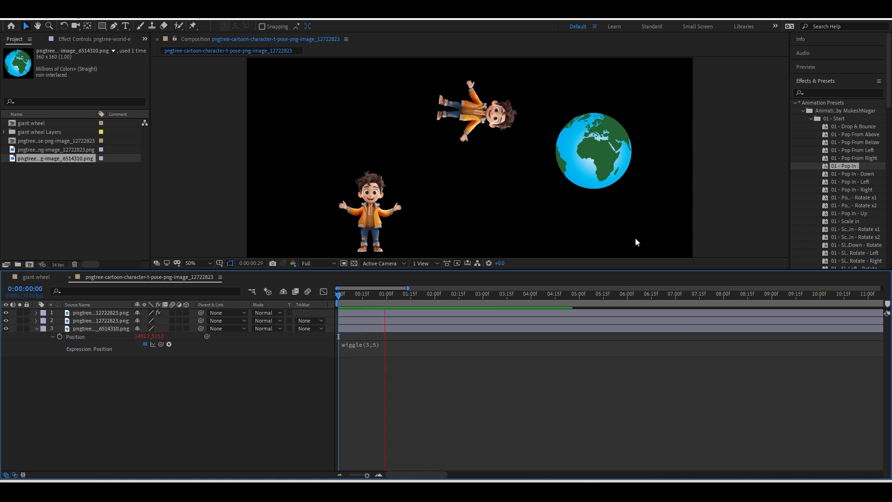
pyautogui.press('space')
# Raise the wiggle frequency to 30, making the expression wiggle(30,5).
pyautogui.click(388, 345)
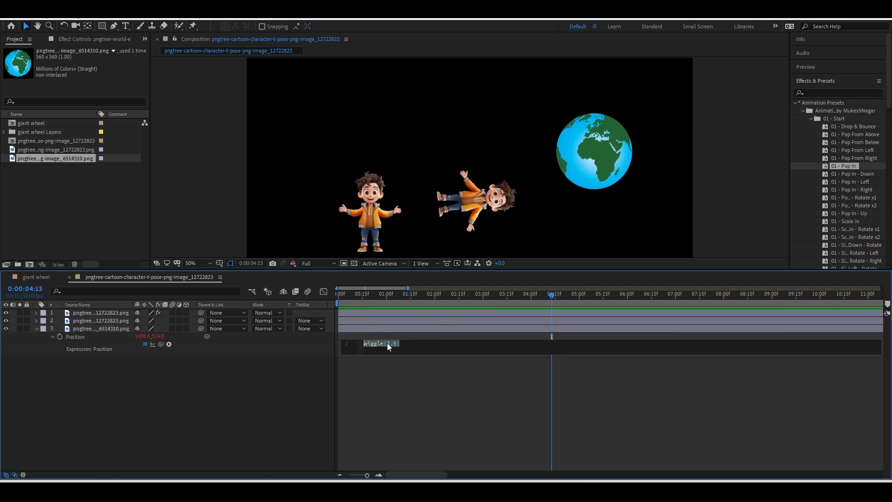
pyautogui.click(389, 344)
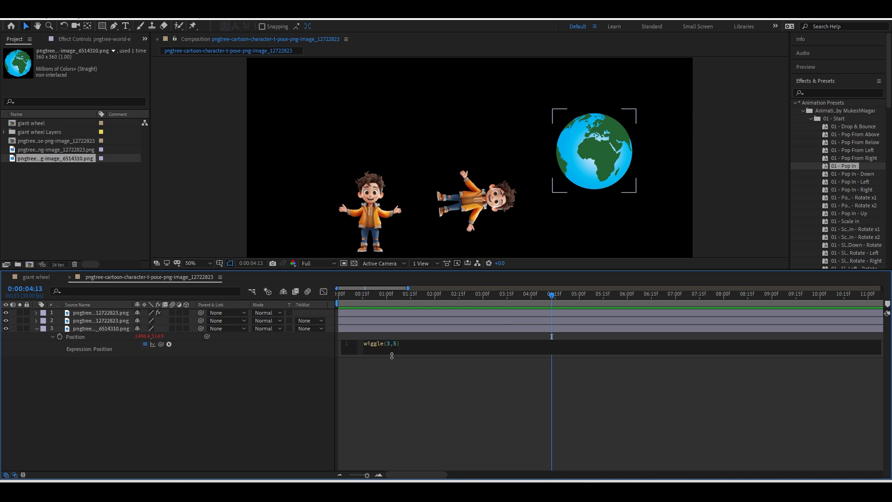
pyautogui.write('0')
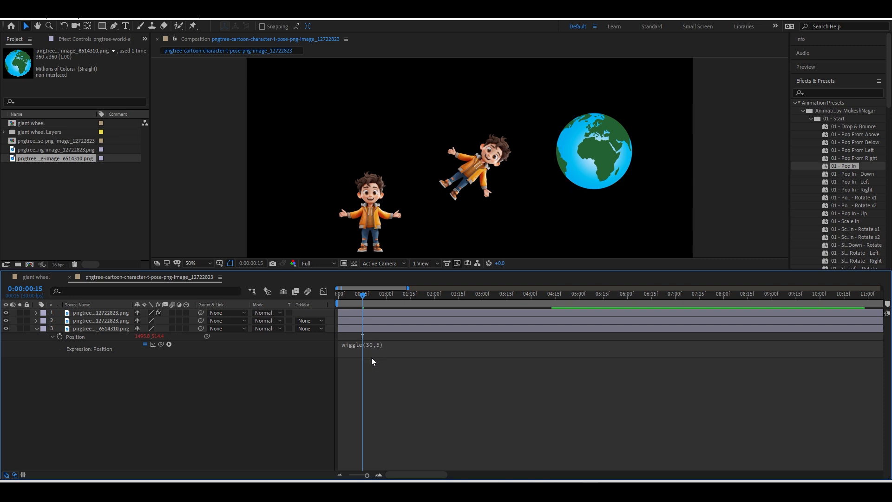
# Preview the wiggle, then change the Position expression to wiggle(30,50) and preview it.
pyautogui.click(334, 293)
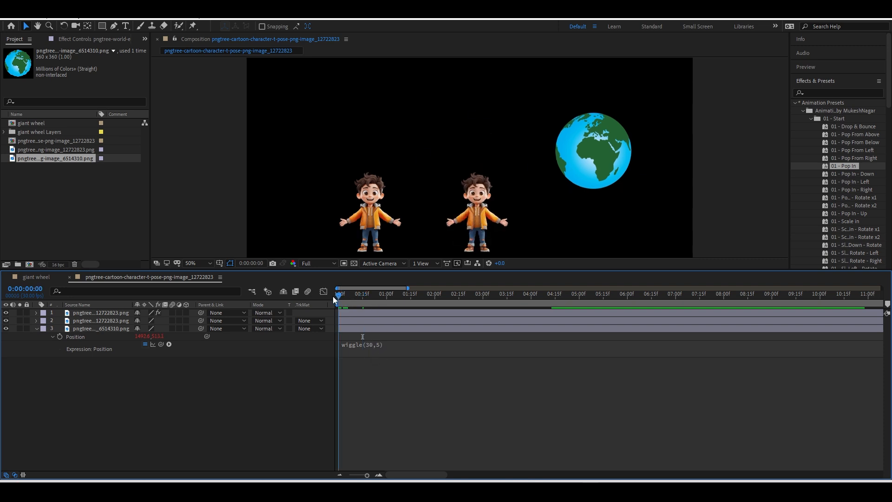
pyautogui.press('space')
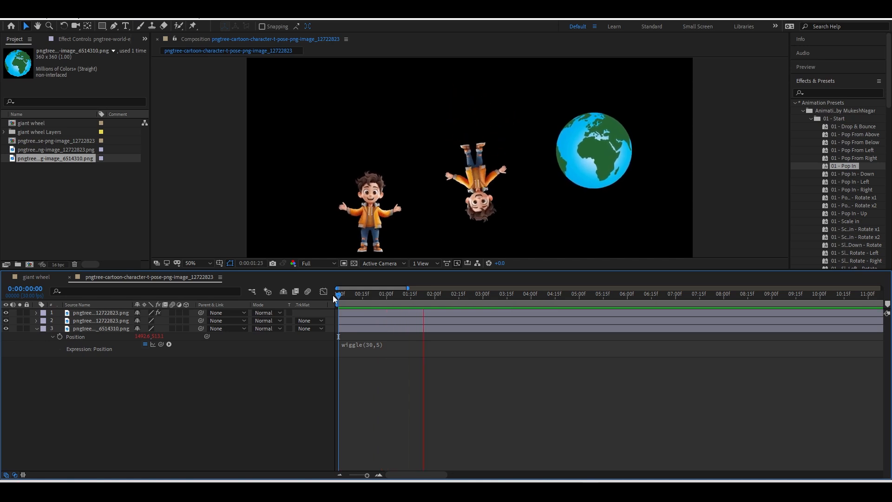
pyautogui.press('space')
pyautogui.click(381, 341)
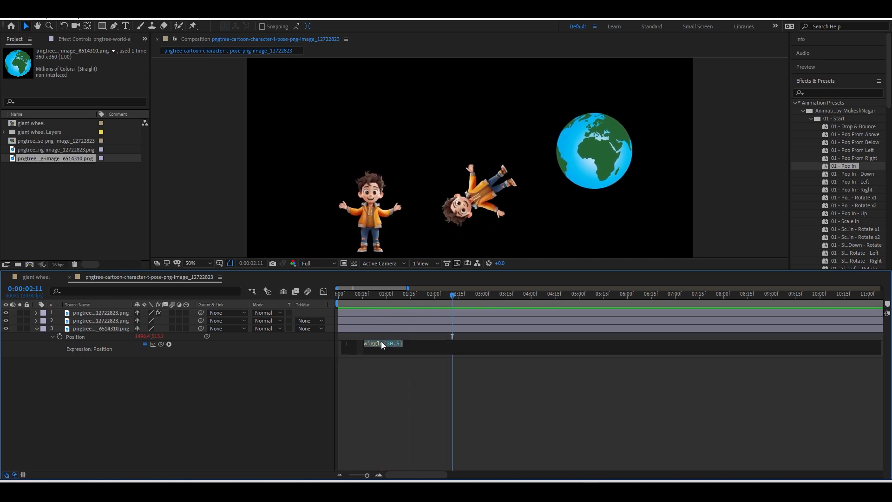
pyautogui.click(401, 341)
pyautogui.write('0')
pyautogui.click(390, 295)
pyautogui.press('space')
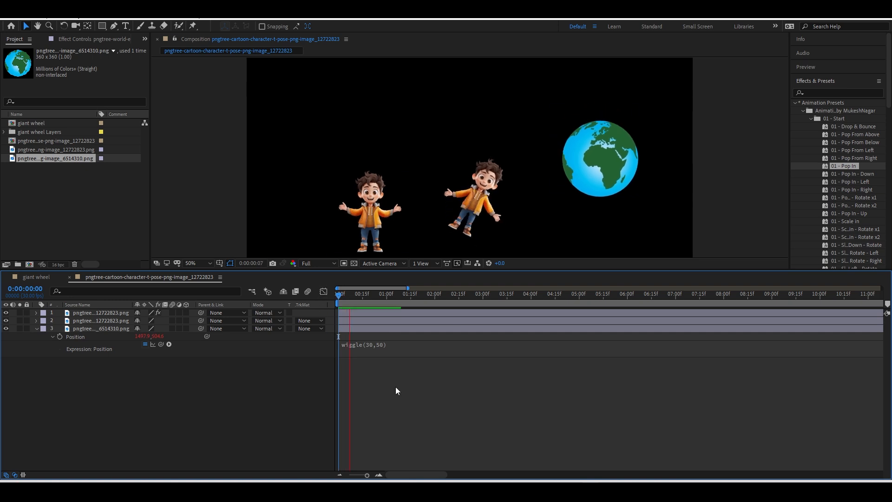
# Lower the frequency to wiggle(3,50) and preview the slow, wide drift from the start.
pyautogui.click(378, 353)
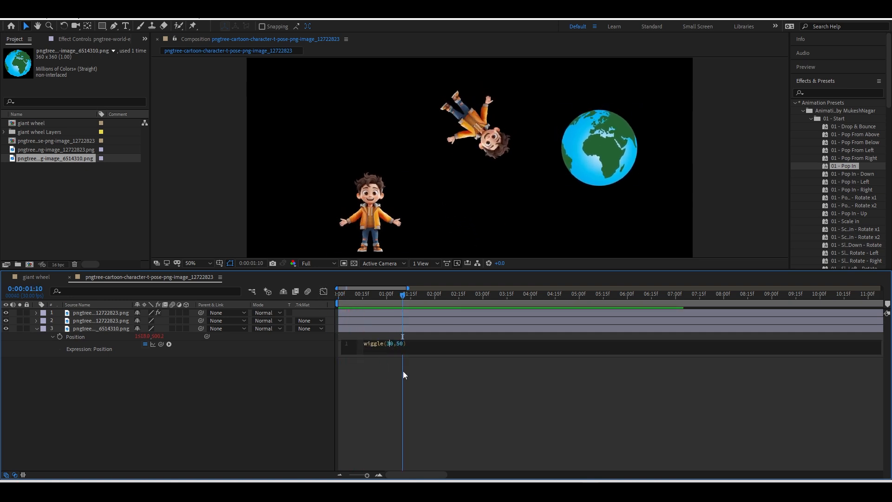
pyautogui.press('BackSpace')
pyautogui.click(403, 408)
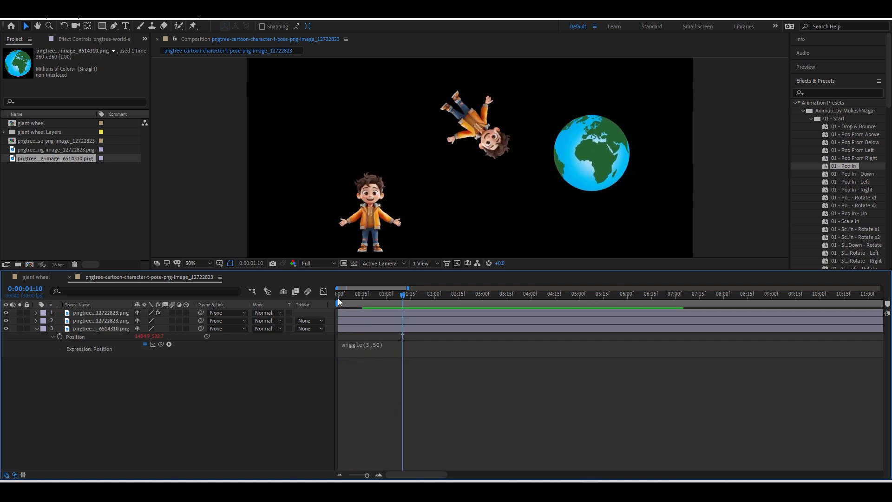
pyautogui.moveTo(338, 298); pyautogui.dragTo(322, 300)
pyautogui.press('space')
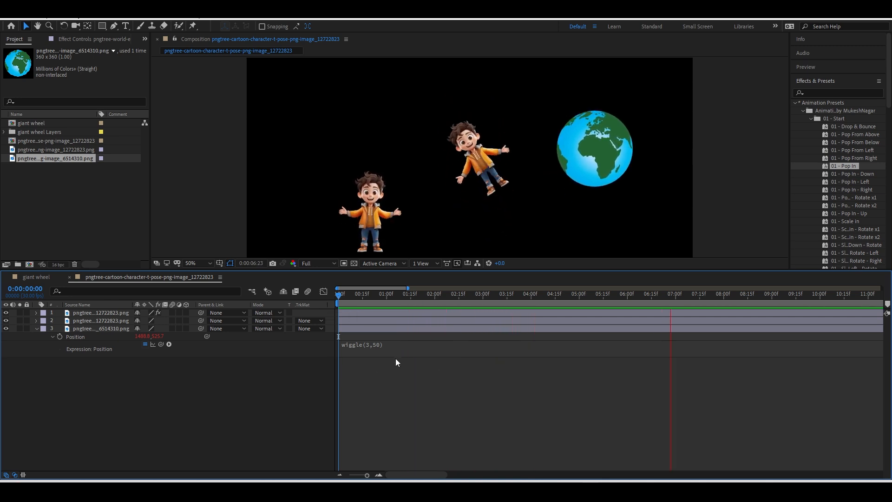
pyautogui.click(343, 297)
pyautogui.moveTo(345, 297); pyautogui.dragTo(346, 298)
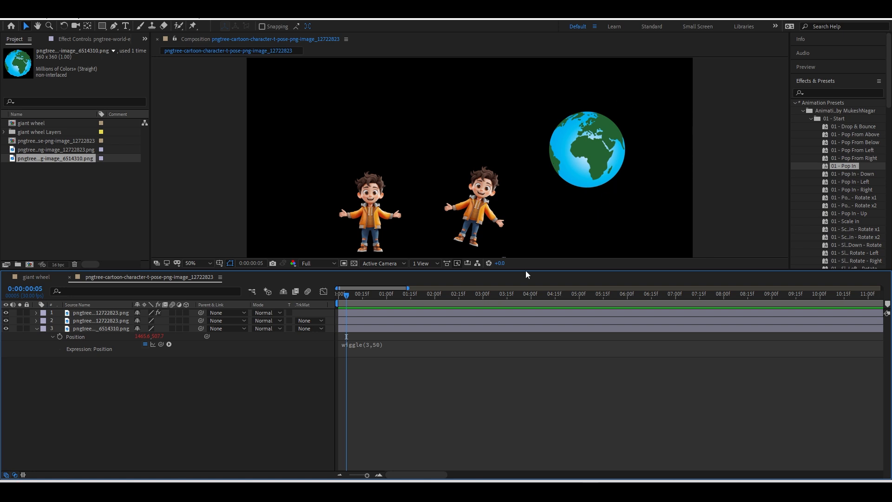
# Add a second globe layer from the Project panel at the composition centre.
pyautogui.click(425, 330)
pyautogui.click(35, 168)
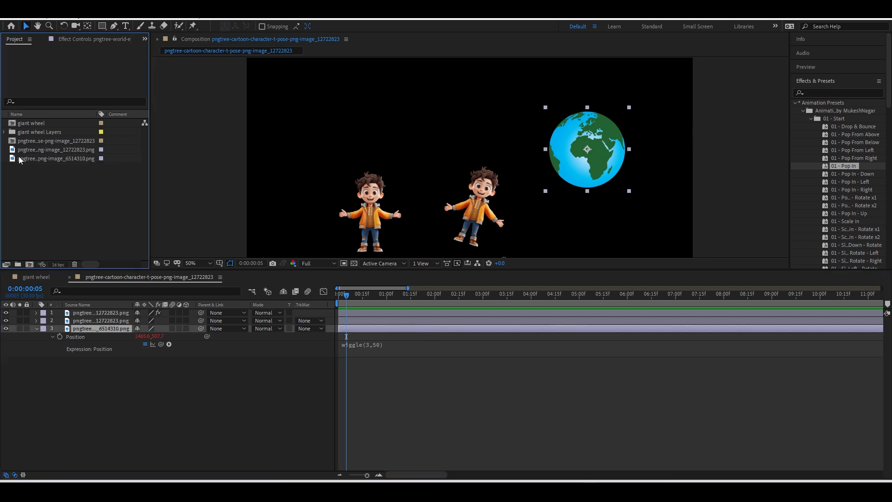
pyautogui.moveTo(20, 160); pyautogui.dragTo(106, 308)
# Give the new globe's Position the same wiggle(3,50) expression and preview the animation.
pyautogui.click(76, 344)
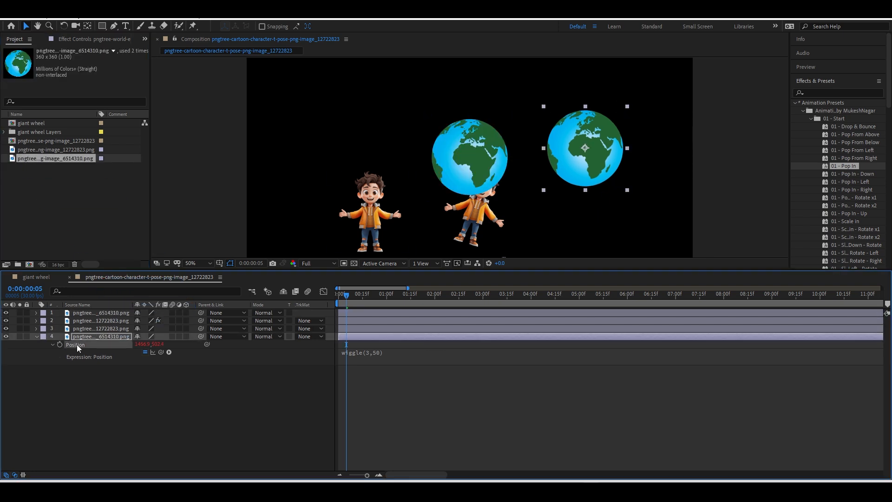
pyautogui.click(355, 354)
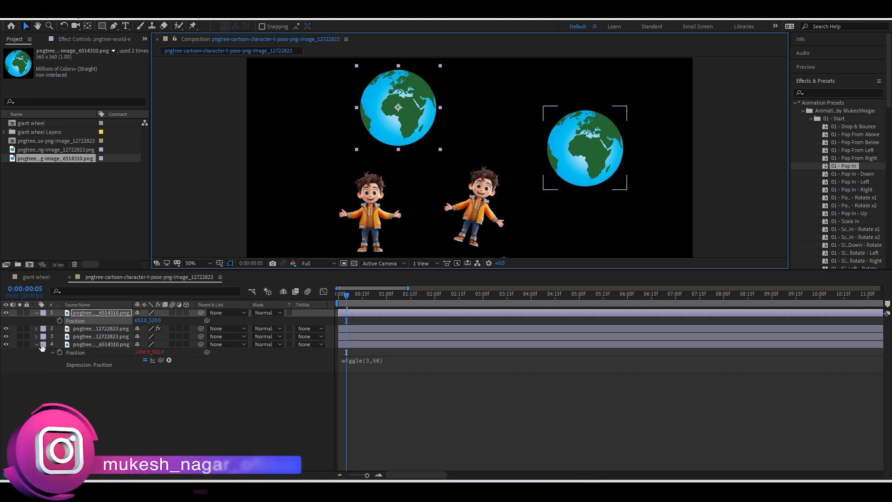
pyautogui.keyDown('alt'); pyautogui.click(60, 321); pyautogui.keyUp('alt')
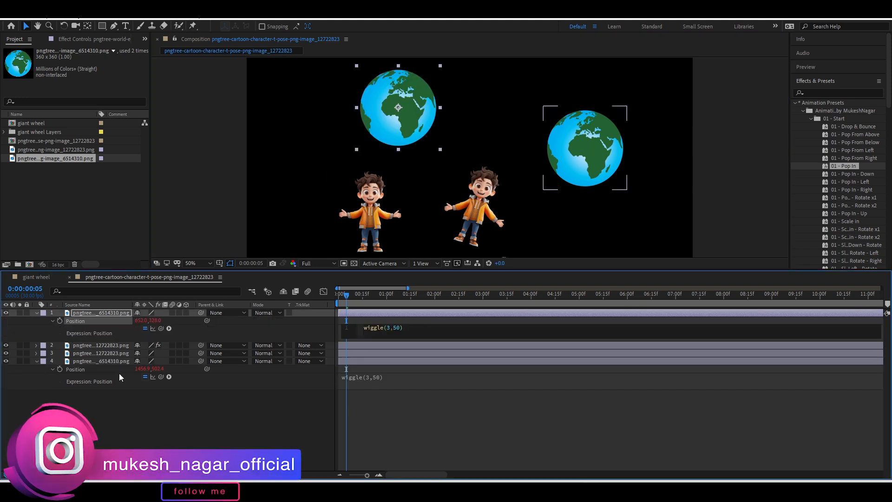
pyautogui.write('wiggle(3,50)')
pyautogui.click(379, 421)
pyautogui.press('space')
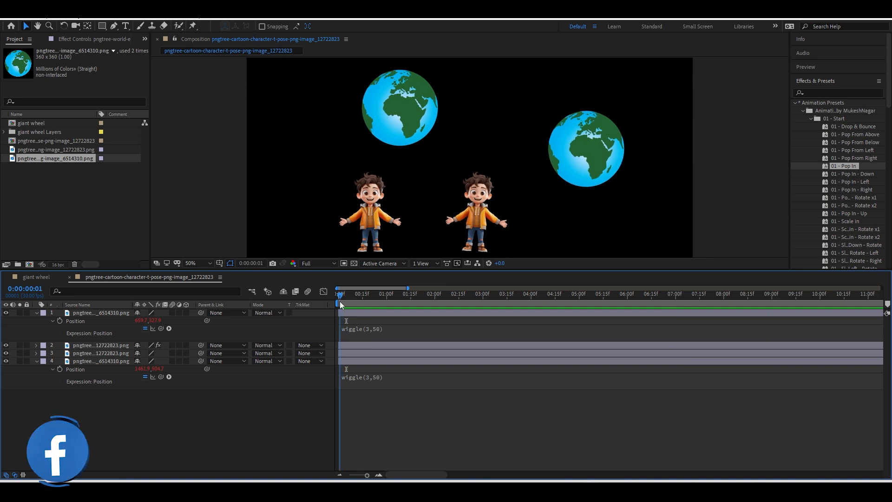
pyautogui.click(339, 300)
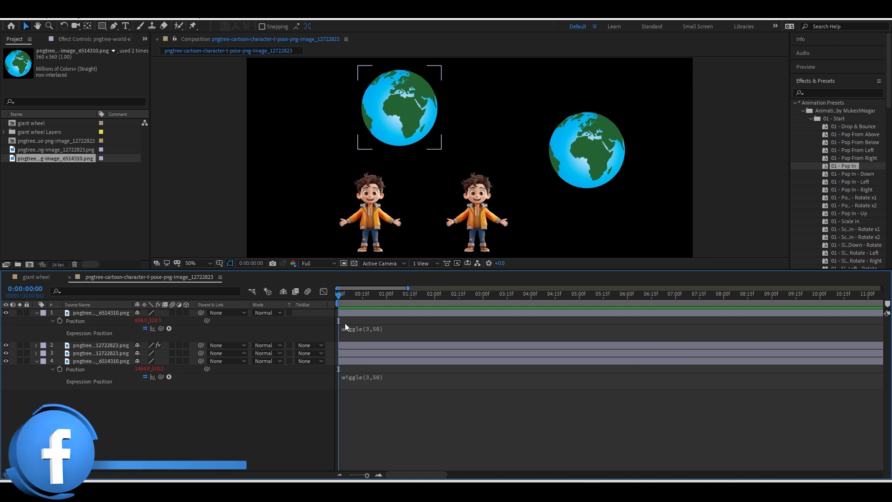
pyautogui.press('space')
pyautogui.click(376, 200)
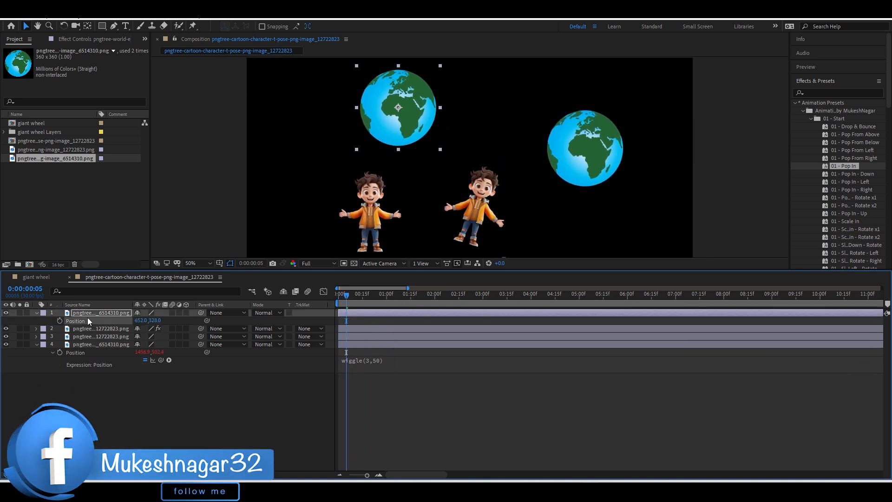
# Move the plain globe layer to the bottom of the stack, then preview and scrub the opening frames.
pyautogui.moveTo(88, 314); pyautogui.dragTo(107, 385)
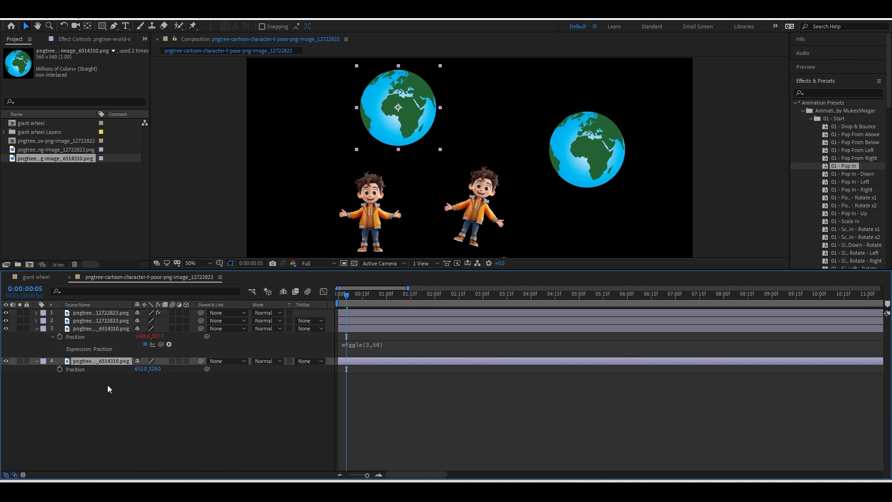
pyautogui.click(338, 304)
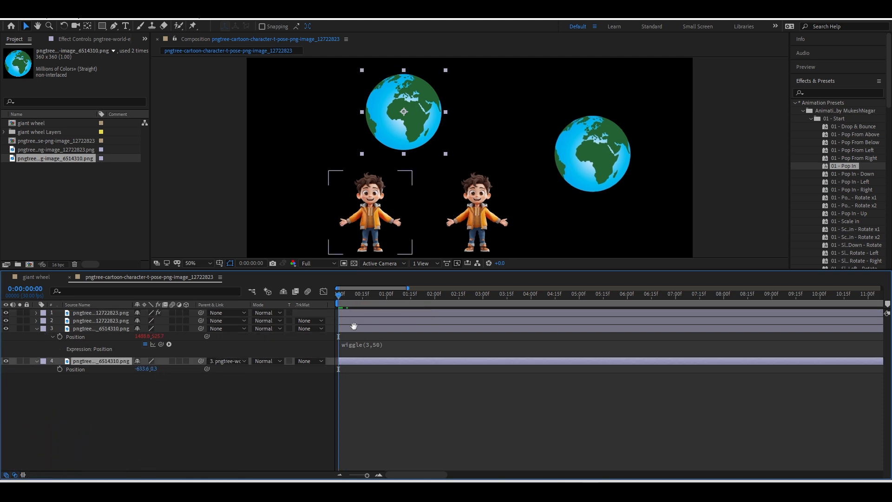
pyautogui.press('space')
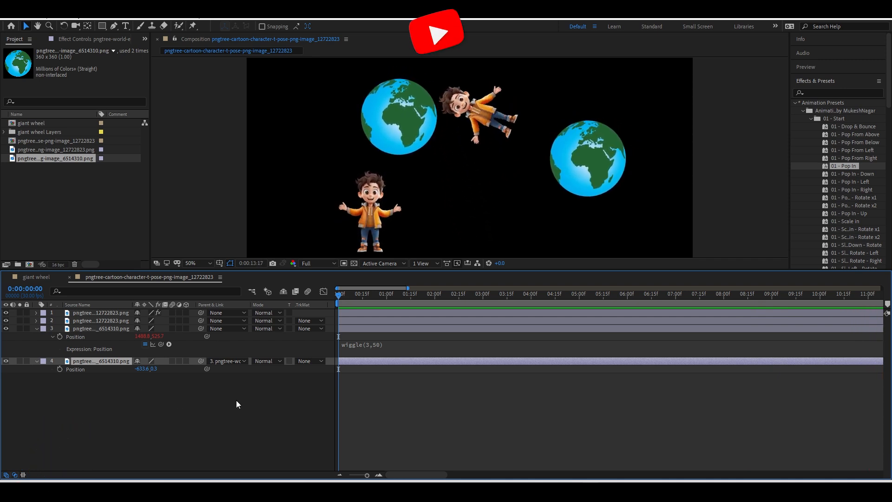
pyautogui.press('space')
pyautogui.press('space')
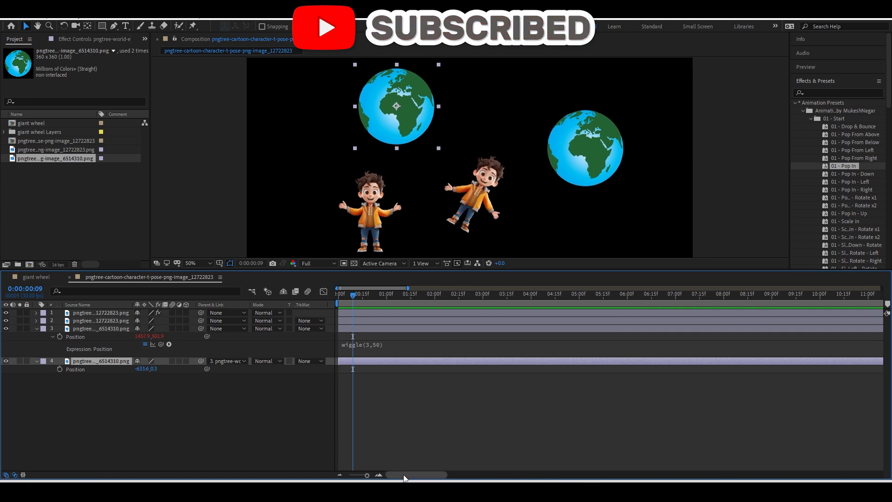
pyautogui.press('space')
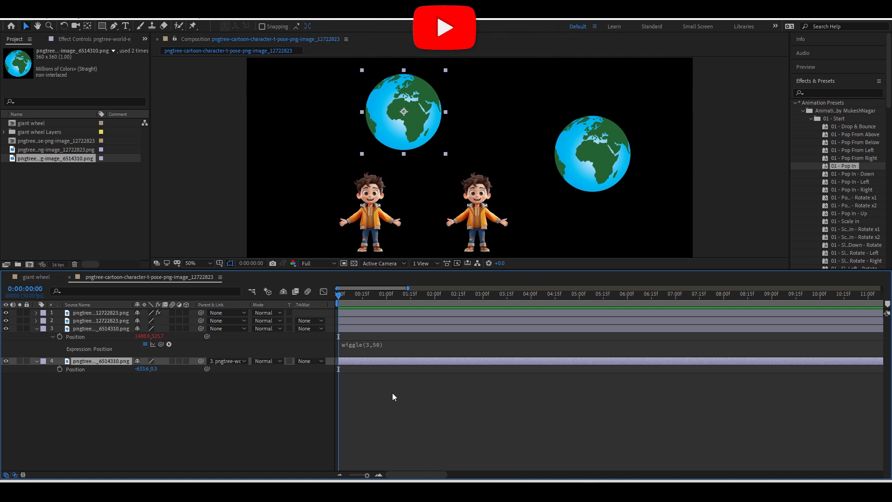
pyautogui.moveTo(345, 294); pyautogui.dragTo(340, 325)
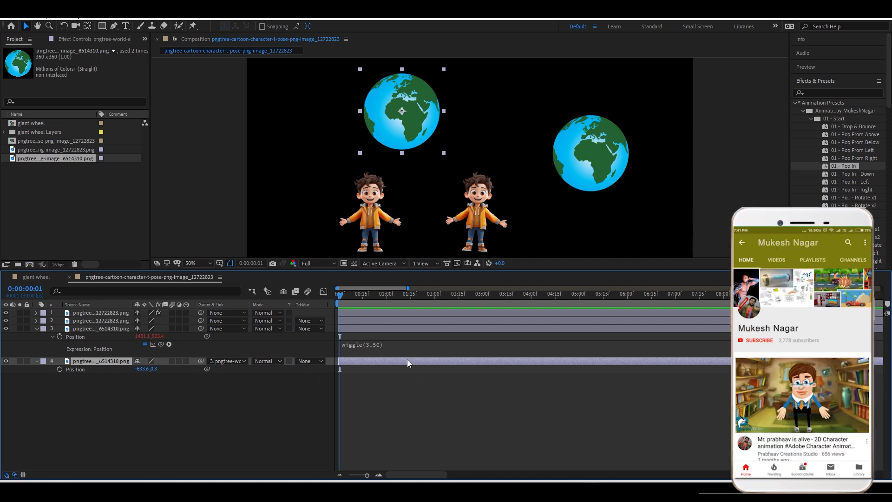
pyautogui.click(254, 416)
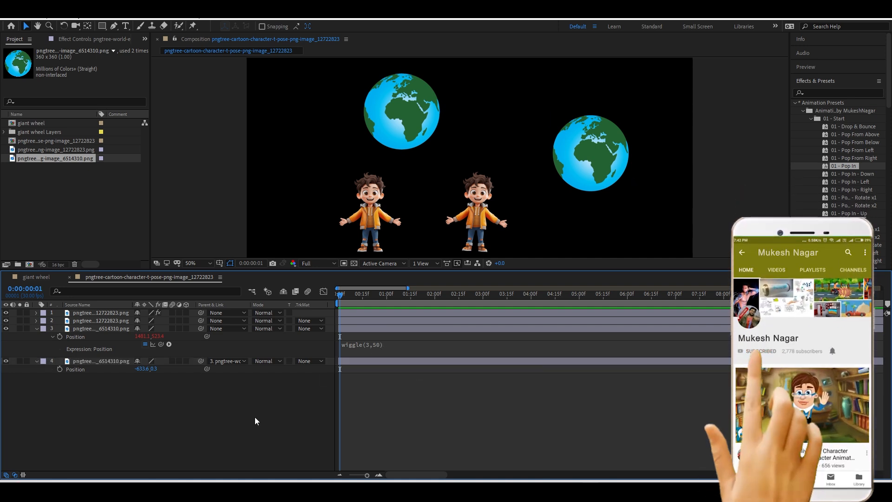
# In the giant wheel comp, expand Layer 3's Scale bounce expression (freq = 2, decay = 6).
pyautogui.click(38, 277)
pyautogui.click(87, 312)
pyautogui.press('u')
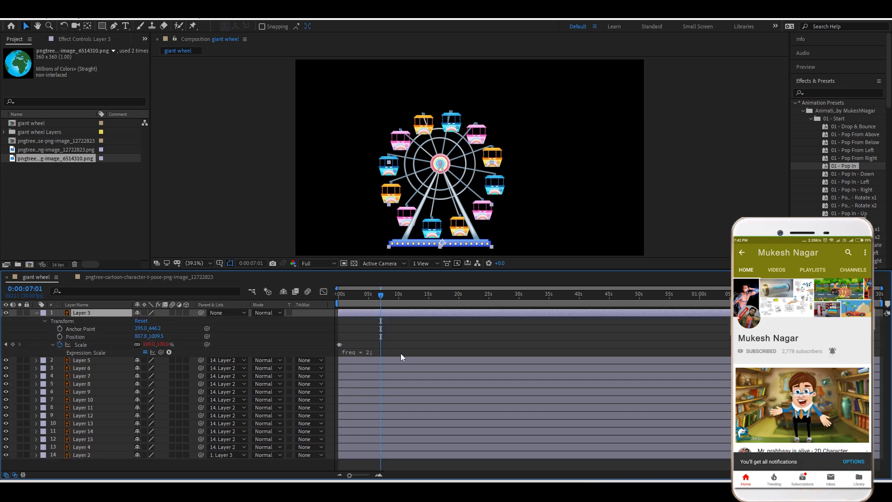
pyautogui.click(400, 353)
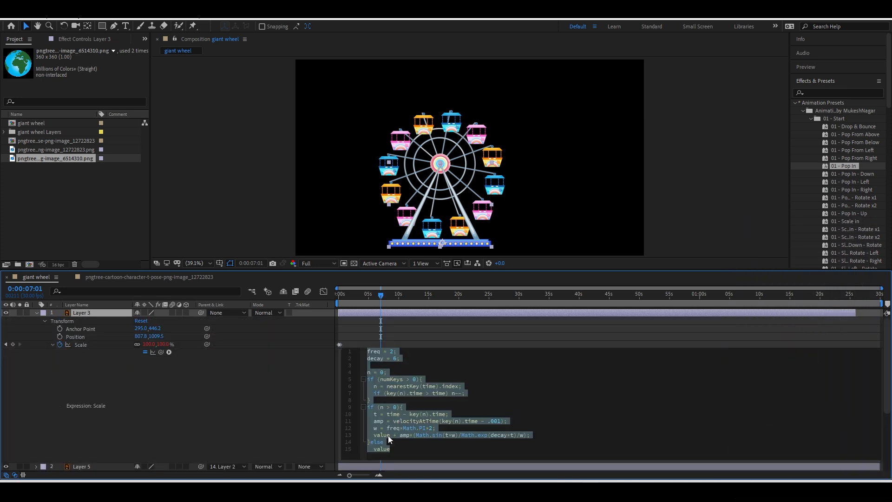
pyautogui.click(408, 448)
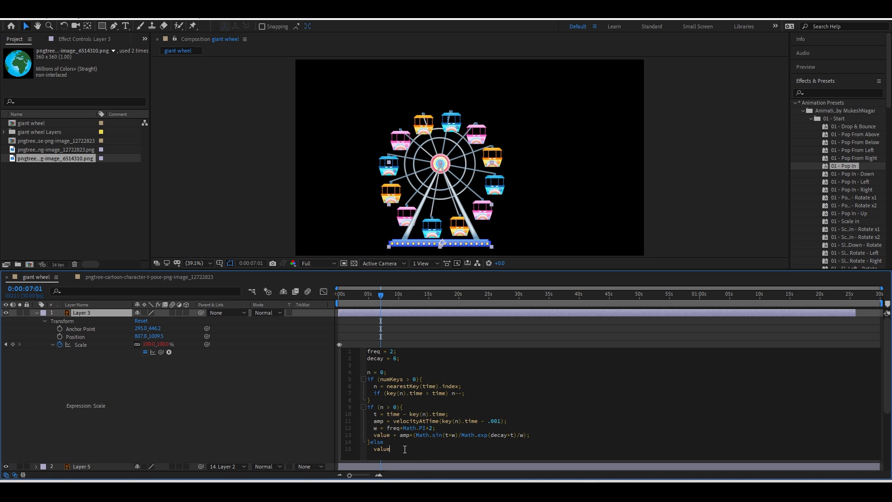
pyautogui.moveTo(404, 449); pyautogui.dragTo(394, 411)
pyautogui.hotkey('alt', 'Tab')
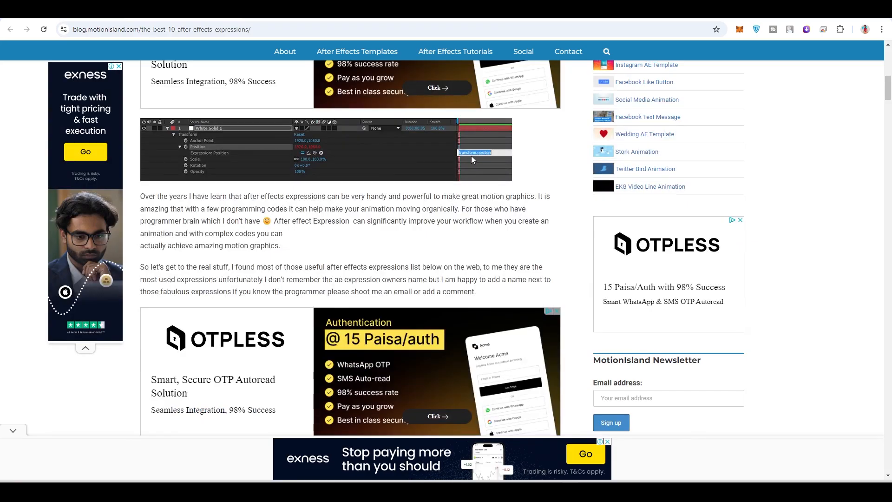
# Scroll through the Motion Island blog post to the Motion Trail Expression section.
pyautogui.scroll(-13, 471, 159)
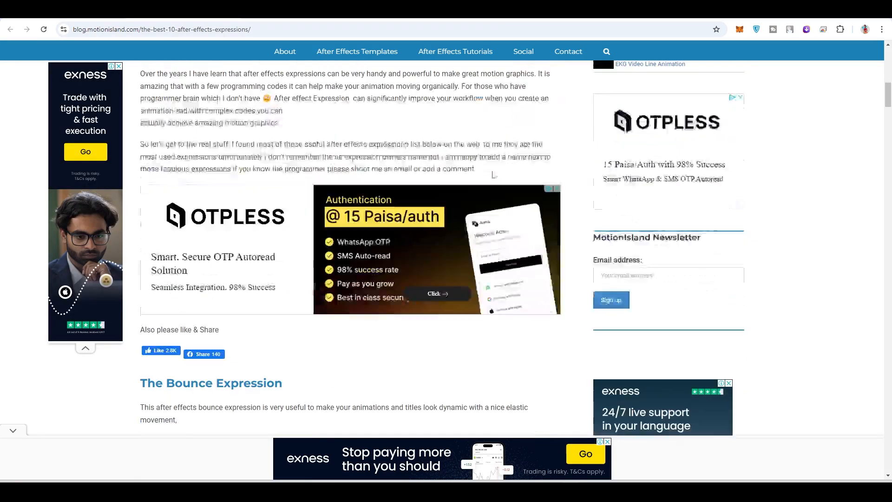
pyautogui.scroll(4, 182, 135)
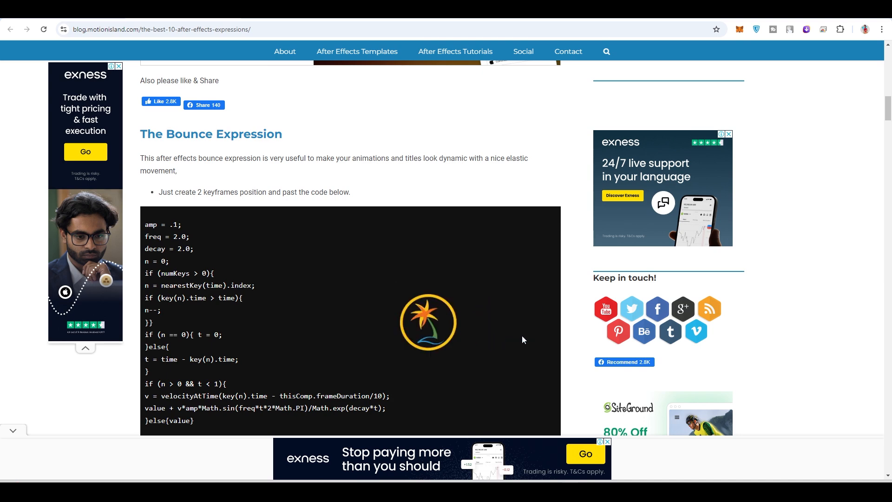
pyautogui.scroll(-2, 188, 381)
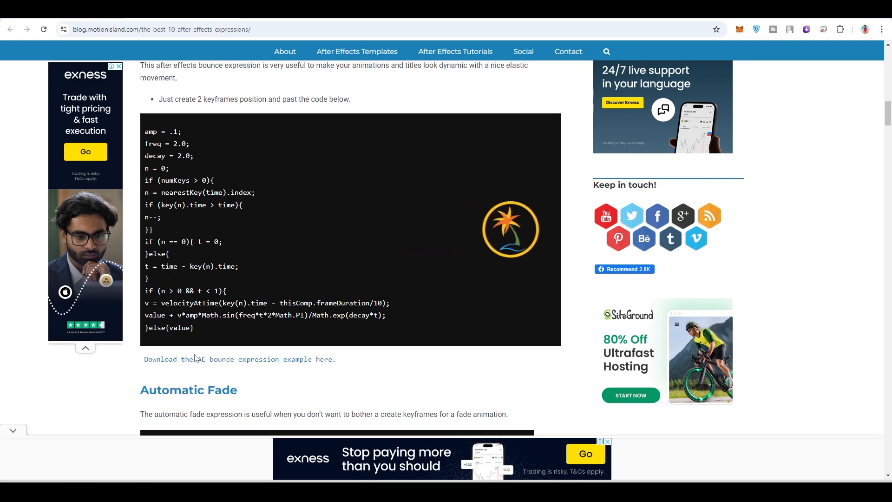
pyautogui.scroll(-5, 223, 382)
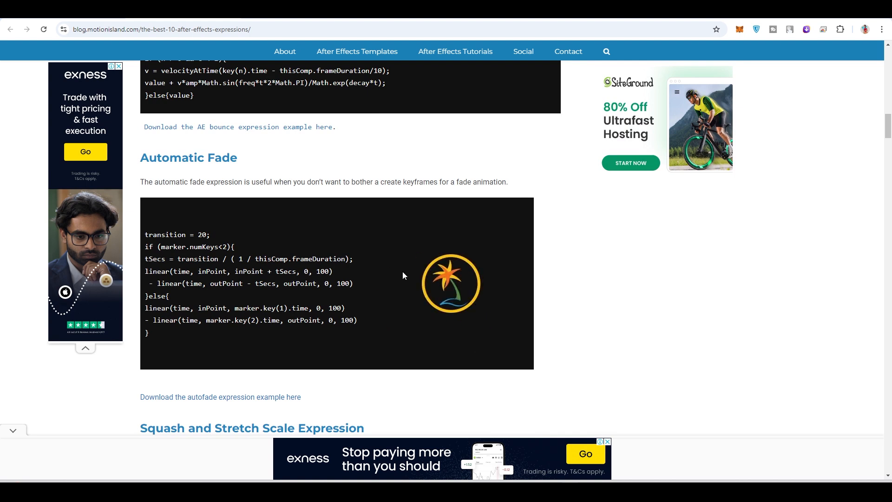
pyautogui.scroll(-6, 410, 337)
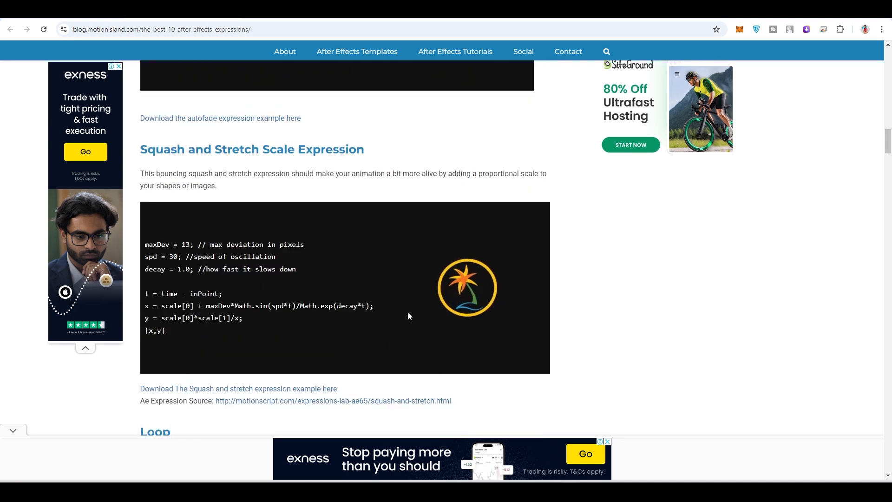
pyautogui.scroll(-6, 408, 303)
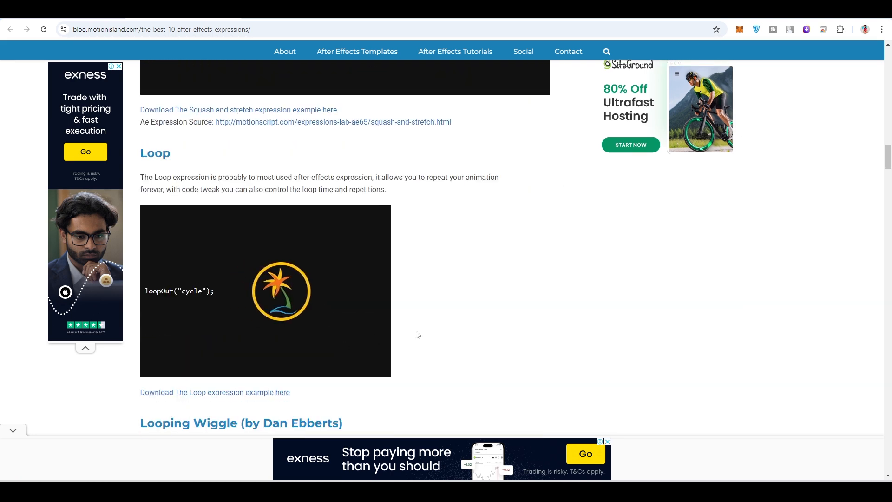
pyautogui.scroll(-3, 190, 300)
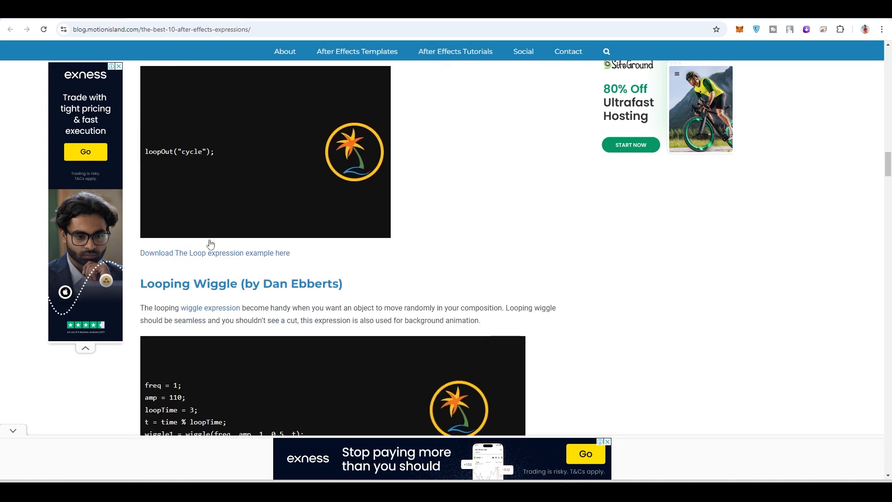
pyautogui.scroll(-3, 271, 209)
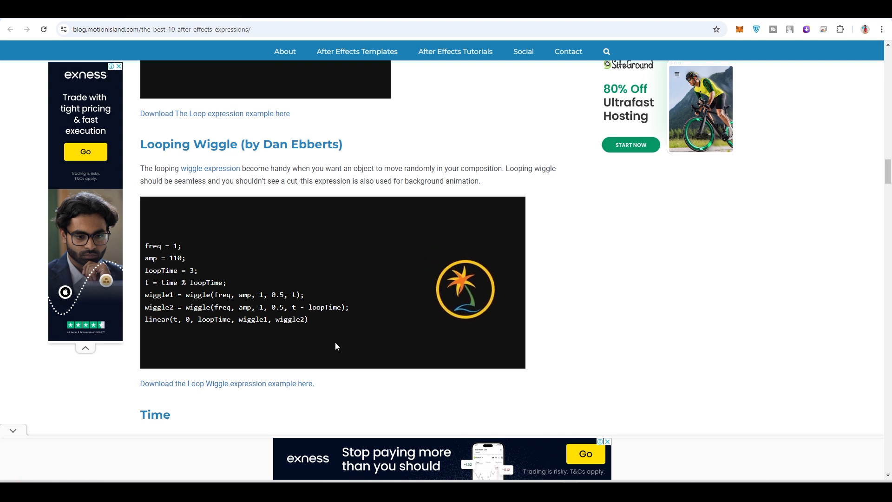
pyautogui.scroll(-5, 335, 343)
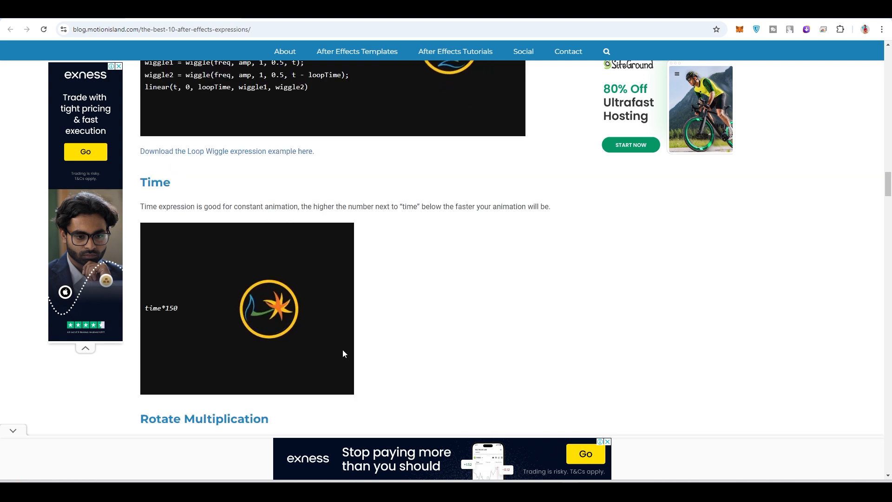
pyautogui.scroll(-7, 342, 346)
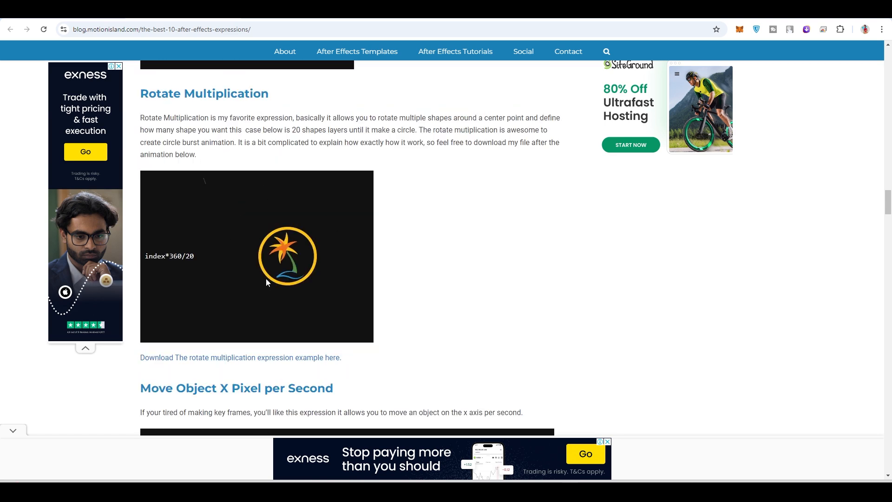
pyautogui.scroll(-1, 266, 278)
pyautogui.scroll(-4, 271, 231)
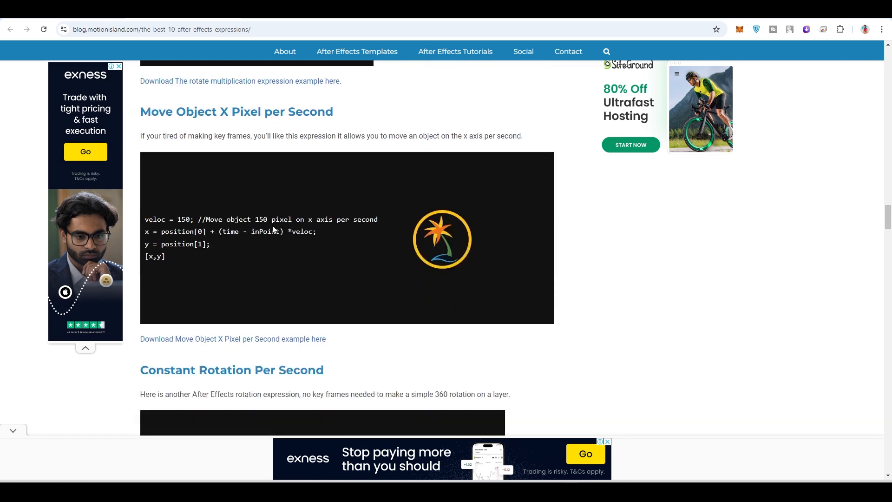
pyautogui.scroll(-5, 375, 281)
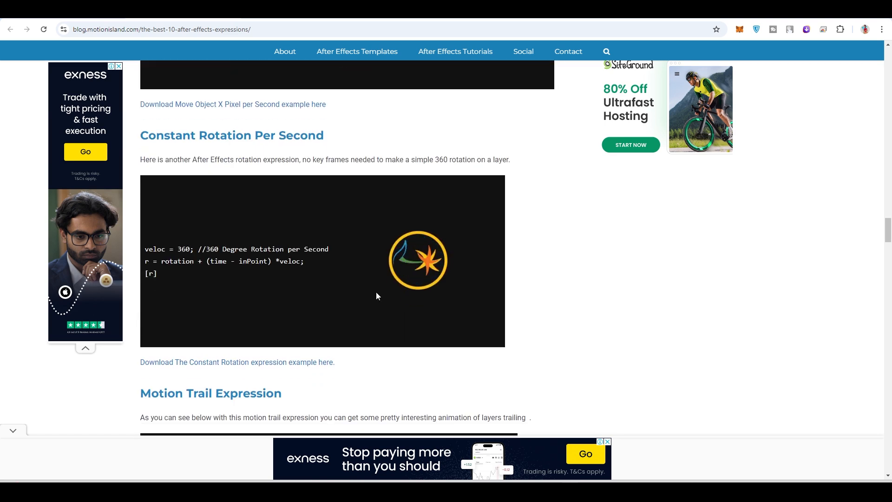
# Select and copy the Motion Trail position code lines.
pyautogui.scroll(10, 401, 287)
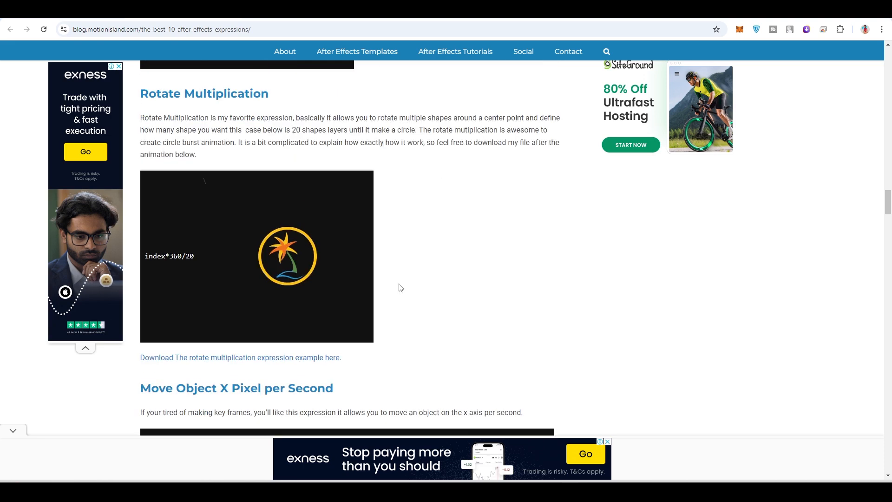
pyautogui.scroll(3, 254, 294)
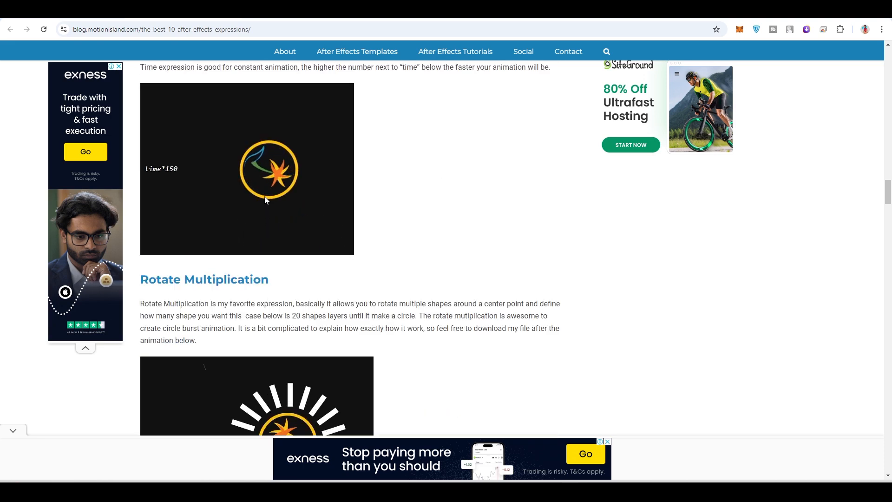
pyautogui.scroll(-12, 297, 230)
pyautogui.scroll(-8, 311, 229)
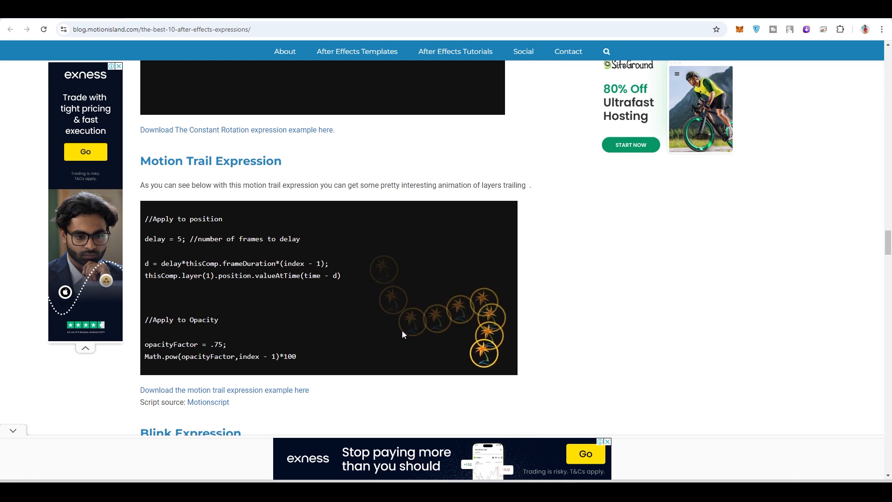
pyautogui.scroll(-1, 402, 331)
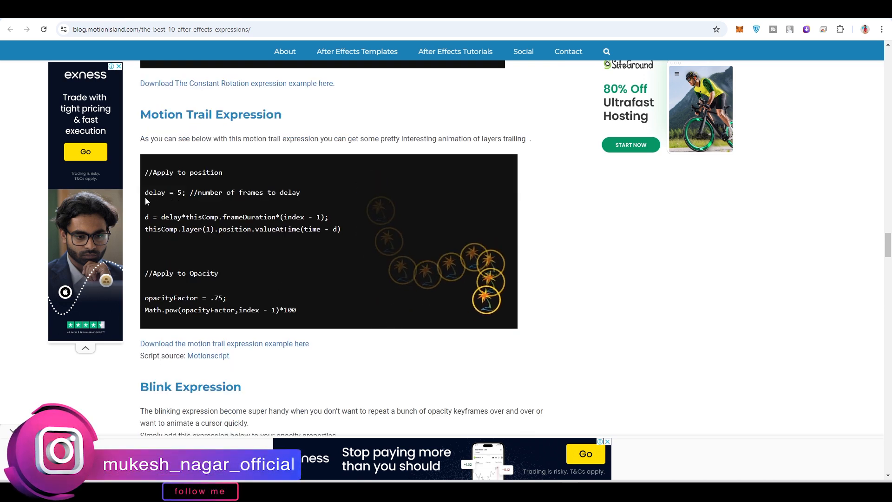
pyautogui.moveTo(145, 194); pyautogui.dragTo(339, 235)
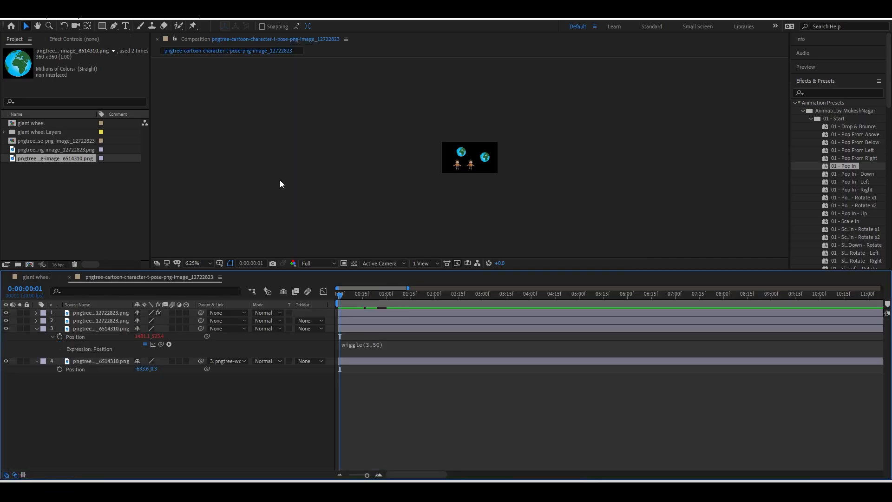
pyautogui.press('.')
pyautogui.press('.')
pyautogui.press('.')
pyautogui.press('.')
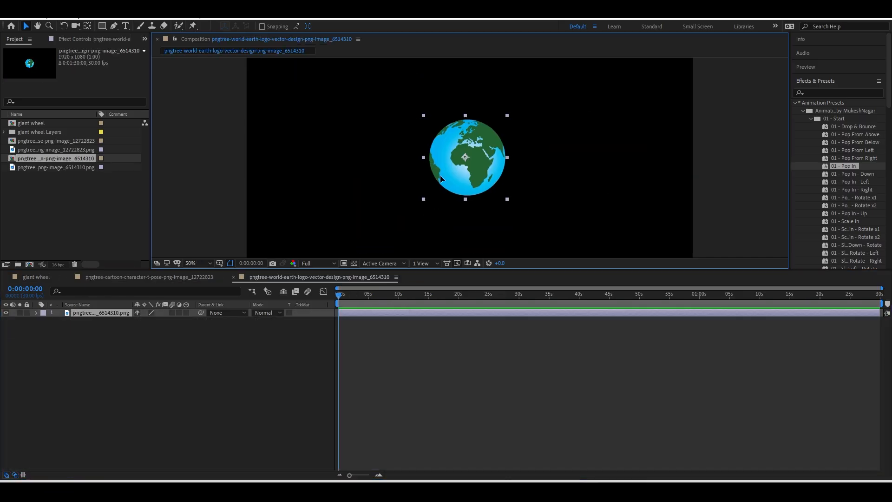
# Move the globe to the upper left and paste the motion-trail code into its Position expression.
pyautogui.moveTo(440, 175); pyautogui.dragTo(317, 144)
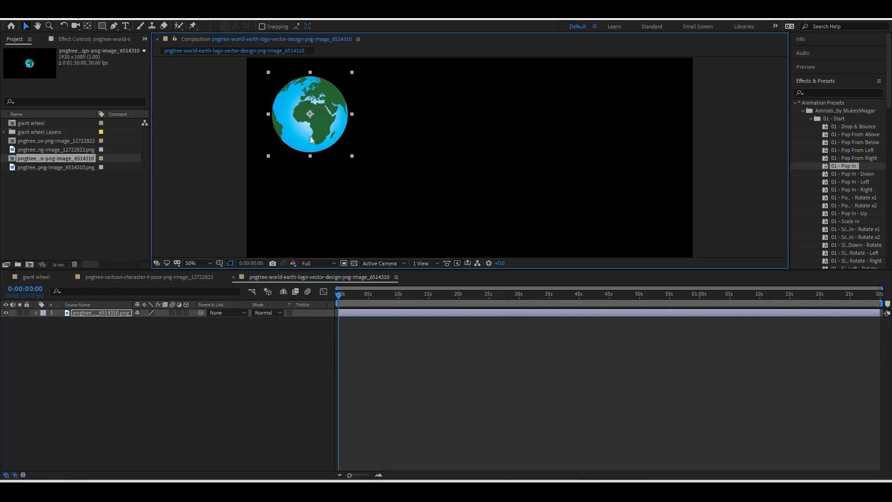
pyautogui.hotkey('alt', 'shift', 'p')
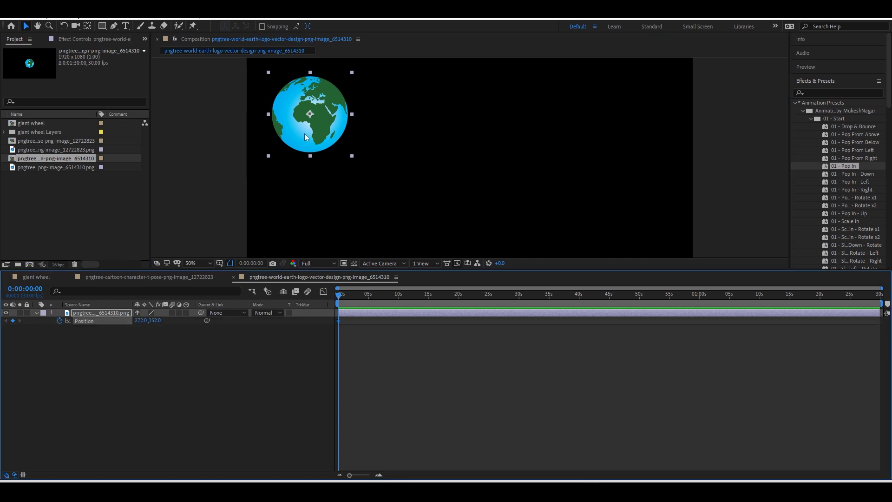
pyautogui.keyDown('alt'); pyautogui.click(59, 321); pyautogui.keyUp('alt')
pyautogui.hotkey('ctrl', 'v')
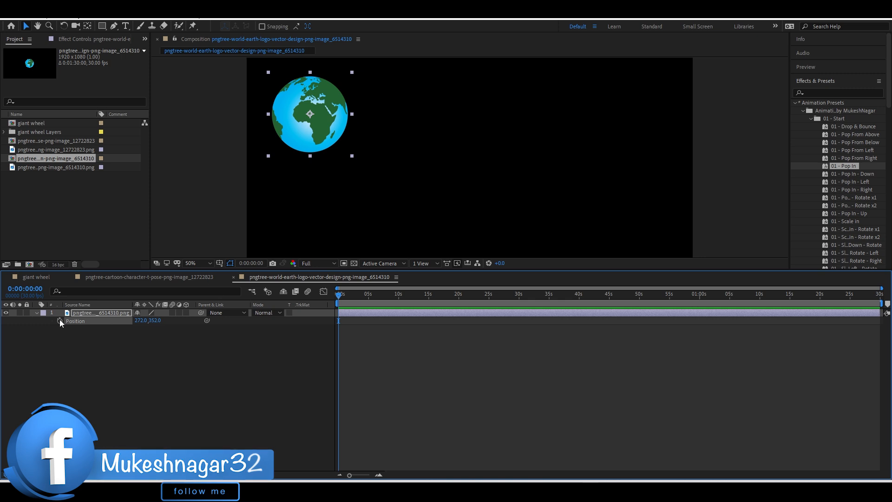
# Keyframe the globe's Position, moving it to the right at a later time.
pyautogui.click(59, 320)
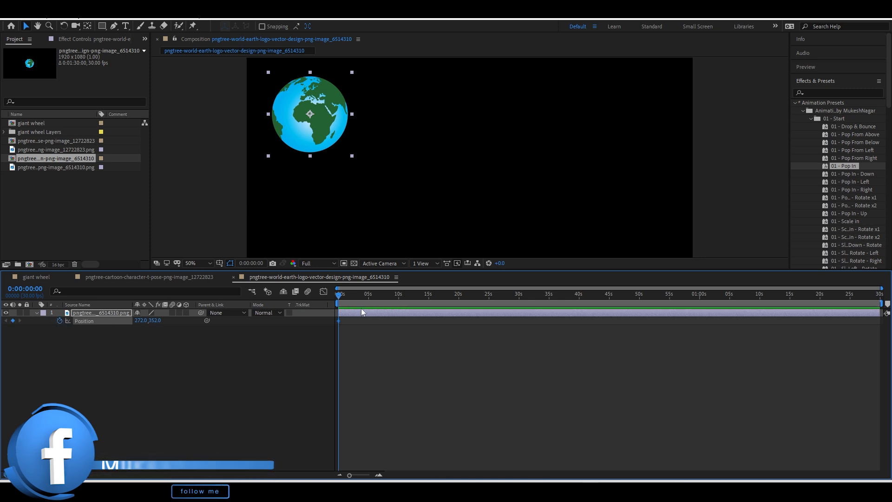
pyautogui.moveTo(339, 293); pyautogui.dragTo(398, 297)
pyautogui.moveTo(299, 131); pyautogui.dragTo(630, 221)
pyautogui.moveTo(398, 294); pyautogui.dragTo(332, 294)
# Copy the blog's opacity code and apply it as the globe's Opacity expression.
pyautogui.keyDown('alt'); pyautogui.click(59, 320); pyautogui.keyUp('alt')
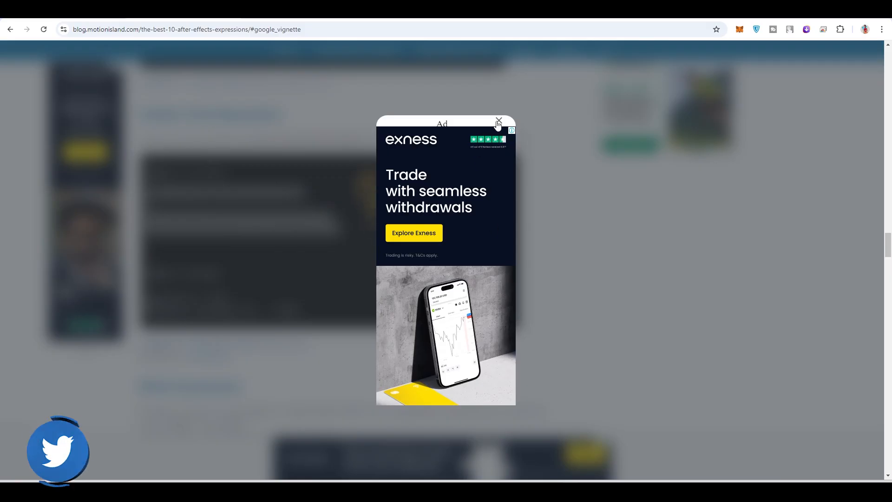
pyautogui.click(498, 122)
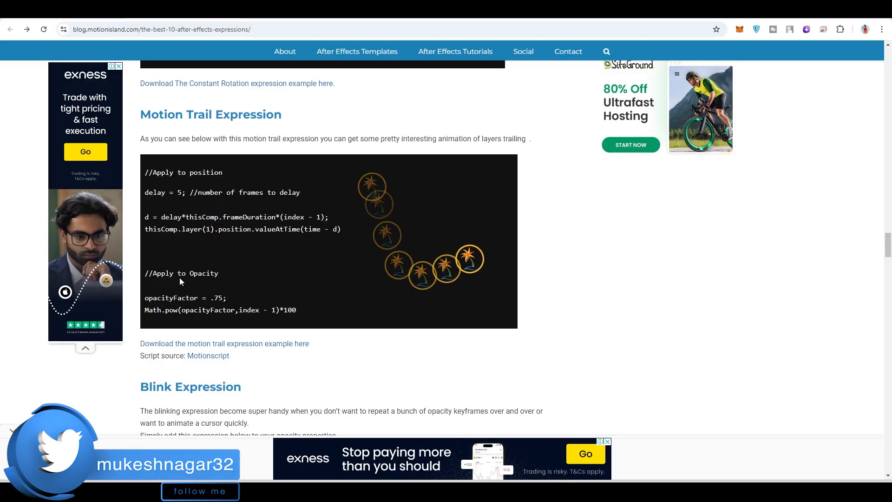
pyautogui.moveTo(227, 291); pyautogui.dragTo(299, 311)
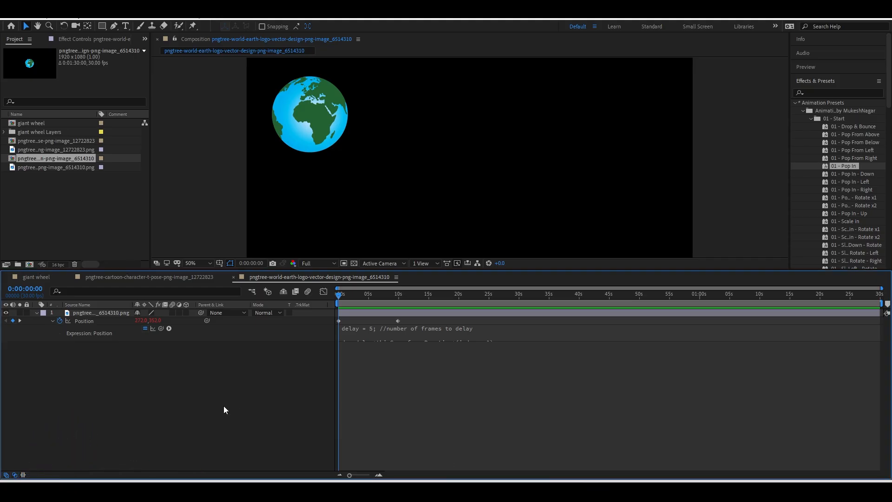
pyautogui.keyDown('alt'); pyautogui.click(59, 321); pyautogui.keyUp('alt')
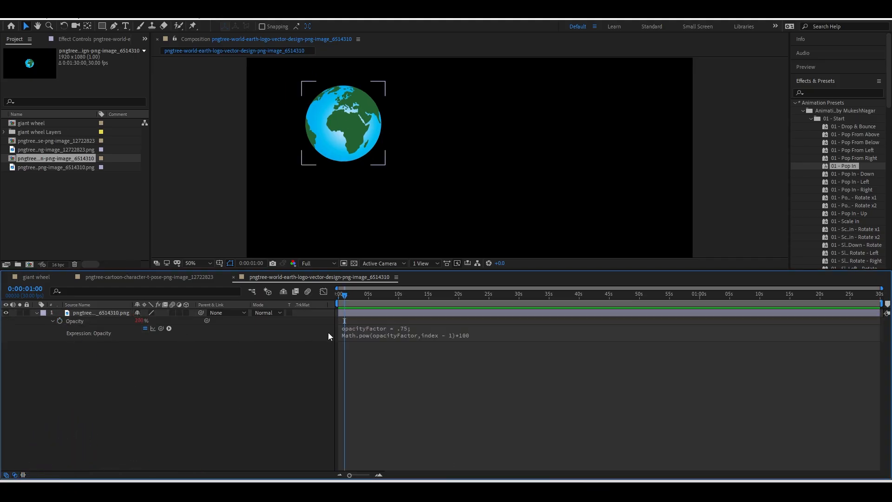
pyautogui.press('p')
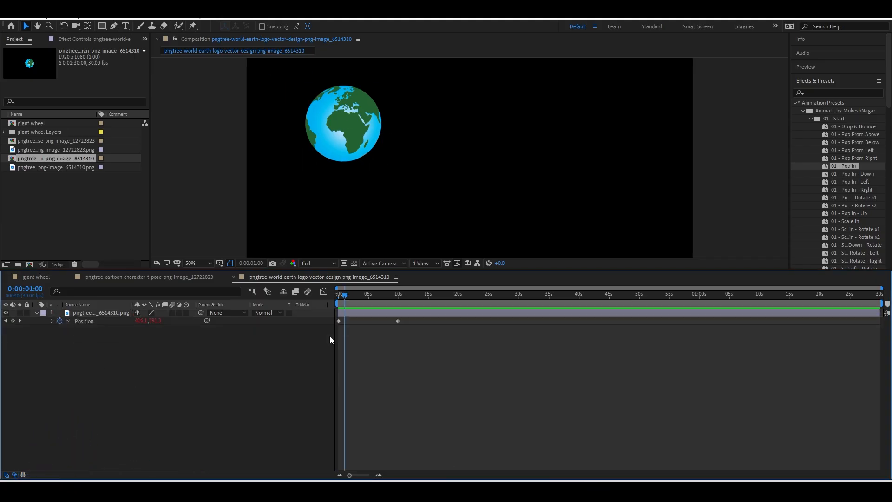
pyautogui.press('e')
pyautogui.press('e')
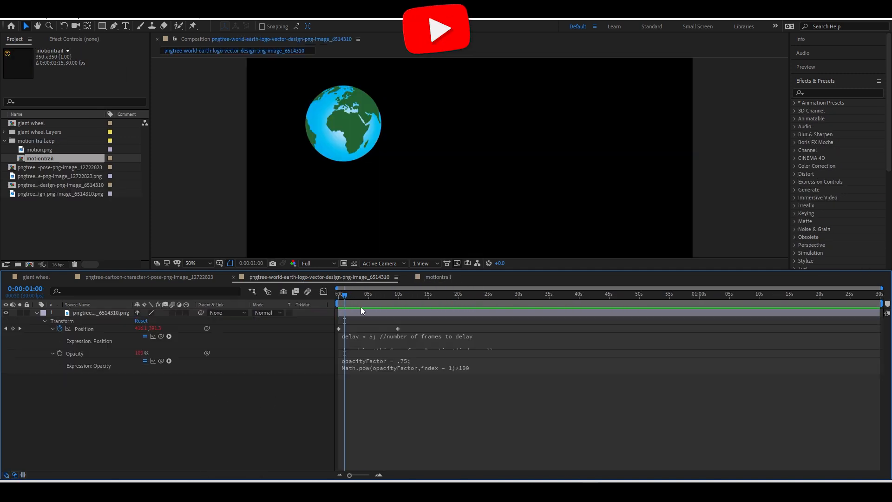
# Scrub the globe animation, then inspect the motiontrail comp's modified properties and layer Opacity.
pyautogui.moveTo(345, 297); pyautogui.dragTo(375, 303)
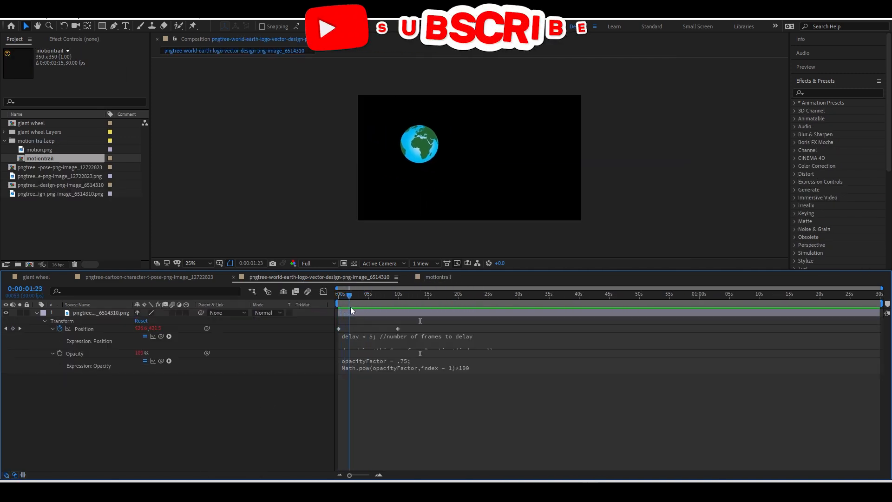
pyautogui.moveTo(351, 307)
pyautogui.mouseDown()
pyautogui.moveTo(379, 311)
pyautogui.moveTo(338, 312)
pyautogui.mouseUp()
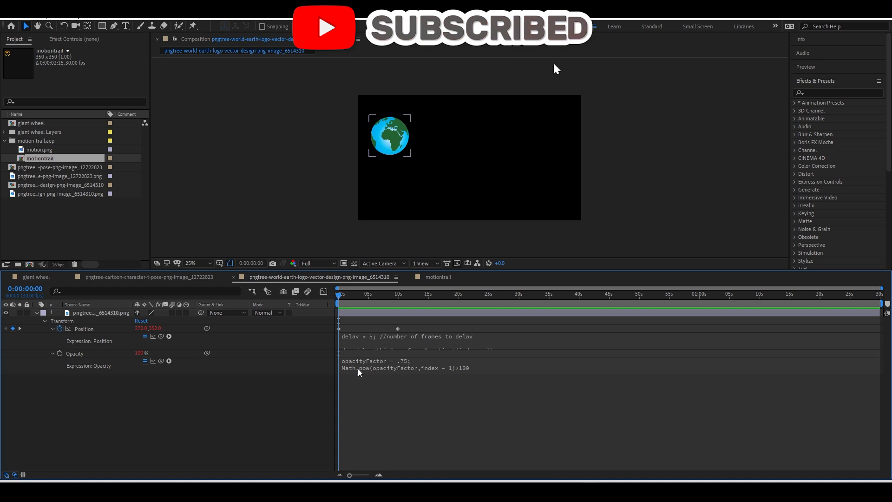
pyautogui.click(438, 276)
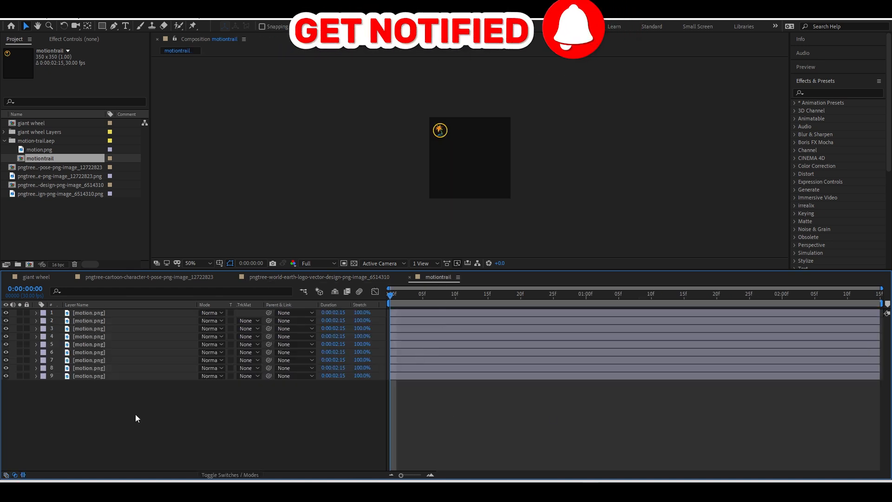
pyautogui.press('u')
pyautogui.press('u')
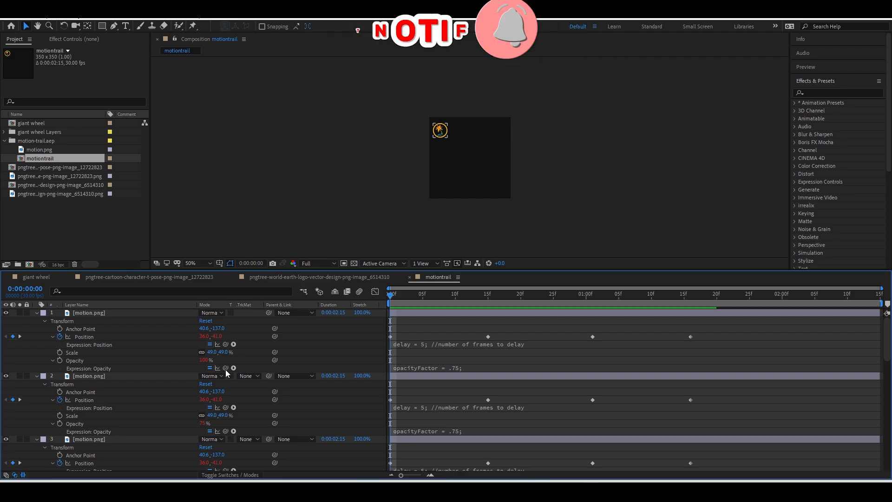
pyautogui.press('t')
pyautogui.click(594, 487)
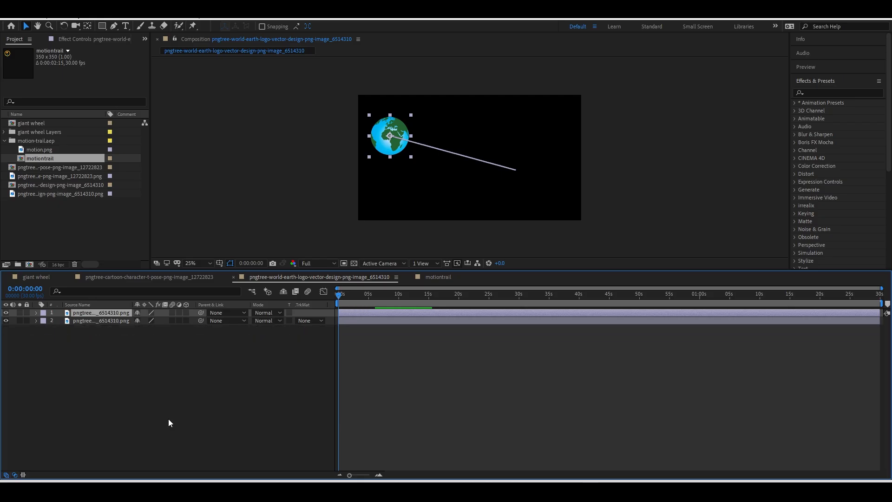
# Reveal the globe's Position keyframes and remove the unwanted one.
pyautogui.click(107, 313)
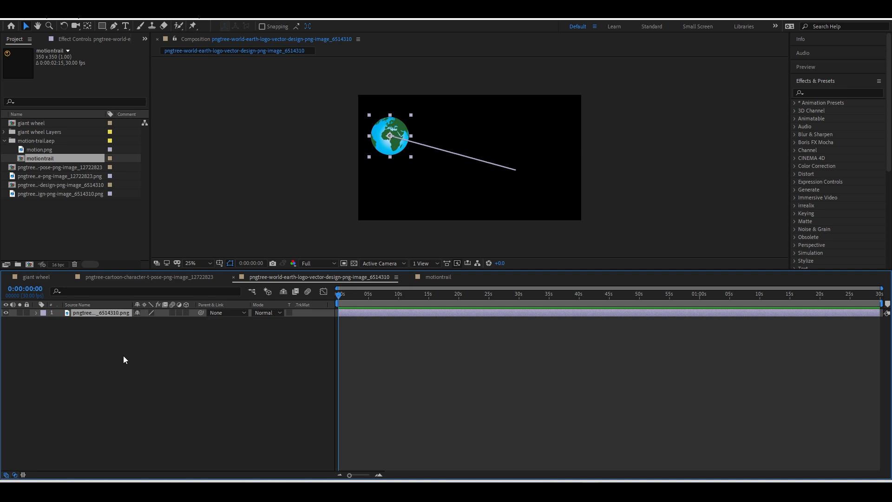
pyautogui.hotkey('ctrl', 'd')
pyautogui.hotkey('ctrl', 'd')
pyautogui.hotkey('ctrl', 'd')
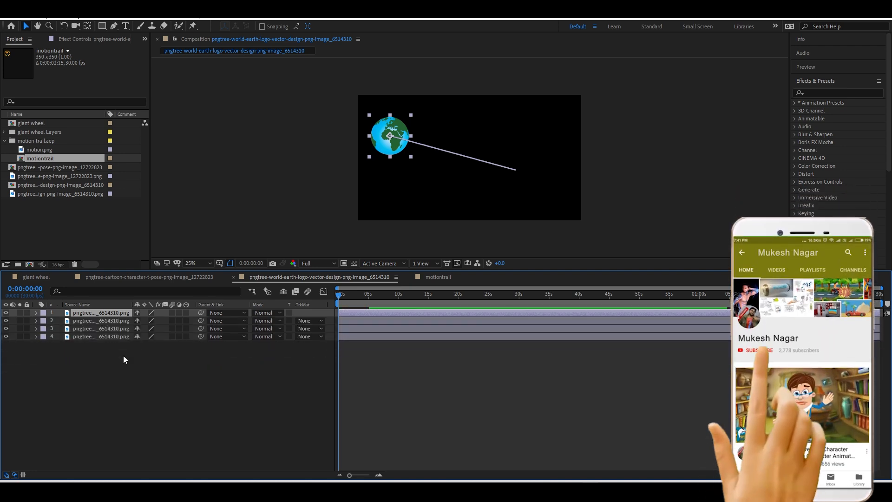
pyautogui.hotkey('ctrl', 'z')
pyautogui.hotkey('ctrl', 'z')
pyautogui.hotkey('ctrl', 'z')
pyautogui.press('u')
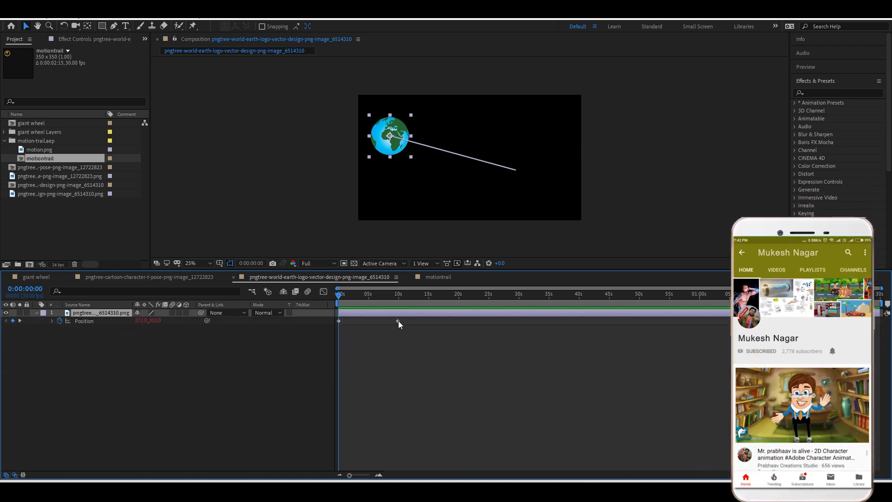
pyautogui.moveTo(358, 298); pyautogui.dragTo(381, 309)
pyautogui.hotkey('ctrl', 'z')
# Drag the globe down-right at new times to build a wavy path, then duplicate the layer.
pyautogui.moveTo(393, 143); pyautogui.dragTo(418, 205)
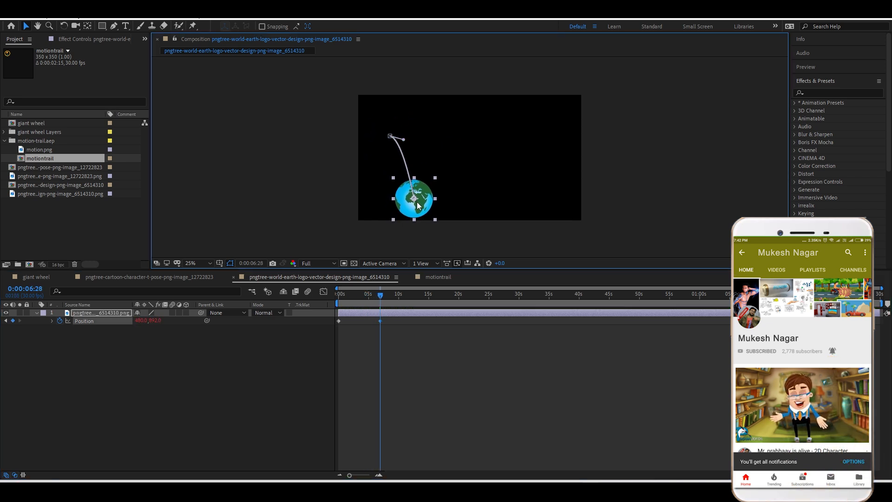
pyautogui.hotkey('ctrl', 'z')
pyautogui.hotkey('ctrl', 'z')
pyautogui.moveTo(394, 142); pyautogui.dragTo(522, 211)
pyautogui.click(418, 295)
pyautogui.click(467, 295)
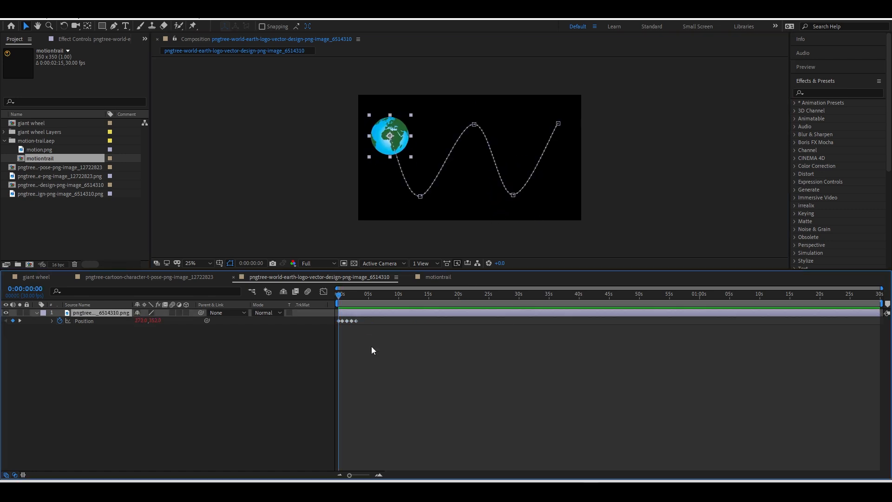
pyautogui.hotkey('ctrl', 'd')
pyautogui.hotkey('ctrl', 'd')
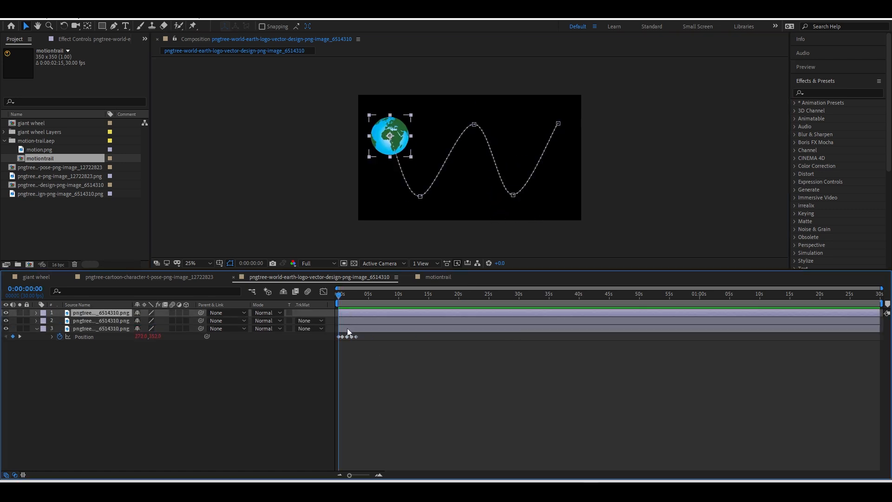
# Scale the globe to about 50.9% and duplicate it into six layers.
pyautogui.press('s')
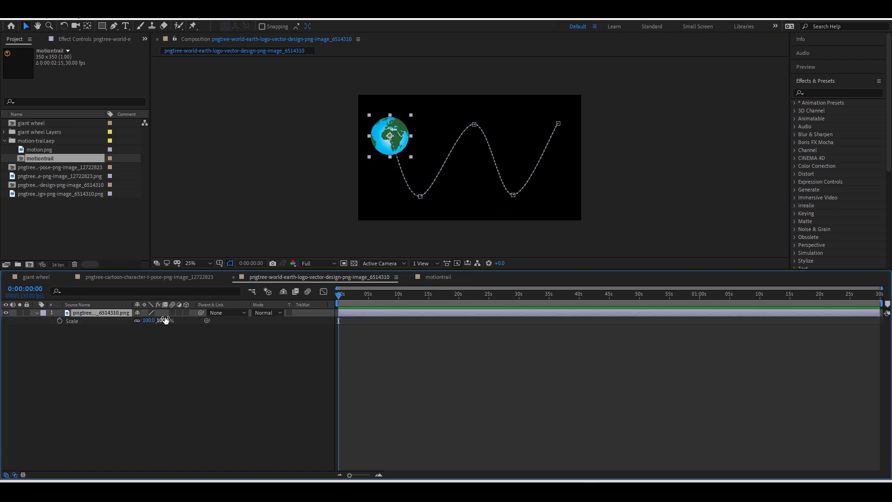
pyautogui.moveTo(166, 320); pyautogui.dragTo(72, 380)
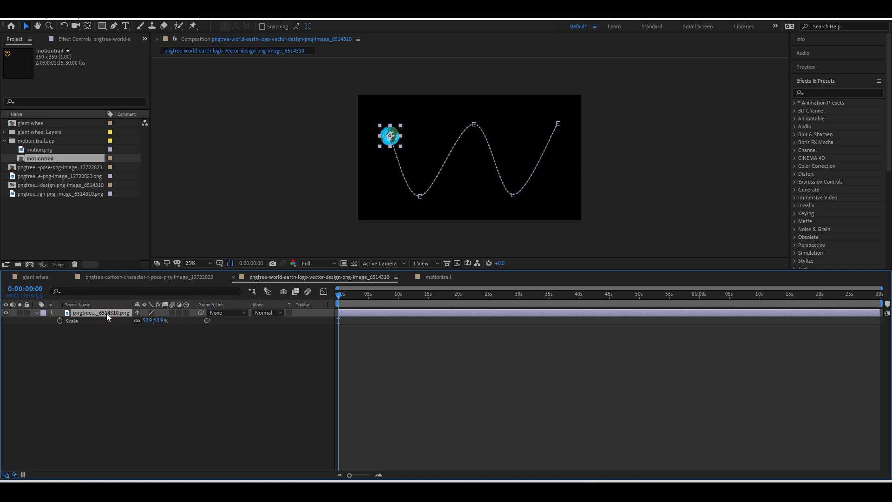
pyautogui.hotkey('ctrl', 'd')
pyautogui.hotkey('ctrl', 'd')
pyautogui.hotkey('ctrl', 'd')
pyautogui.hotkey('ctrl', 'd')
pyautogui.hotkey('ctrl', 'd')
pyautogui.click(175, 413)
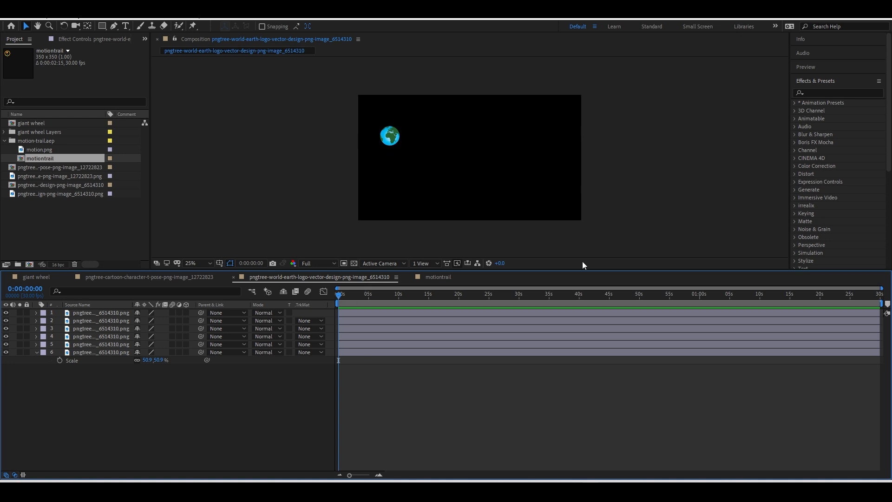
# Preview the trailing globes, check layer 5's path, and replay from the start.
pyautogui.press('space')
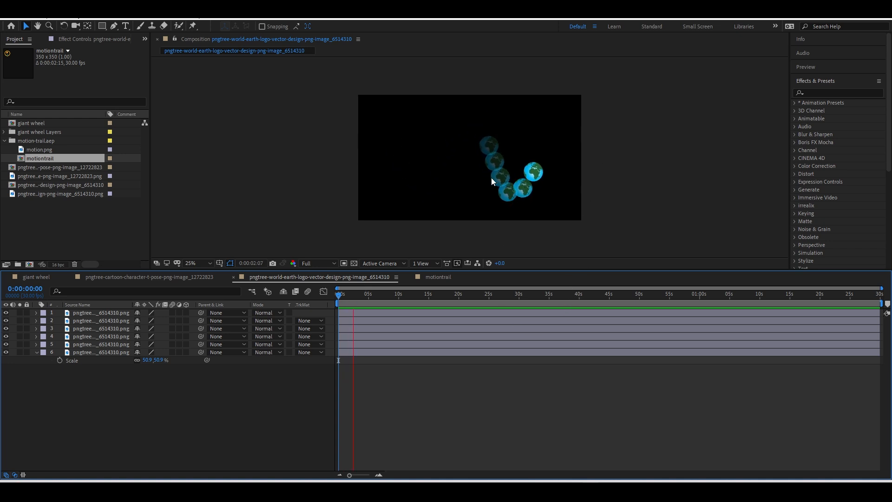
pyautogui.press('space')
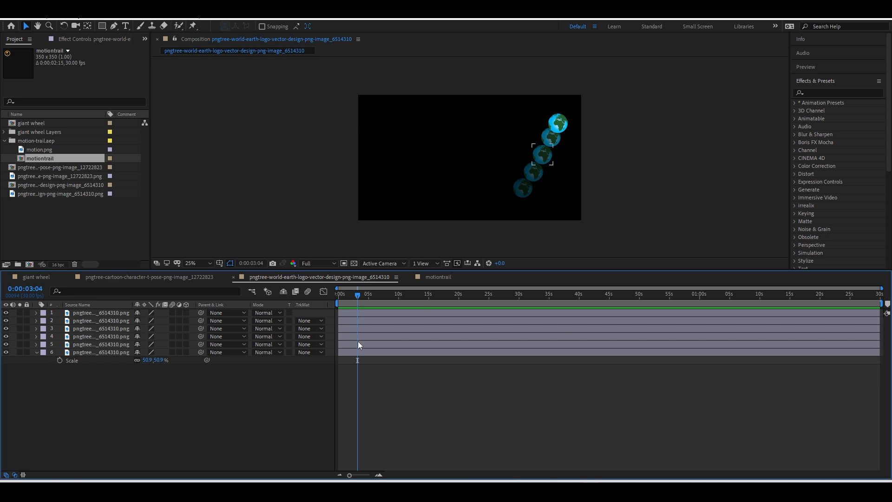
pyautogui.click(358, 344)
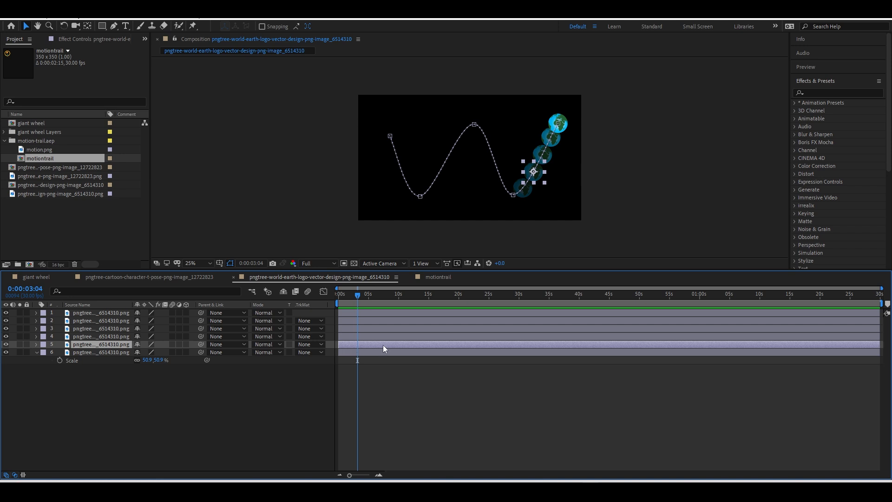
pyautogui.moveTo(357, 296); pyautogui.dragTo(336, 299)
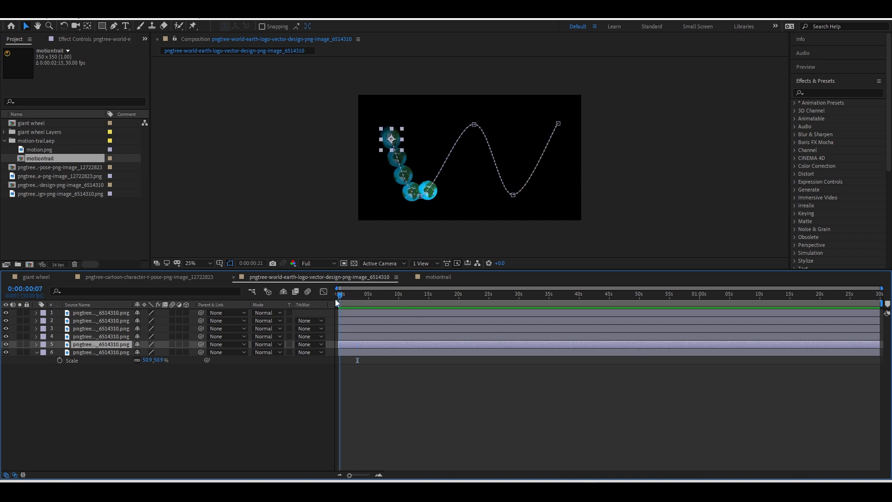
pyautogui.click(398, 410)
pyautogui.press('space')
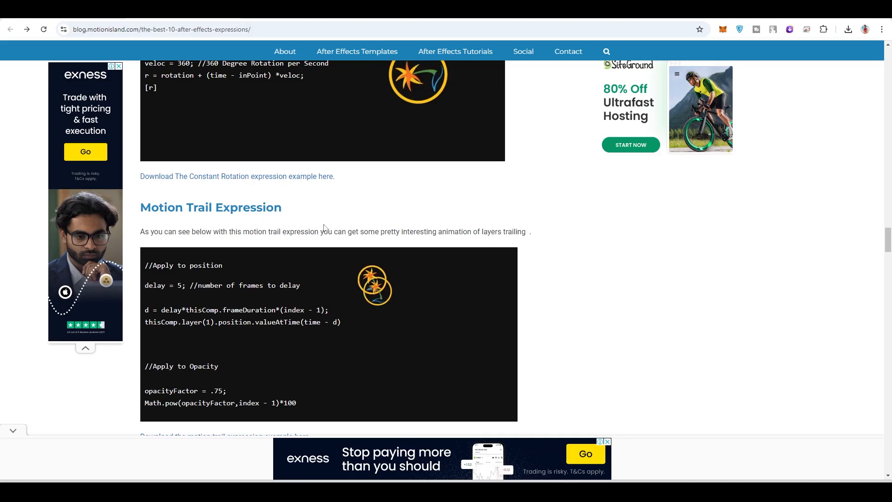
# Read the blog's Blink Expression code, then return to After Effects.
pyautogui.scroll(-2, 261, 261)
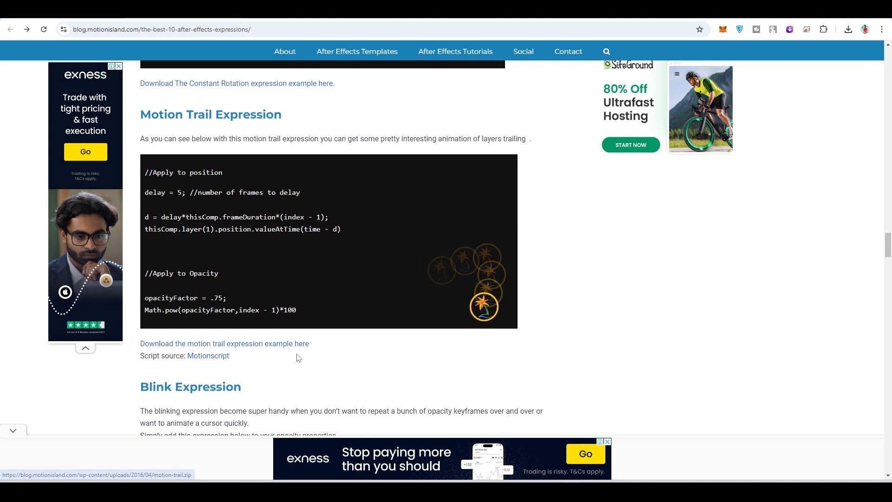
pyautogui.scroll(-2, 283, 353)
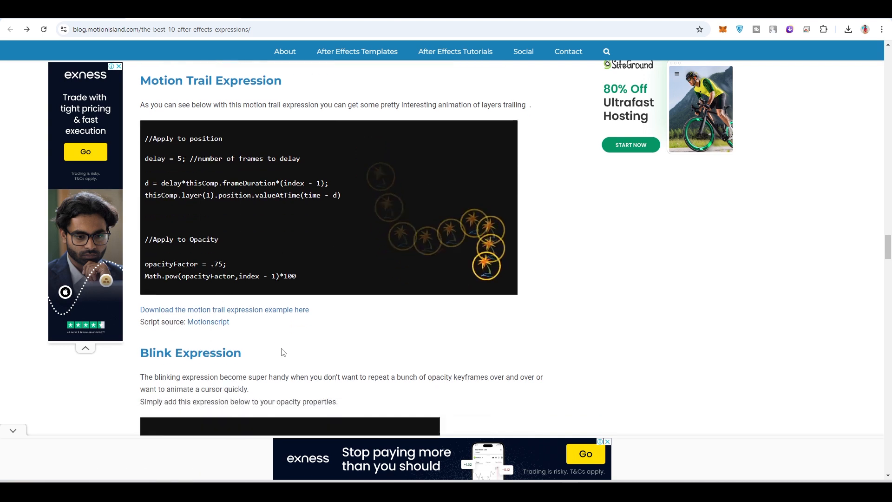
pyautogui.scroll(-6, 290, 323)
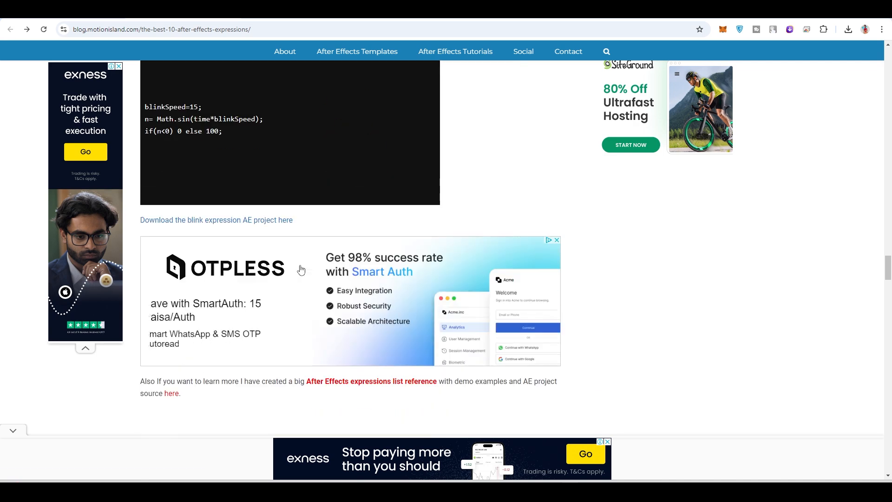
pyautogui.scroll(2, 234, 273)
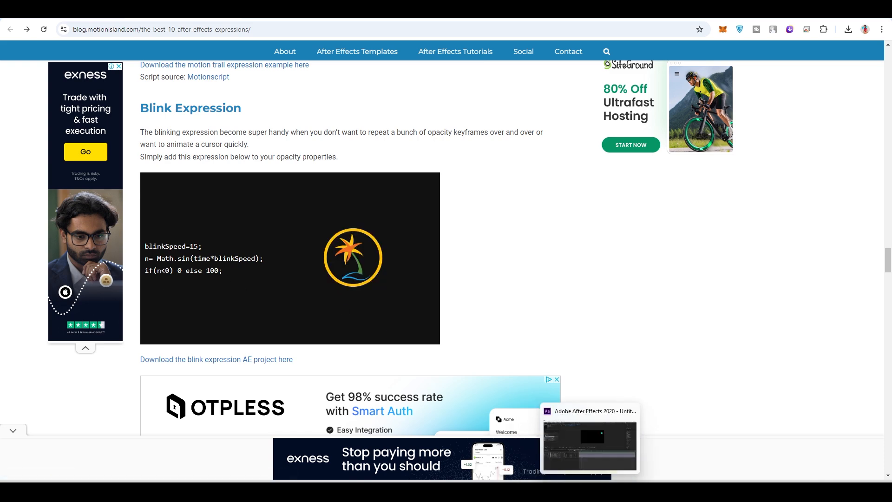
pyautogui.click(590, 492)
# In the cartoon comp, keyframe the right earth's Opacity at 100%, 0%, then 100% over one second.
pyautogui.click(208, 276)
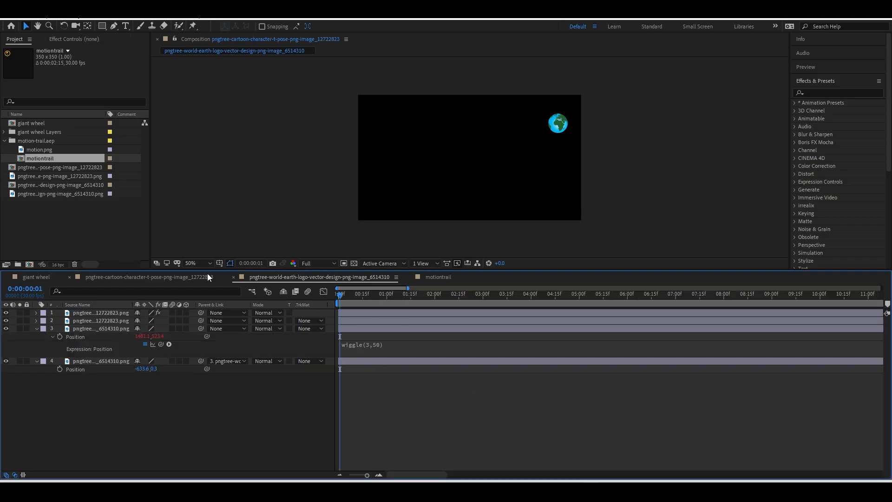
pyautogui.press('space')
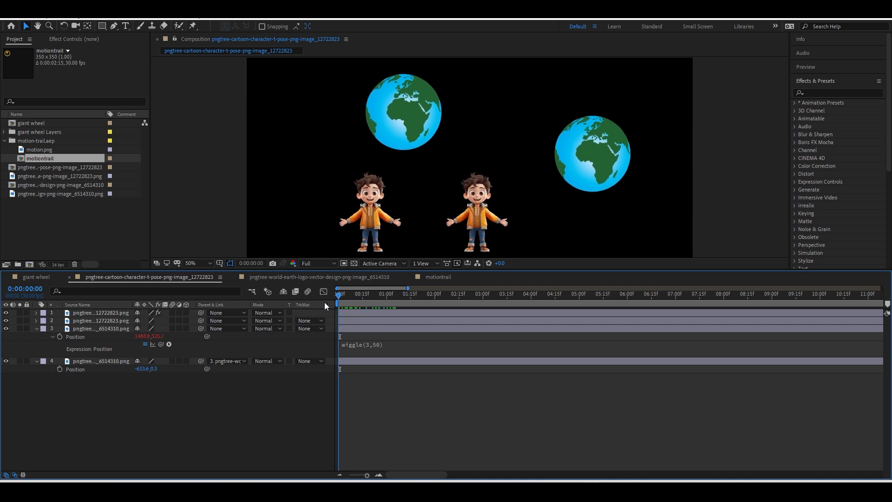
pyautogui.click(589, 180)
pyautogui.press('t')
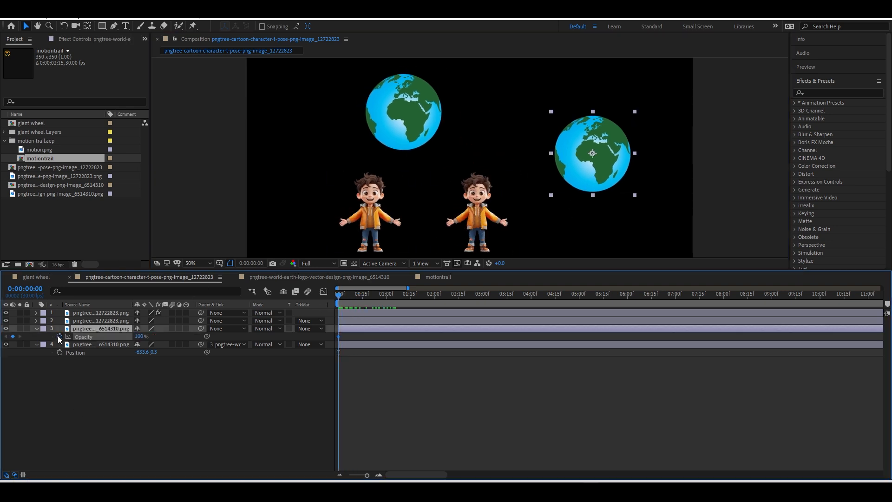
pyautogui.click(58, 336)
pyautogui.moveTo(138, 336); pyautogui.dragTo(92, 336)
pyautogui.click(387, 302)
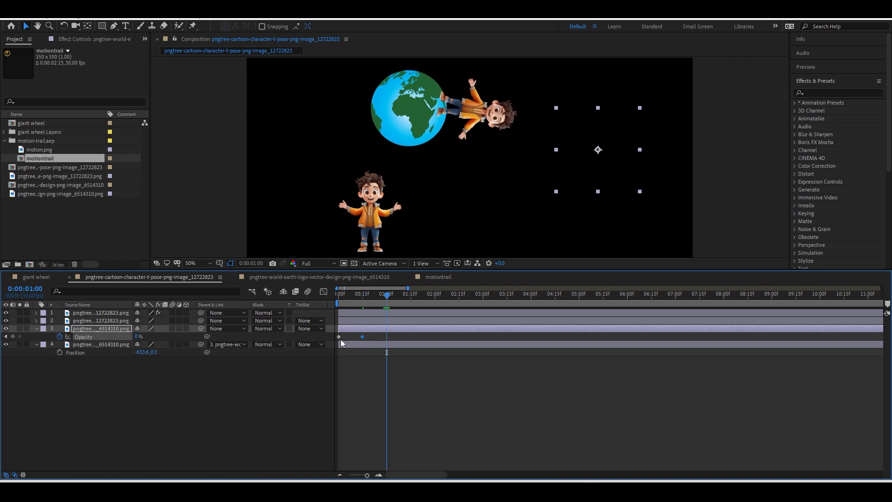
pyautogui.moveTo(345, 335); pyautogui.dragTo(334, 336)
pyautogui.hotkey('ctrl', 'c')
pyautogui.hotkey('ctrl', 'v')
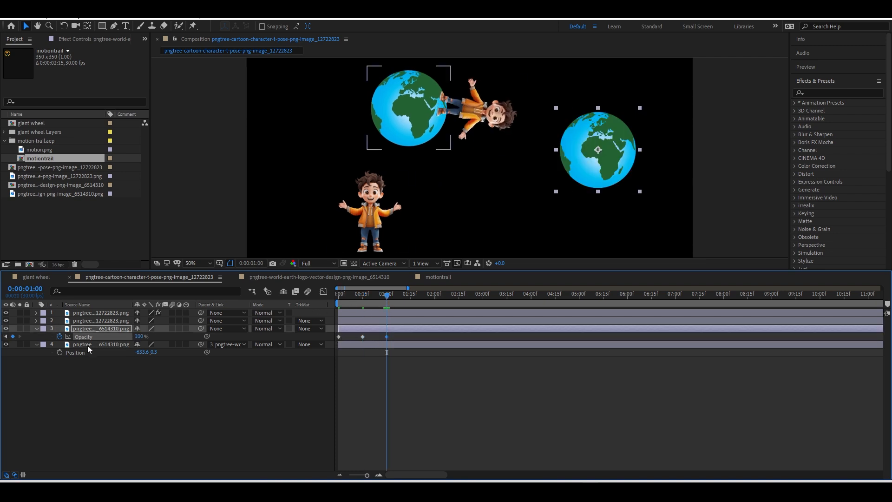
# Add a loopOut('cycle') expression to the earth's Opacity and preview the blinking.
pyautogui.keyDown('alt'); pyautogui.click(60, 336); pyautogui.keyUp('alt')
pyautogui.write("loopOut('cycle')")
pyautogui.click(375, 387)
pyautogui.press('space')
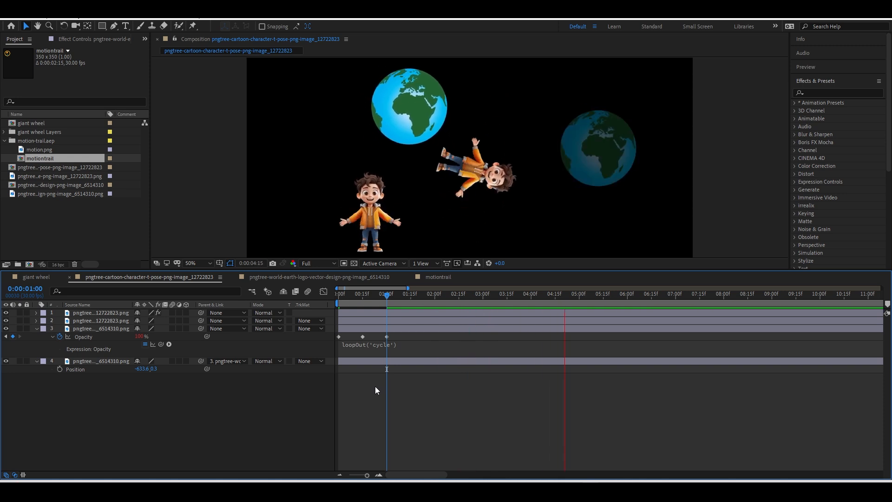
pyautogui.press('space')
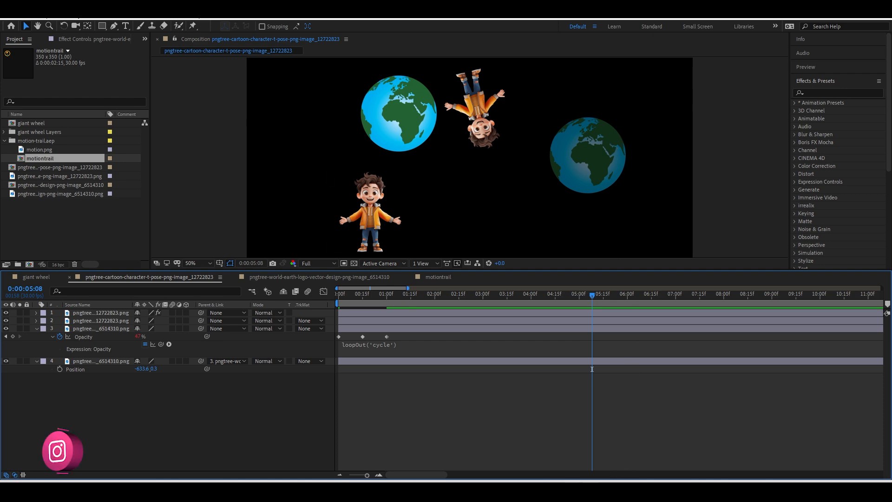
# Return to the expressions blog in Chrome and scroll through the reader comments to the Rotate Multiplication section.
pyautogui.moveTo(569, 490)
pyautogui.click(570, 466)
pyautogui.scroll(-4, 411, 274)
pyautogui.scroll(-7, 412, 272)
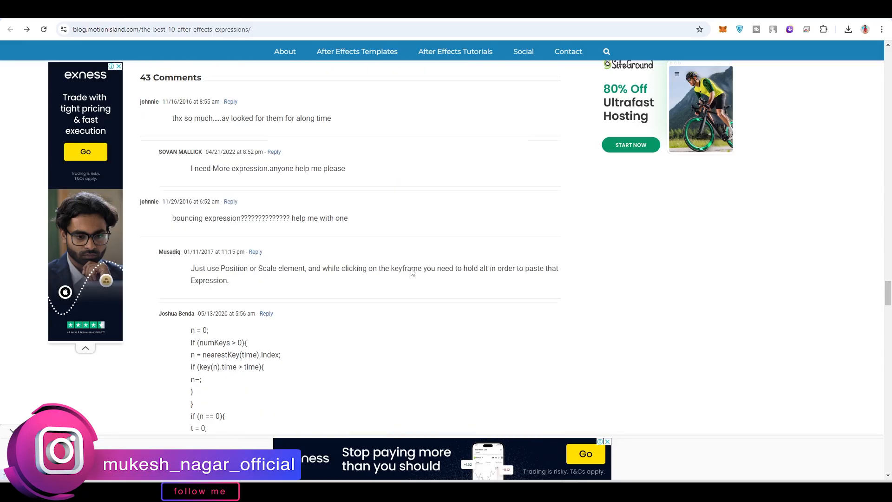
pyautogui.scroll(5, 413, 273)
pyautogui.scroll(-10, 418, 275)
pyautogui.scroll(-6, 329, 279)
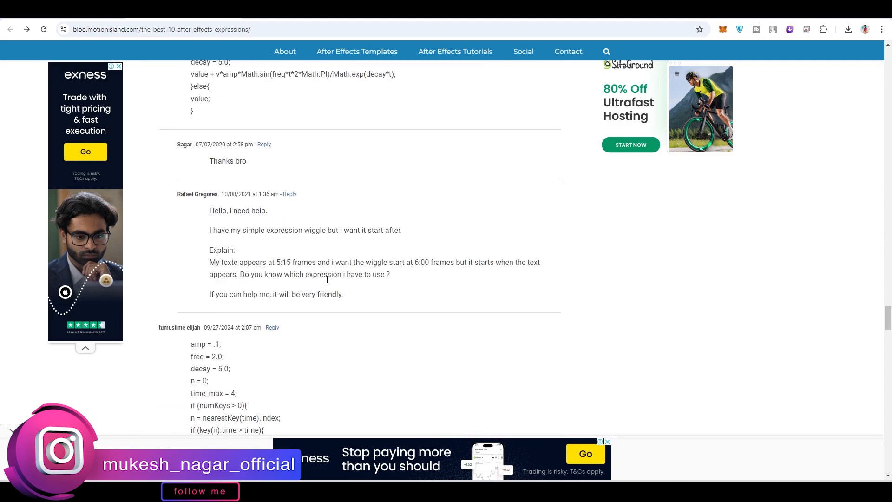
pyautogui.scroll(-4, 239, 237)
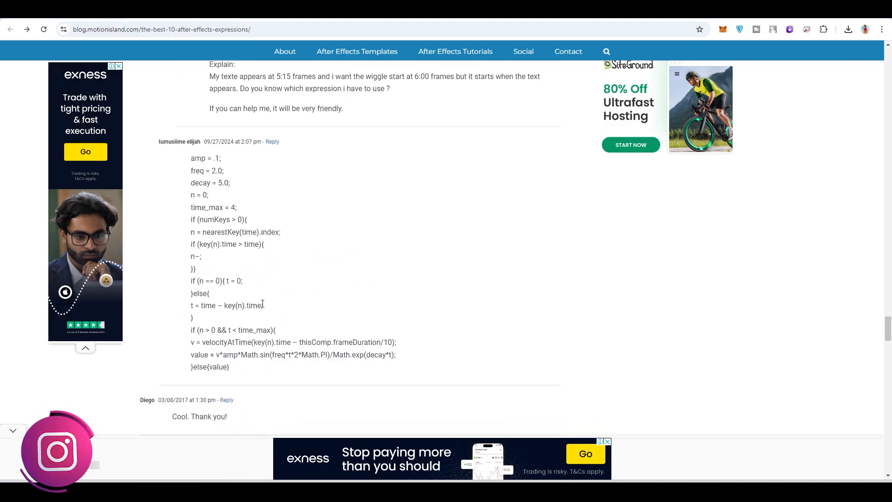
pyautogui.scroll(-10, 415, 319)
pyautogui.scroll(15, 415, 319)
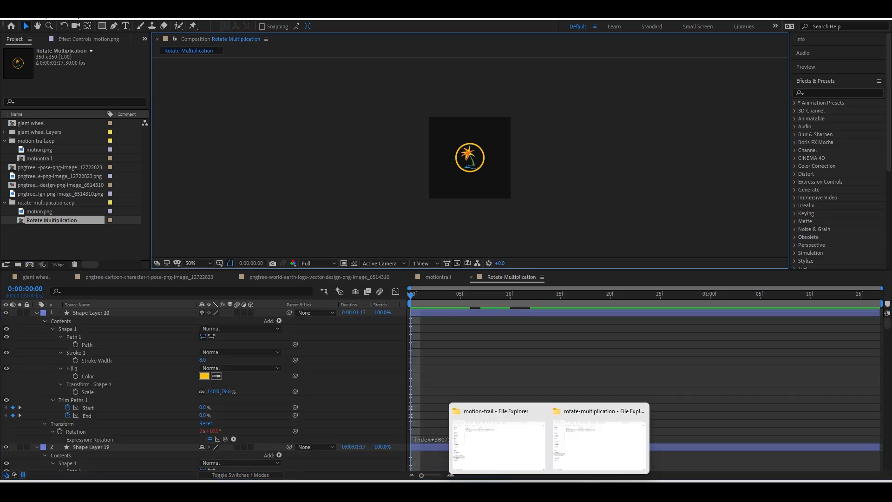
pyautogui.click(511, 492)
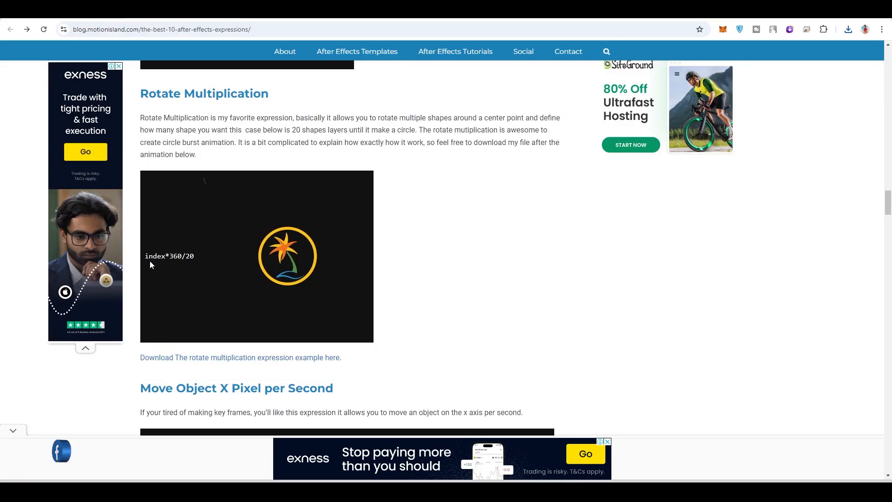
pyautogui.click(570, 491)
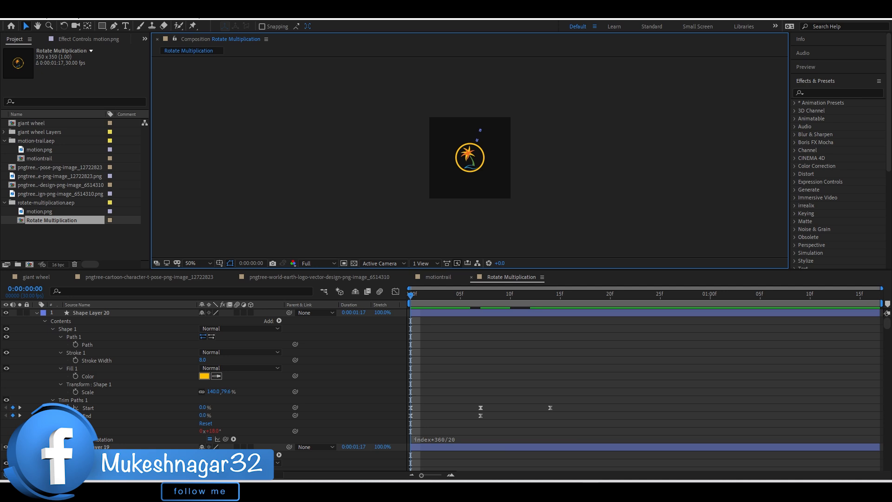
pyautogui.click(37, 312)
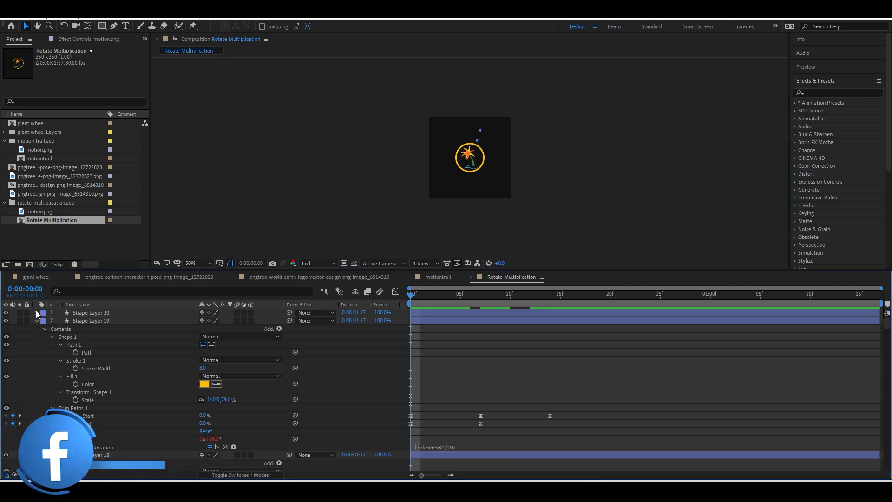
pyautogui.press('t')
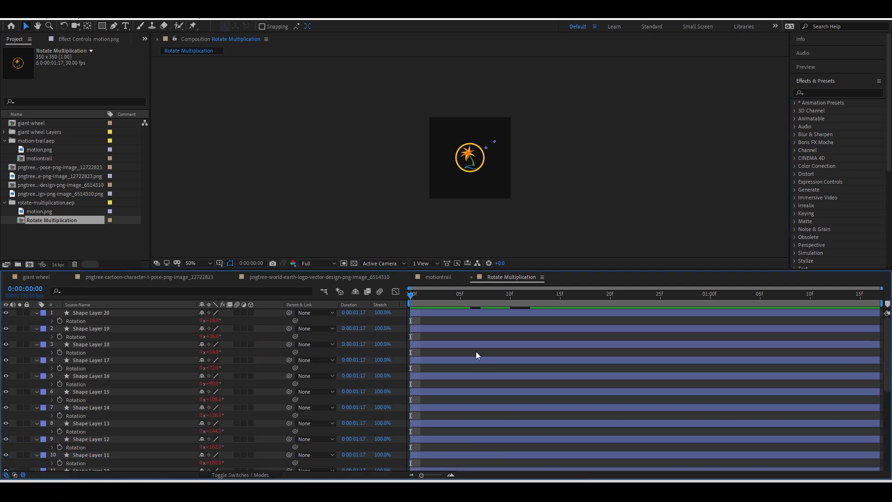
pyautogui.press('r')
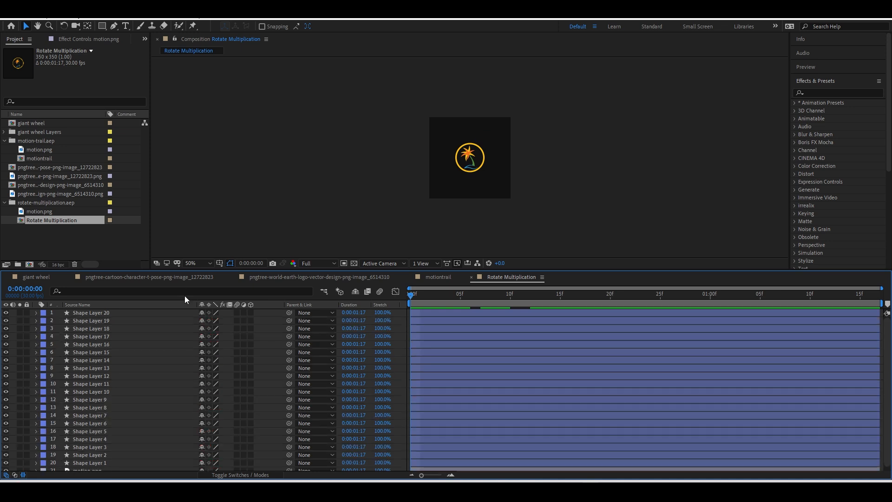
pyautogui.scroll(-2, 106, 465)
pyautogui.click(104, 467)
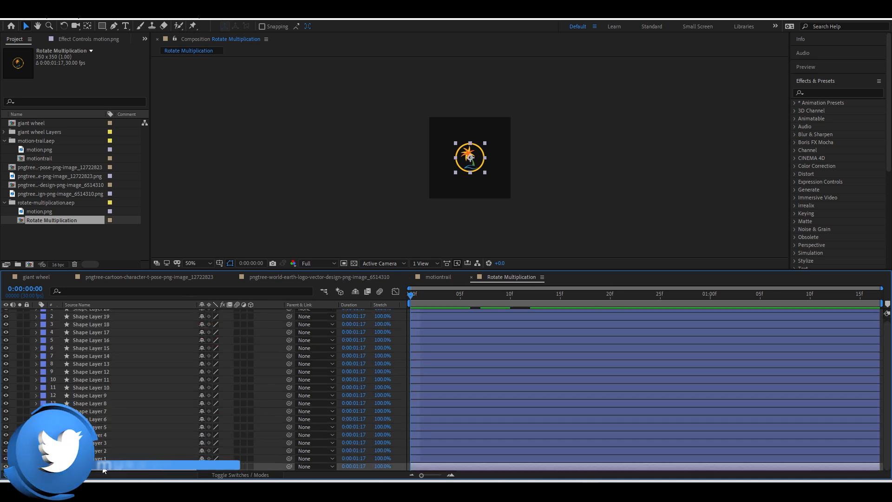
pyautogui.press('m')
pyautogui.press('m')
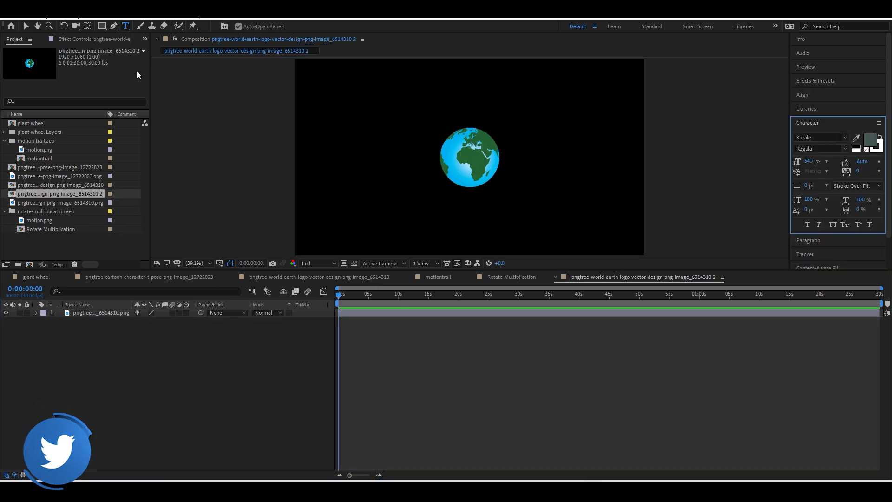
# Draw a thin white bar below the globe and give its Rotation the expression index*360/20.
pyautogui.press('q')
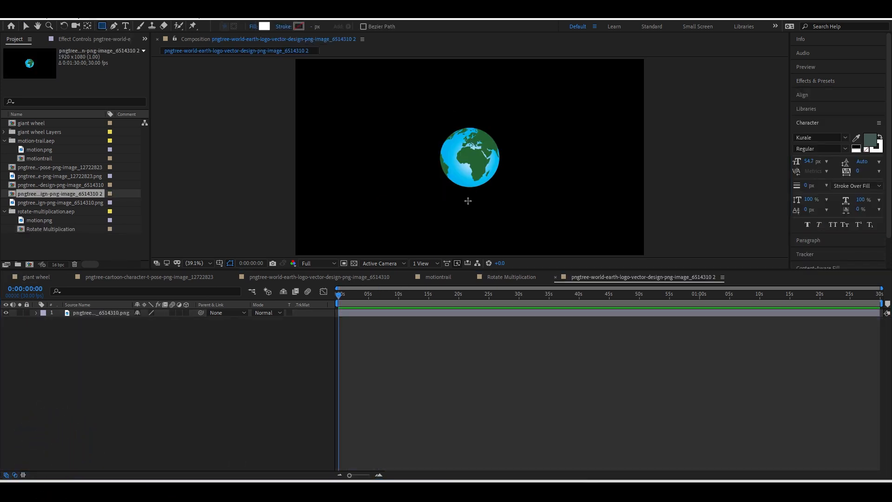
pyautogui.moveTo(471, 190); pyautogui.dragTo(475, 219)
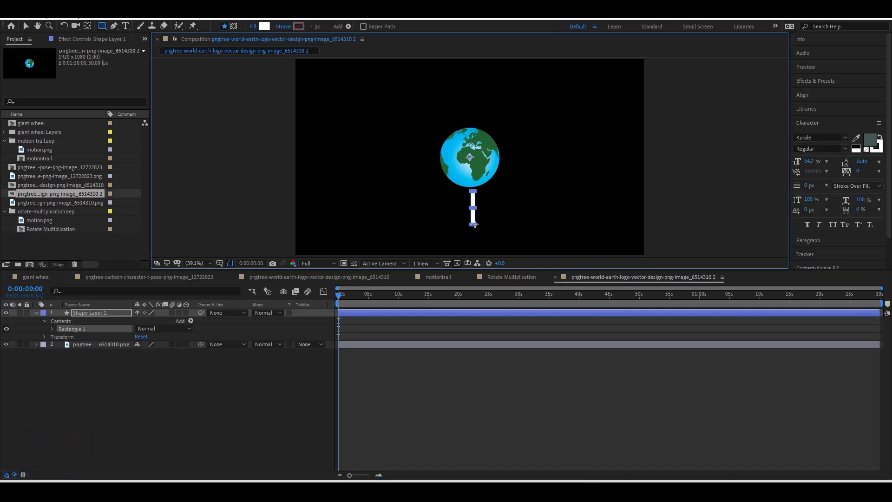
pyautogui.click(100, 314)
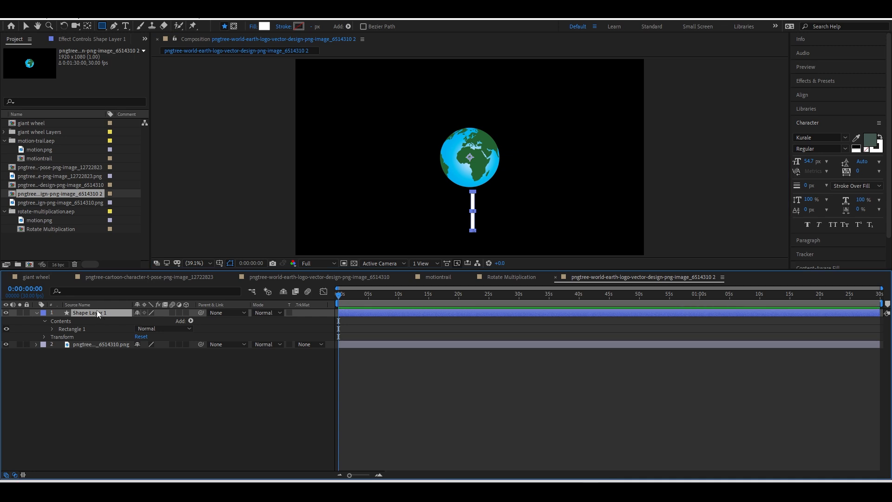
pyautogui.press('r')
pyautogui.keyDown('alt'); pyautogui.click(60, 322); pyautogui.keyUp('alt')
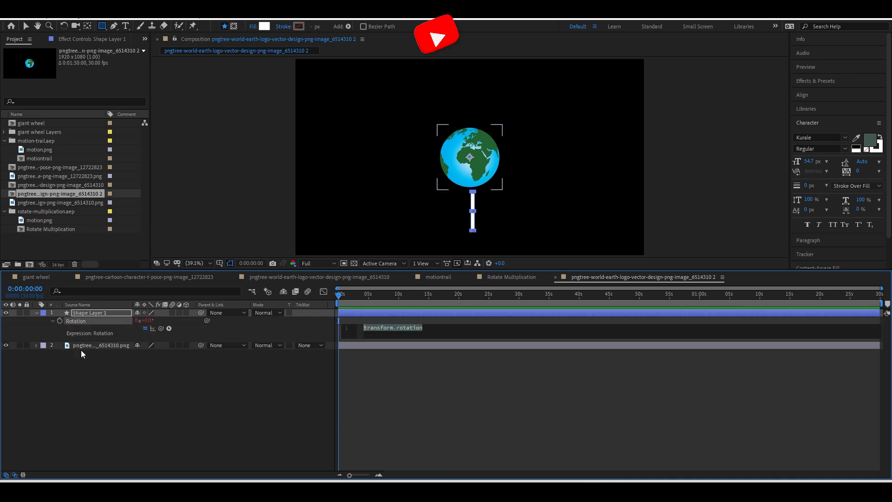
pyautogui.write('index*360/20')
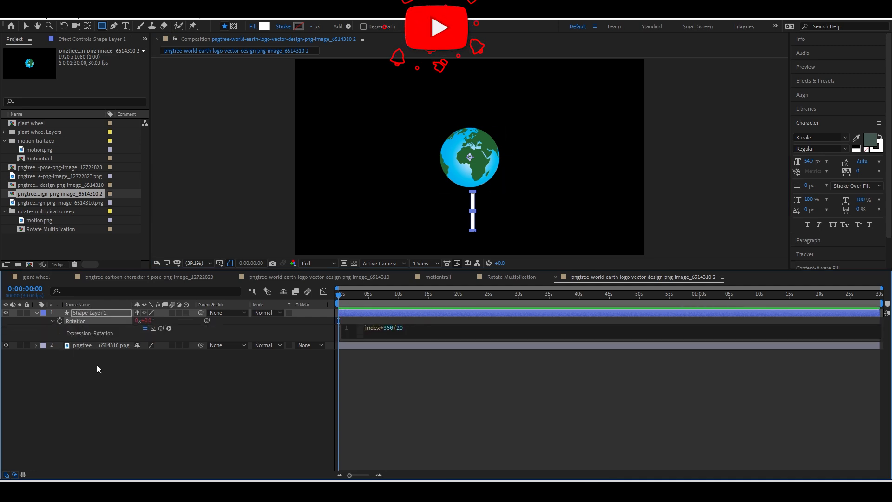
pyautogui.click(97, 364)
# Duplicate the bar into twenty rotated copies, then delete every copy except Shape Layer 1.
pyautogui.moveTo(339, 295); pyautogui.dragTo(484, 308)
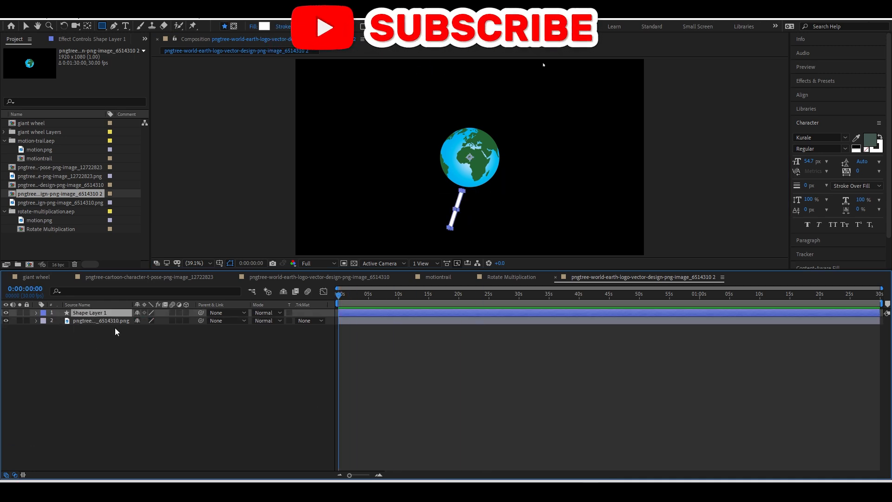
pyautogui.hotkey('ctrl', 'd')
pyautogui.hotkey('ctrl', 'd')
pyautogui.hotkey('ctrl', 'd')
pyautogui.hotkey('ctrl', 'd')
pyautogui.hotkey('ctrl', 'd')
pyautogui.hotkey('ctrl', 'd')
pyautogui.hotkey('ctrl', 'd')
pyautogui.hotkey('ctrl', 'd')
pyautogui.hotkey('ctrl', 'd')
pyautogui.hotkey('ctrl', 'd')
pyautogui.hotkey('ctrl', 'd')
pyautogui.hotkey('ctrl', 'd')
pyautogui.hotkey('ctrl', 'd')
pyautogui.hotkey('ctrl', 'd')
pyautogui.hotkey('ctrl', 'd')
pyautogui.hotkey('ctrl', 'd')
pyautogui.hotkey('ctrl', 'd')
pyautogui.hotkey('ctrl', 'd')
pyautogui.hotkey('ctrl', 'd')
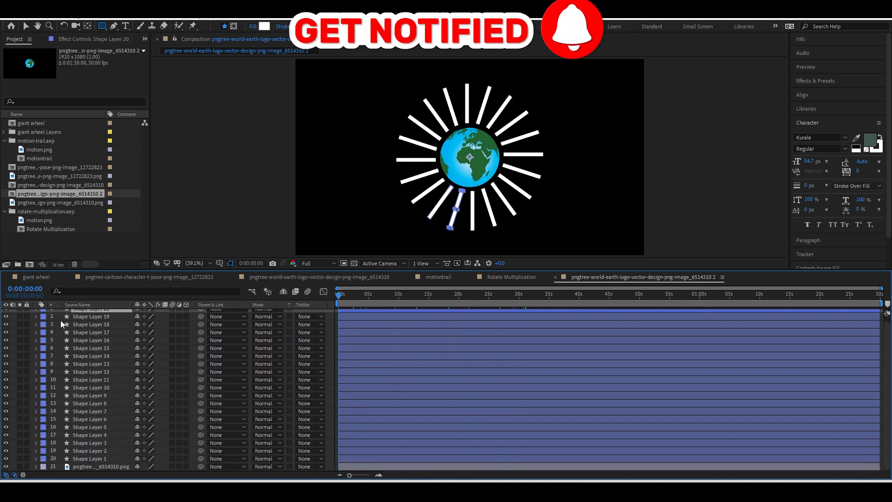
pyautogui.scroll(1, 65, 332)
pyautogui.press('Delete')
pyautogui.press('Delete')
pyautogui.press('Delete')
pyautogui.press('Delete')
pyautogui.press('Delete')
pyautogui.press('Delete')
pyautogui.press('Delete')
pyautogui.press('Delete')
pyautogui.press('Delete')
pyautogui.press('Delete')
pyautogui.press('Delete')
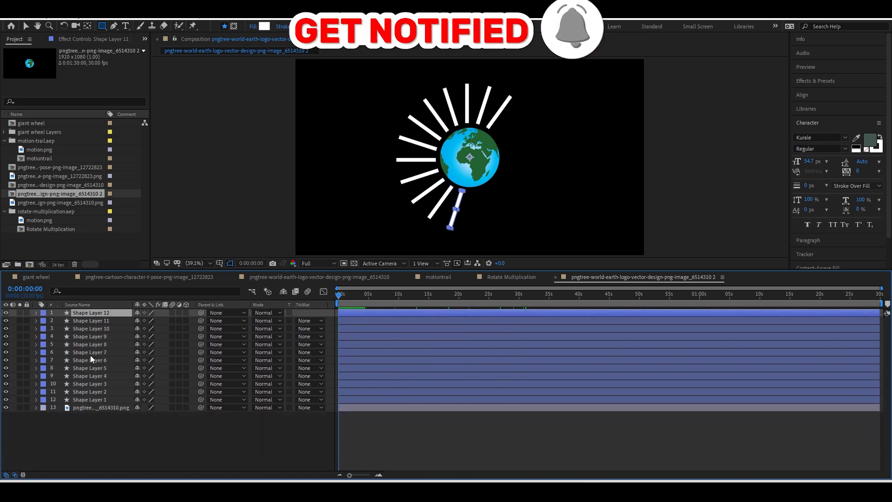
pyautogui.press('Delete')
pyautogui.press('Delete')
pyautogui.press('Delete')
pyautogui.press('Delete')
pyautogui.press('Delete')
pyautogui.press('Delete')
pyautogui.press('Delete')
pyautogui.press('Delete')
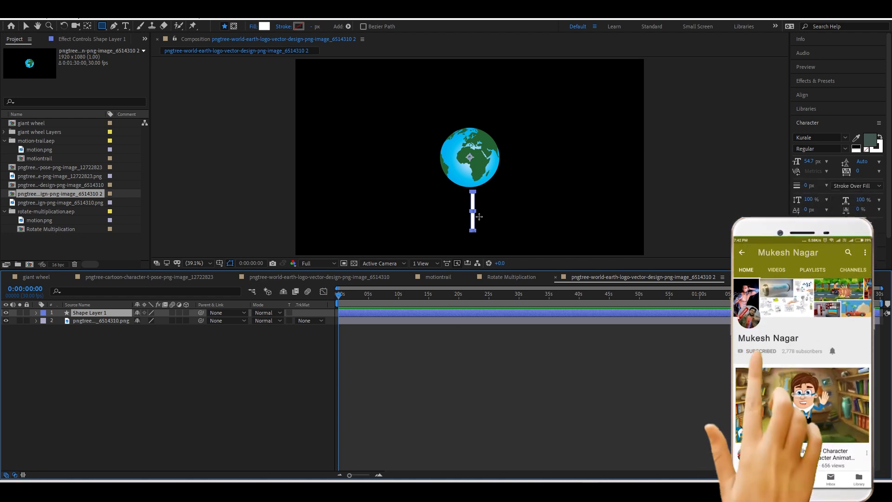
# Keyframe the bar's Scale from 0% at 0:00 to 100% at 0:29, and move it beneath the globe layer.
pyautogui.press('s')
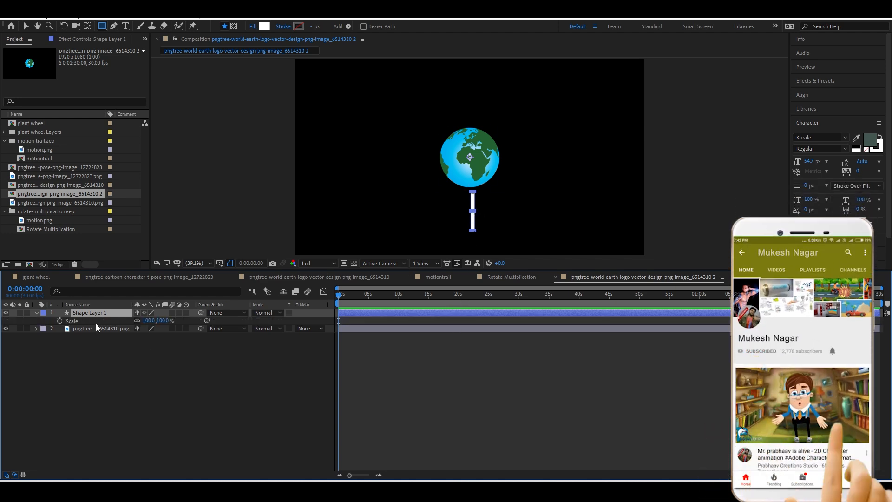
pyautogui.click(60, 321)
pyautogui.press('space')
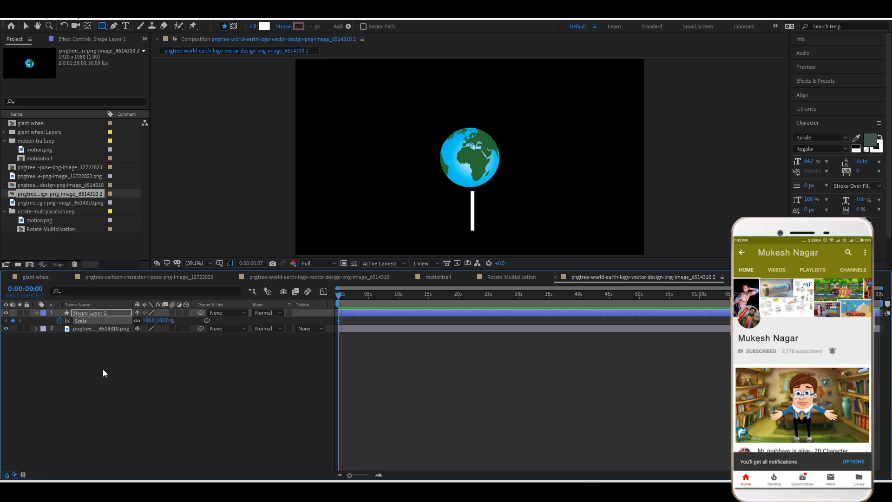
pyautogui.click(13, 321)
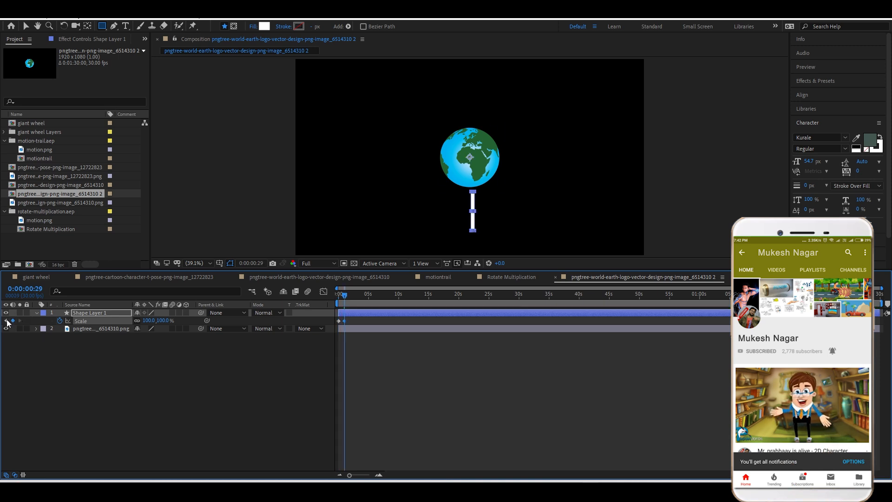
pyautogui.click(6, 320)
pyautogui.moveTo(164, 321); pyautogui.dragTo(31, 325)
pyautogui.click(194, 385)
pyautogui.press('space')
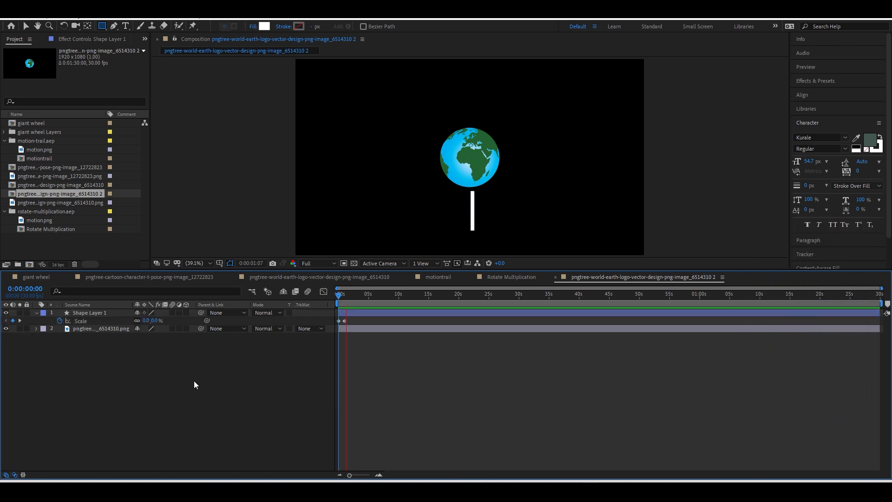
pyautogui.moveTo(102, 314); pyautogui.dragTo(98, 331)
pyautogui.moveTo(342, 296); pyautogui.dragTo(339, 296)
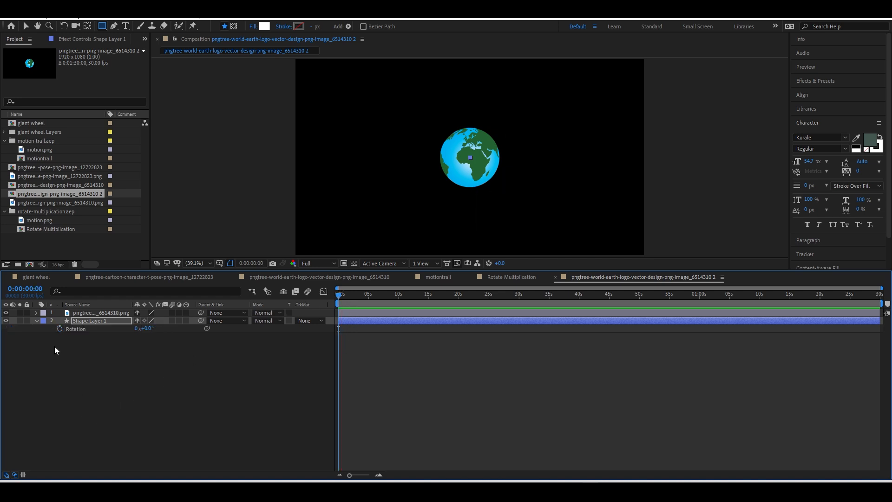
# Commit the bar's index*360/20 Rotation expression, test it with a few duplicates, and scrub the result.
pyautogui.keyDown('alt'); pyautogui.click(59, 329); pyautogui.keyUp('alt')
pyautogui.click(128, 400)
pyautogui.moveTo(338, 295); pyautogui.dragTo(344, 319)
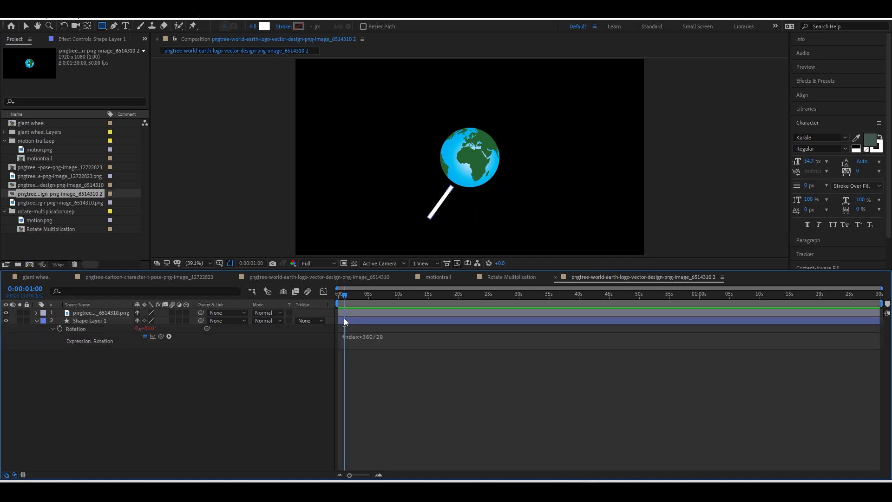
pyautogui.click(79, 321)
pyautogui.hotkey('ctrl', 'd')
pyautogui.hotkey('ctrl', 'd')
pyautogui.hotkey('ctrl', 'd')
pyautogui.hotkey('ctrl', 'd')
pyautogui.hotkey('ctrl', 'd')
pyautogui.hotkey('ctrl', 'd')
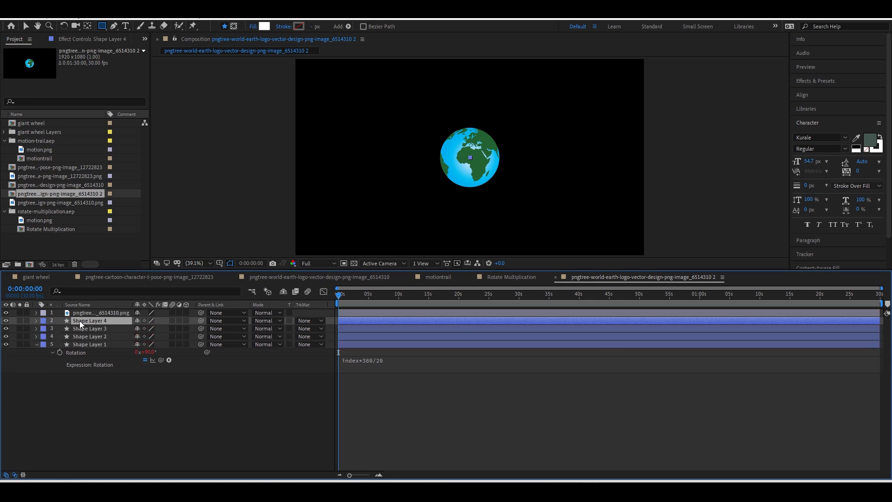
pyautogui.hotkey('ctrl', 'd')
pyautogui.hotkey('ctrl', 'd')
pyautogui.hotkey('ctrl', 'd')
pyautogui.hotkey('ctrl', 'd')
pyautogui.hotkey('ctrl', 'd')
pyautogui.hotkey('ctrl', 'd')
pyautogui.click(345, 294)
pyautogui.click(105, 415)
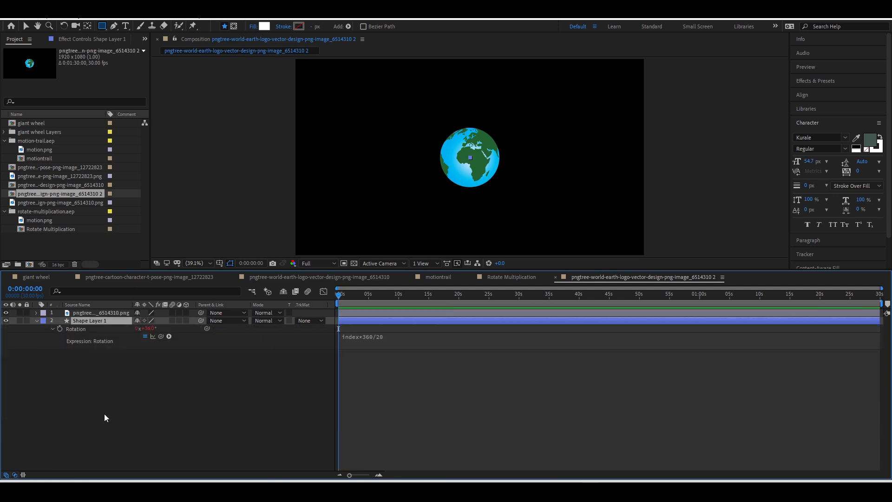
pyautogui.click(337, 297)
pyautogui.moveTo(336, 296); pyautogui.dragTo(343, 296)
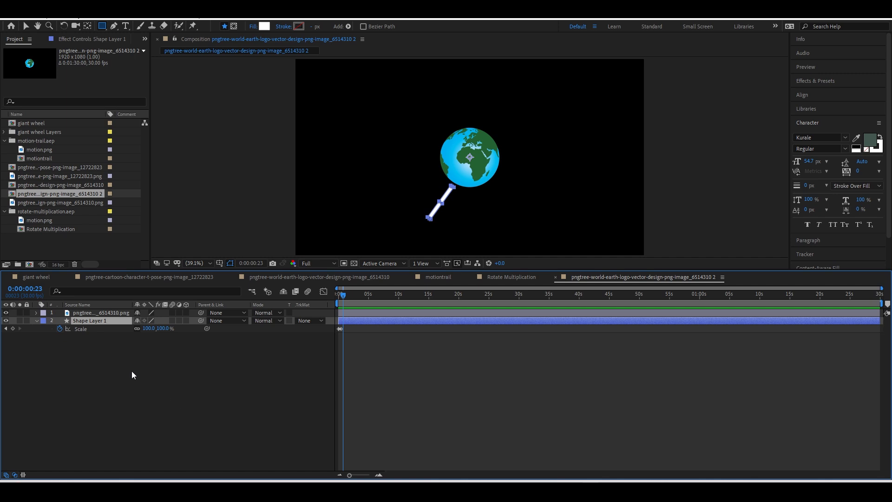
# Twirl open Shape Layer 1's Contents to reveal Rectangle Path 1's Size property.
pyautogui.click(37, 321)
pyautogui.click(37, 320)
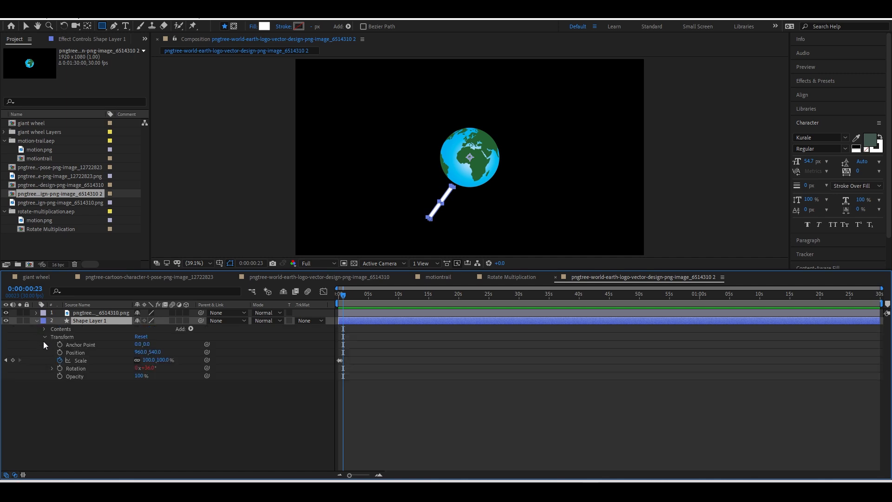
pyautogui.click(44, 336)
pyautogui.click(44, 329)
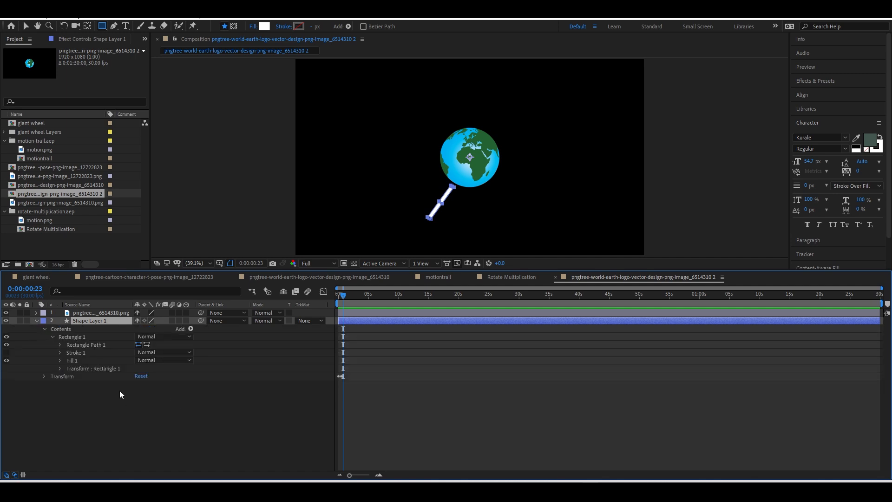
pyautogui.click(61, 345)
pyautogui.click(60, 345)
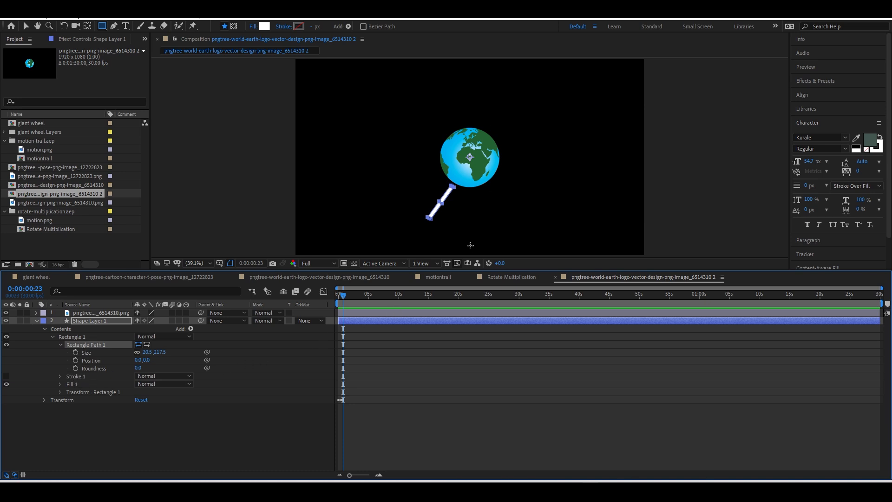
pyautogui.press('v')
pyautogui.scroll(3, 442, 222)
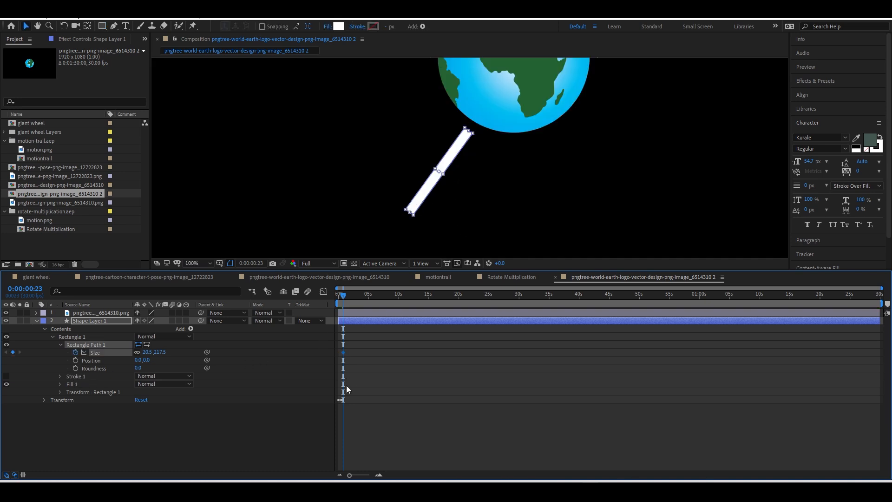
pyautogui.scroll(2, 364, 422)
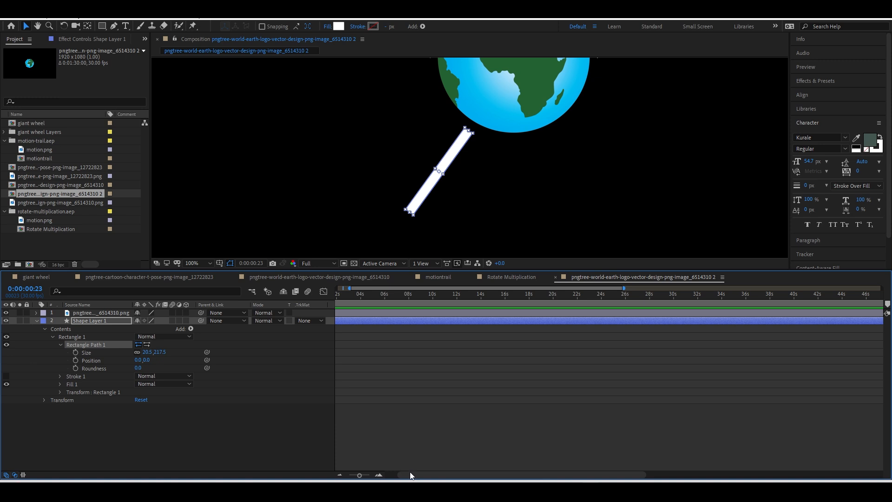
pyautogui.moveTo(411, 473); pyautogui.dragTo(398, 474)
pyautogui.moveTo(340, 301); pyautogui.dragTo(344, 300)
# Keyframe the rectangle Size from 20.5, 217.5 at frame 23 down to 0 at frame 28, and preview.
pyautogui.click(76, 352)
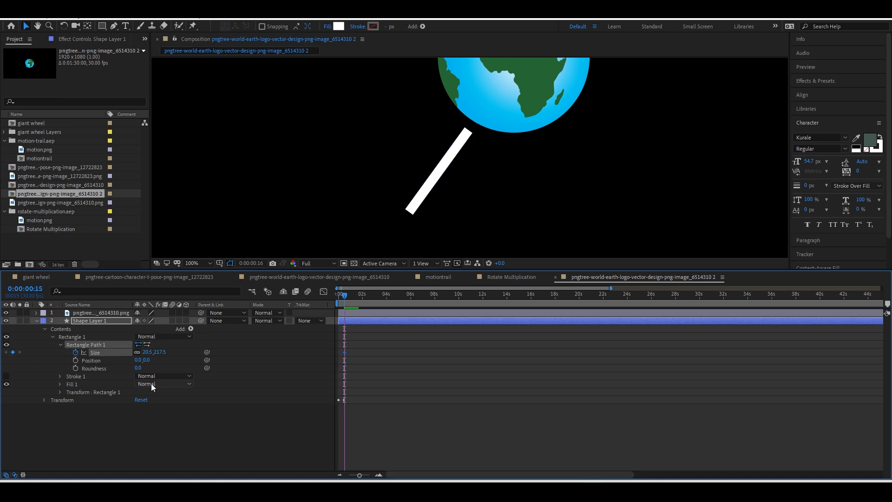
pyautogui.press('space')
pyautogui.click(148, 352)
pyautogui.write('0')
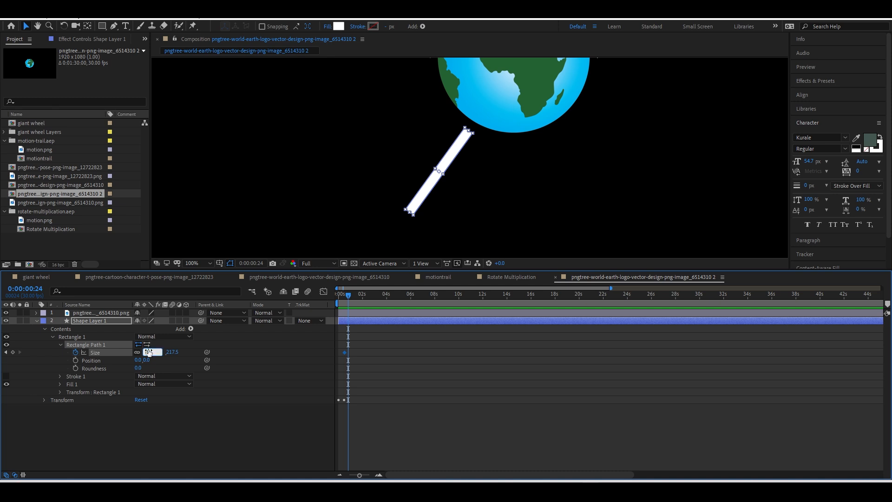
pyautogui.press('Return')
pyautogui.moveTo(345, 302); pyautogui.dragTo(330, 301)
pyautogui.press('space')
pyautogui.press(',')
pyautogui.press(',')
pyautogui.press(',')
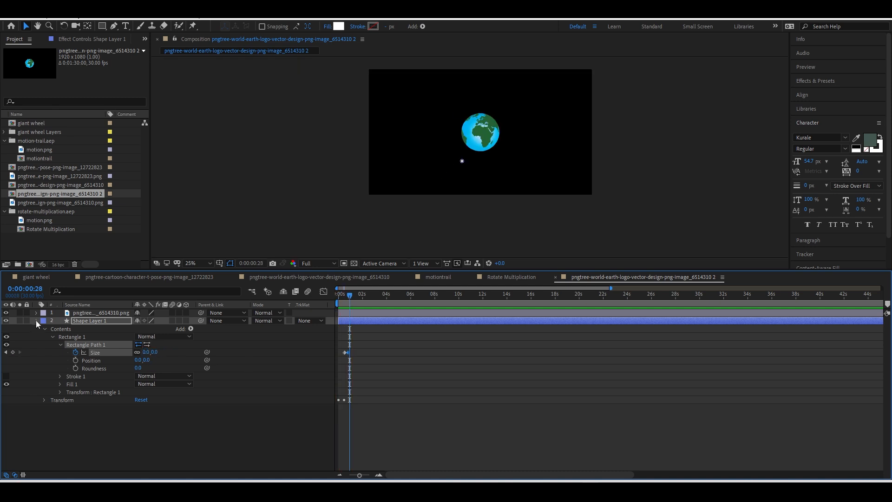
# Duplicate Shape Layer 1 into 20 bars, preview the radial burst, then check the blog's Rotate Multiplication section.
pyautogui.press('r')
pyautogui.click(86, 314)
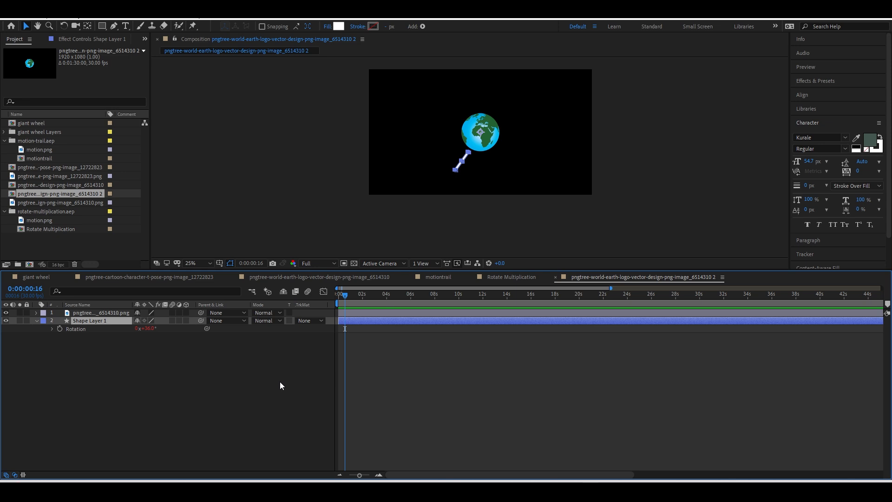
pyautogui.hotkey('ctrl', 'd')
pyautogui.hotkey('ctrl', 'd')
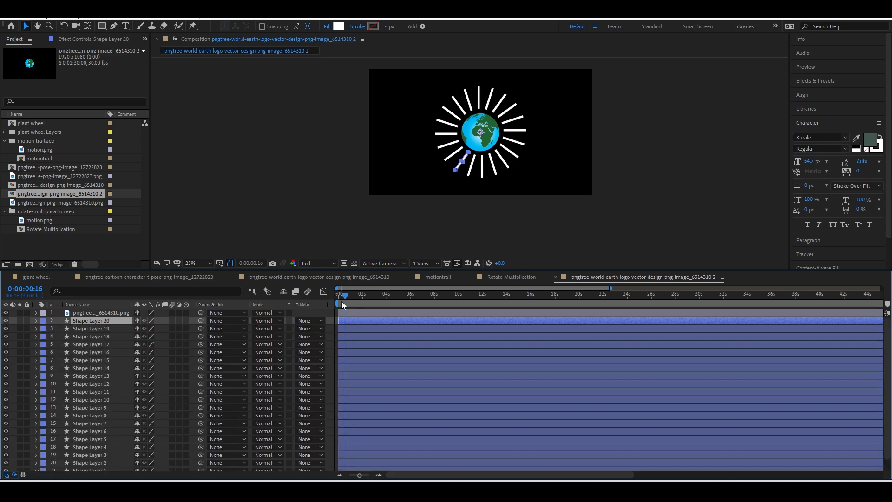
pyautogui.press('space')
pyautogui.moveTo(345, 302)
pyautogui.mouseDown()
pyautogui.moveTo(324, 305)
pyautogui.moveTo(348, 296)
pyautogui.moveTo(362, 303)
pyautogui.moveTo(328, 312)
pyautogui.moveTo(344, 305)
pyautogui.mouseUp()
pyautogui.press('space')
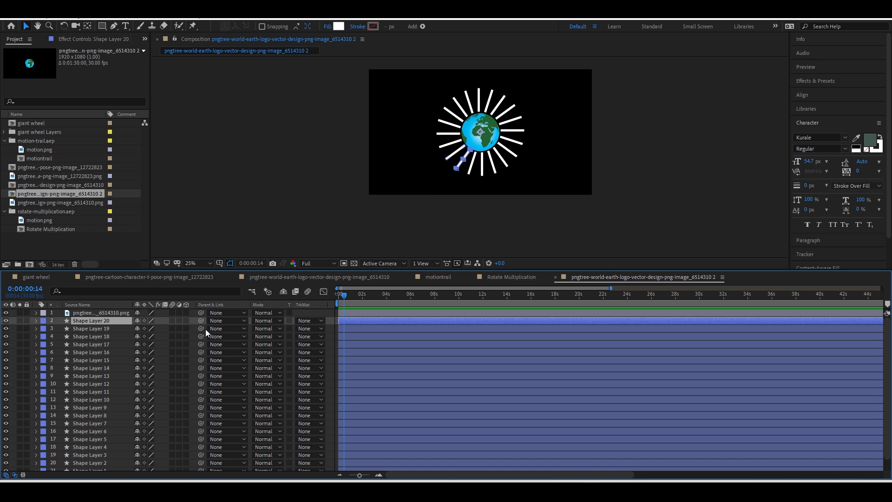
pyautogui.moveTo(345, 303); pyautogui.dragTo(346, 295)
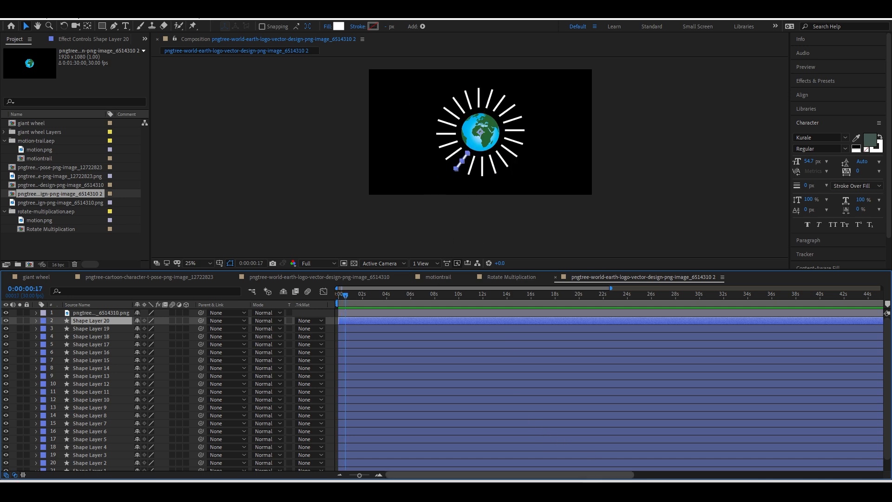
pyautogui.click(547, 491)
pyautogui.click(565, 491)
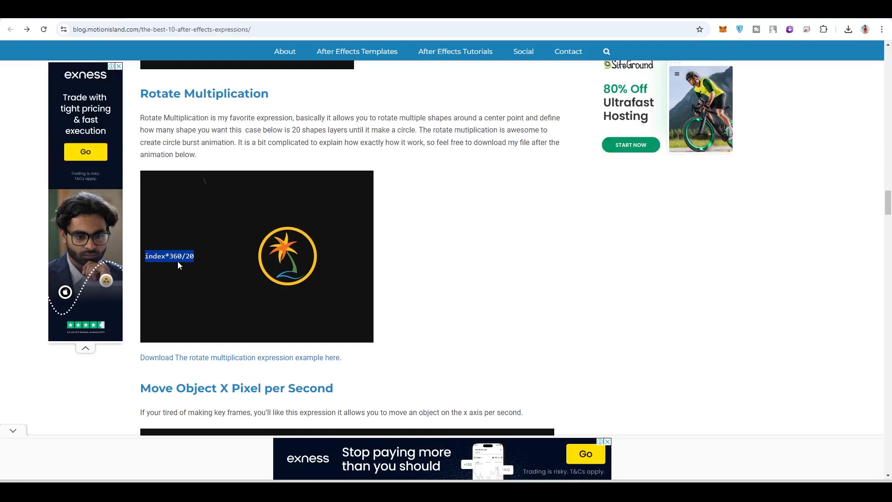
# Back in After Effects, undo the nineteen bar duplicates with Ctrl+Z, leaving Shape Layer 1.
pyautogui.click(569, 492)
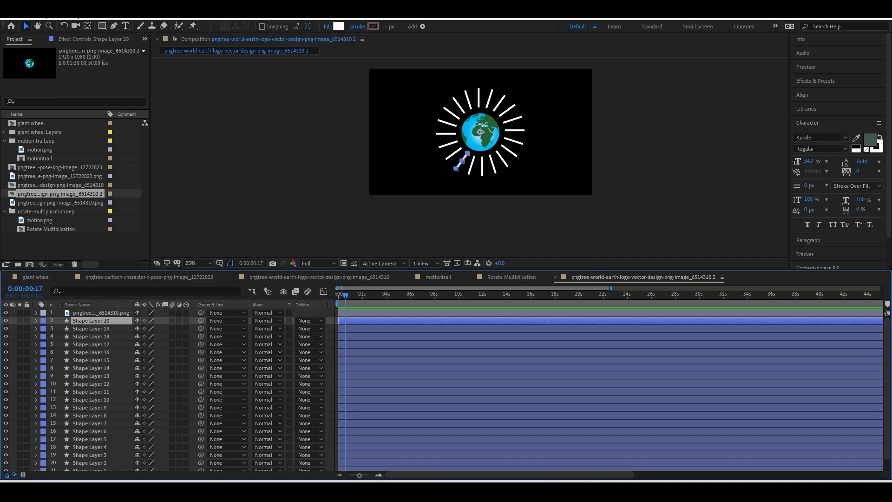
pyautogui.hotkey('ctrl', 'z')
pyautogui.hotkey('ctrl', 'z')
pyautogui.hotkey('ctrl', 'z')
pyautogui.hotkey('ctrl', 'z')
pyautogui.hotkey('ctrl', 'z')
pyautogui.hotkey('ctrl', 'z')
pyautogui.hotkey('ctrl', 'z')
pyautogui.hotkey('ctrl', 'z')
pyautogui.hotkey('ctrl', 'z')
pyautogui.hotkey('ctrl', 'z')
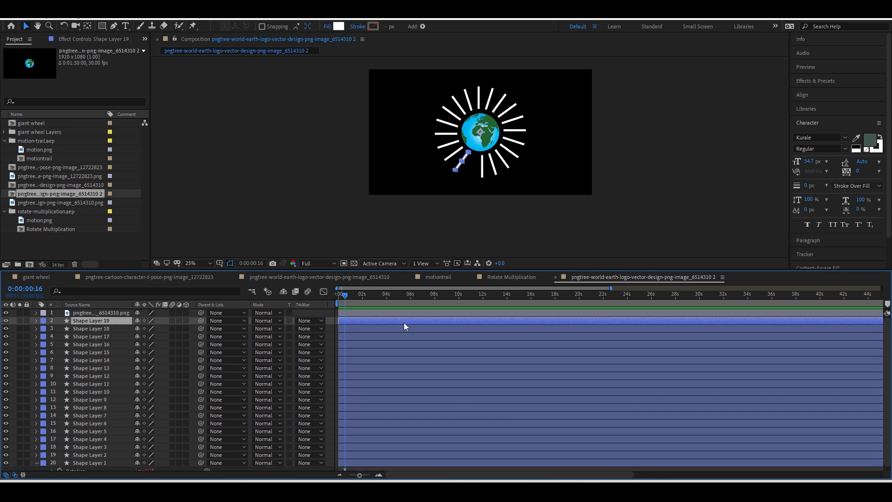
pyautogui.hotkey('ctrl', 'z')
pyautogui.hotkey('ctrl', 'z')
pyautogui.hotkey('ctrl', 'z')
pyautogui.hotkey('ctrl', 'z')
pyautogui.hotkey('ctrl', 'z')
pyautogui.hotkey('ctrl', 'z')
pyautogui.hotkey('ctrl', 'z')
pyautogui.hotkey('ctrl', 'z')
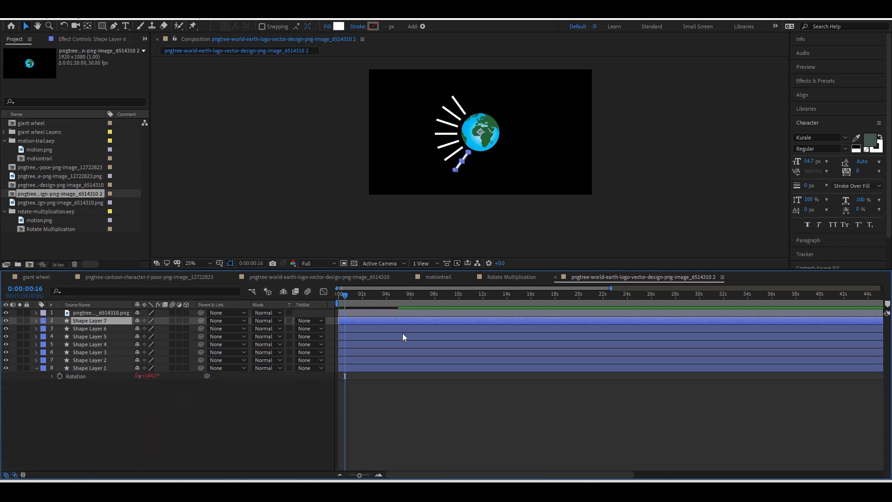
pyautogui.hotkey('ctrl', 'z')
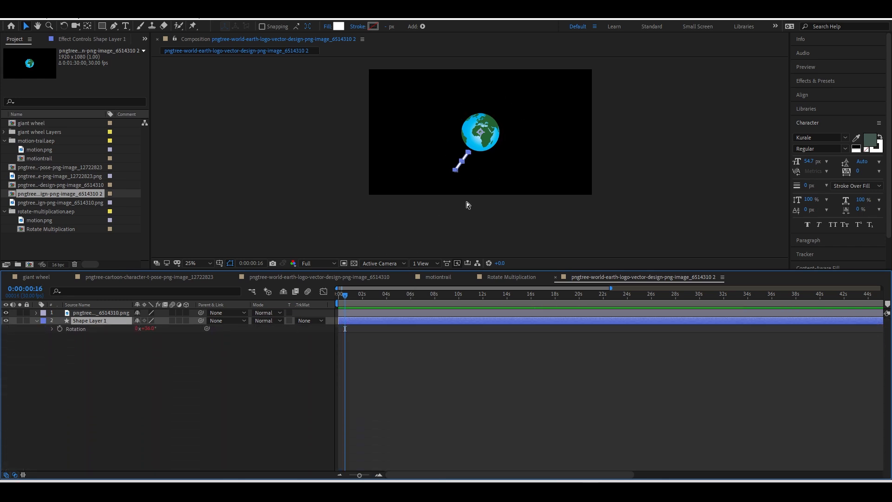
# Change the Rotation expression divisor to 40, test a duplicate, then undo it.
pyautogui.press('u')
pyautogui.press('u')
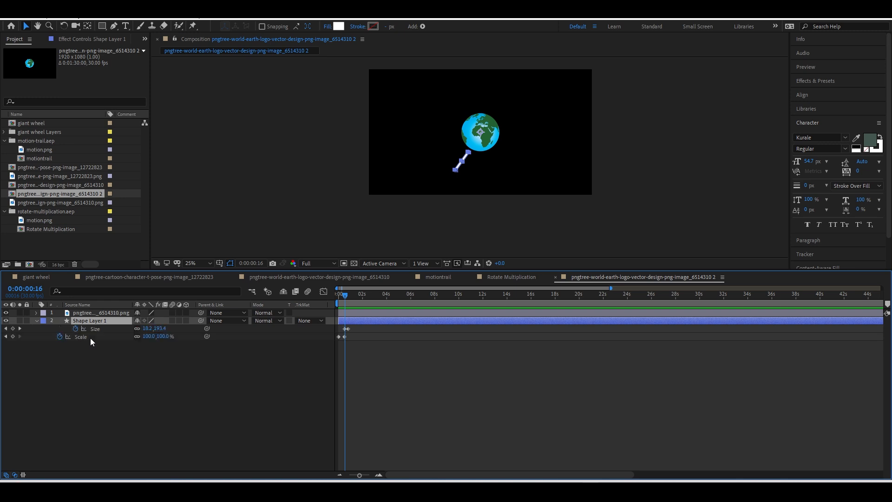
pyautogui.click(401, 428)
pyautogui.click(401, 423)
pyautogui.click(390, 433)
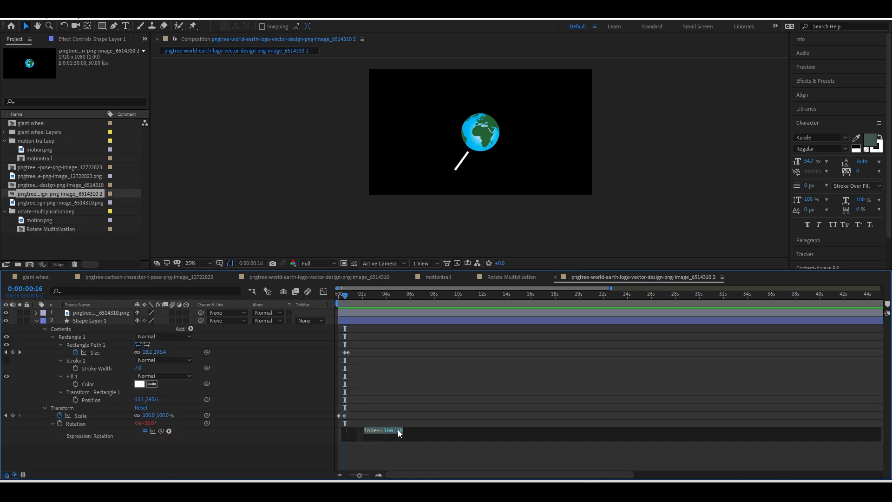
pyautogui.doubleClick(400, 432)
pyautogui.write('40')
pyautogui.click(353, 320)
pyautogui.hotkey('ctrl', 'd')
pyautogui.hotkey('ctrl', 'd')
pyautogui.hotkey('ctrl', 'd')
pyautogui.hotkey('ctrl', 'd')
pyautogui.hotkey('ctrl', 'd')
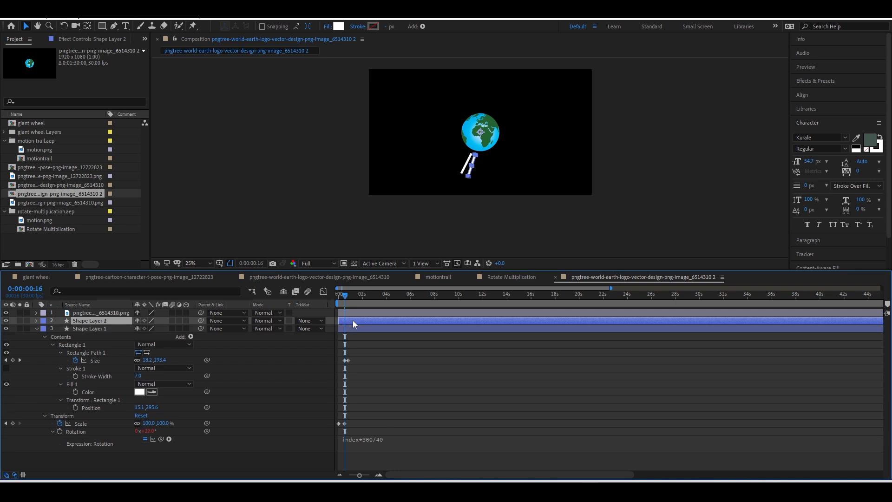
pyautogui.hotkey('ctrl', 'z')
pyautogui.hotkey('ctrl', 'z')
pyautogui.hotkey('ctrl', 'z')
pyautogui.hotkey('ctrl', 'z')
pyautogui.hotkey('ctrl', 'z')
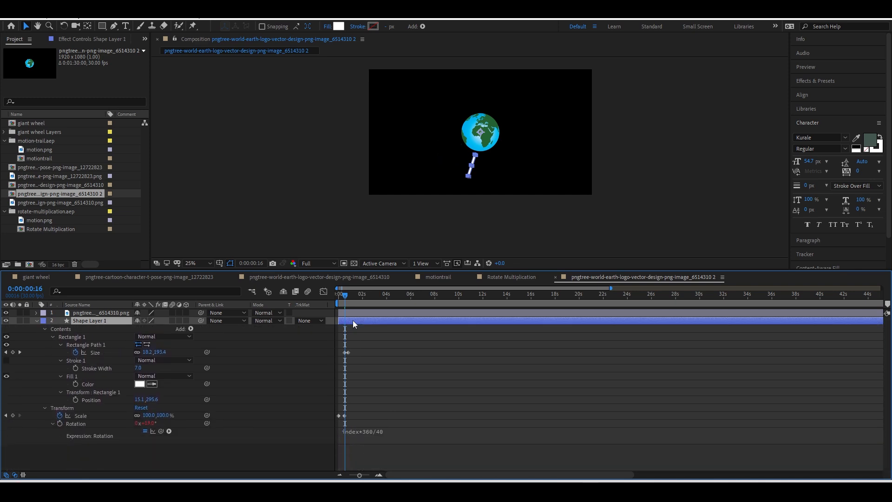
# Set the expression to index*360/10 and duplicate the bar into ten layers, deleting the extra one.
pyautogui.click(395, 431)
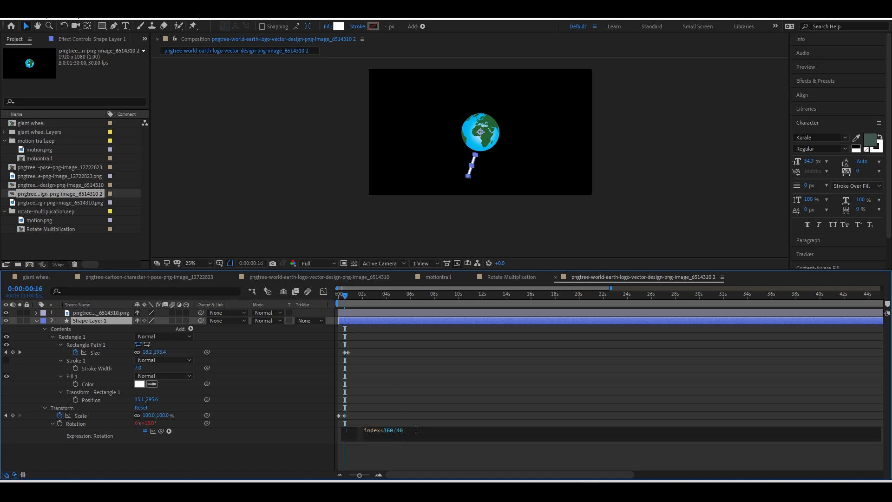
pyautogui.press('BackSpace')
pyautogui.press('BackSpace')
pyautogui.write('10')
pyautogui.click(355, 323)
pyautogui.hotkey('ctrl', 'd')
pyautogui.hotkey('ctrl', 'd')
pyautogui.hotkey('ctrl', 'd')
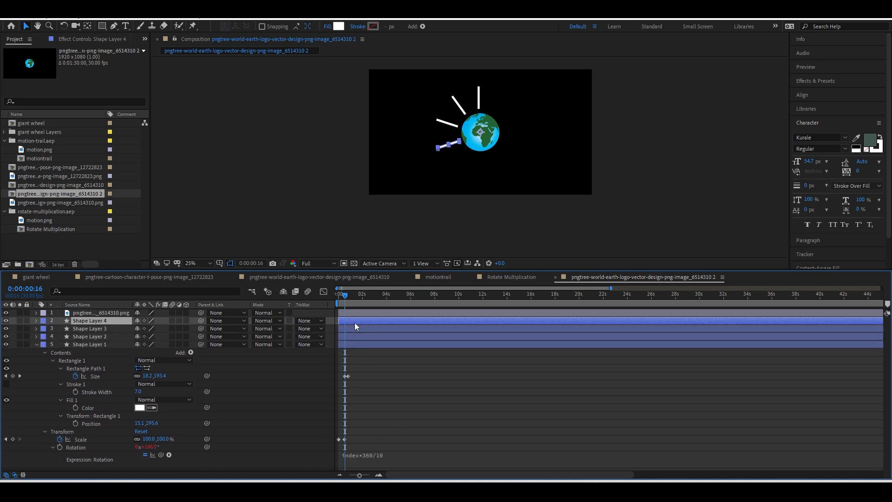
pyautogui.hotkey('ctrl', 'd')
pyautogui.hotkey('ctrl', 'd')
pyautogui.hotkey('ctrl', 'd')
pyautogui.hotkey('ctrl', 'd')
pyautogui.hotkey('ctrl', 'd')
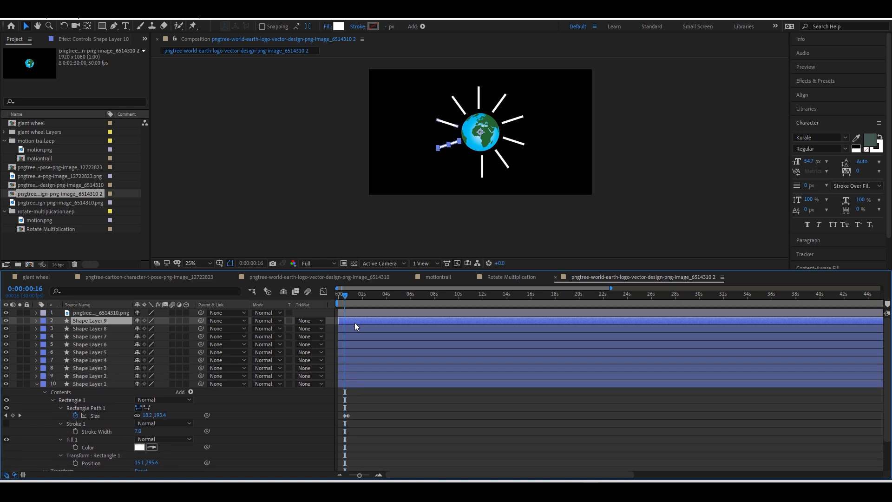
pyautogui.hotkey('ctrl', 'd')
pyautogui.hotkey('ctrl', 'd')
pyautogui.scroll(-2, 368, 393)
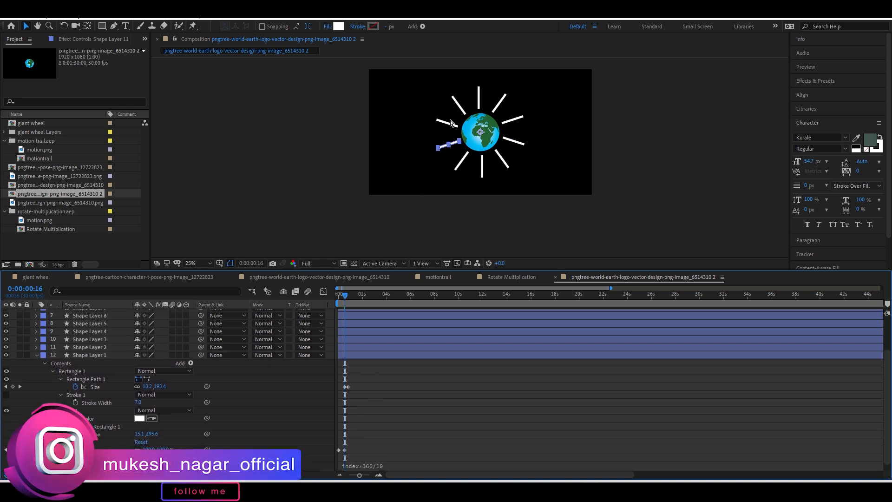
pyautogui.press('Delete')
# Change Shape Layer 1's rotation expression to index*360/50.
pyautogui.click(388, 458)
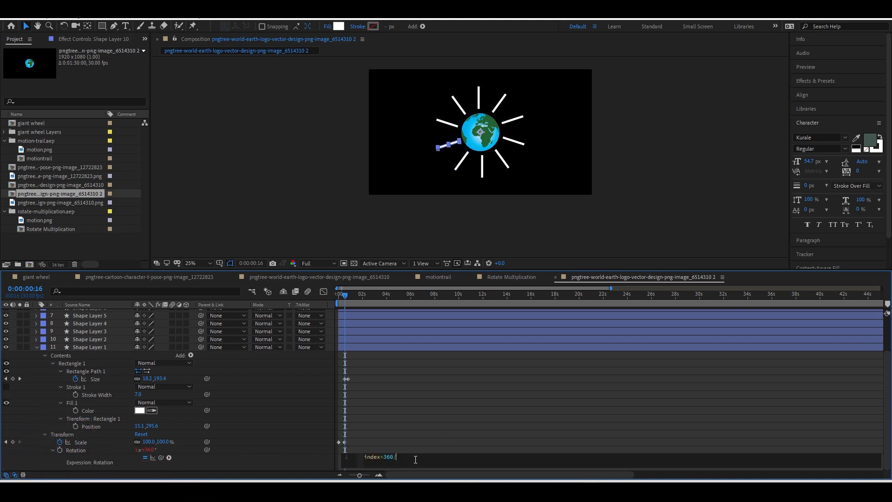
pyautogui.write('50')
pyautogui.click(398, 403)
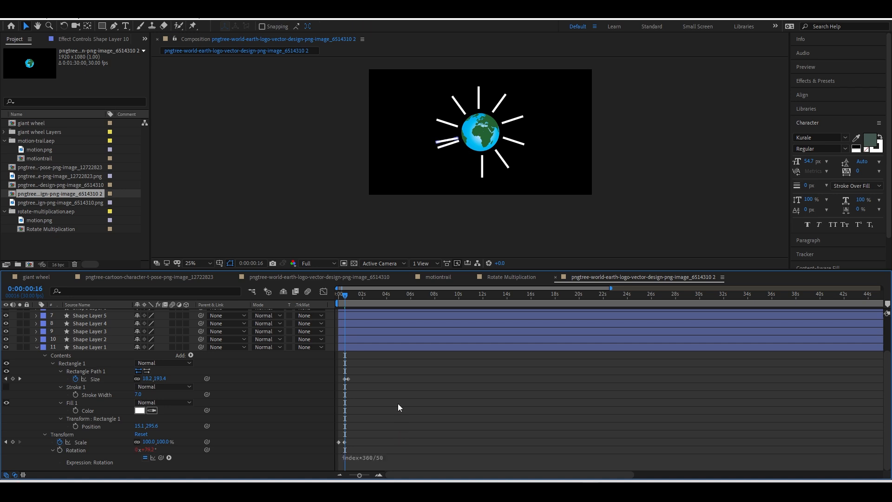